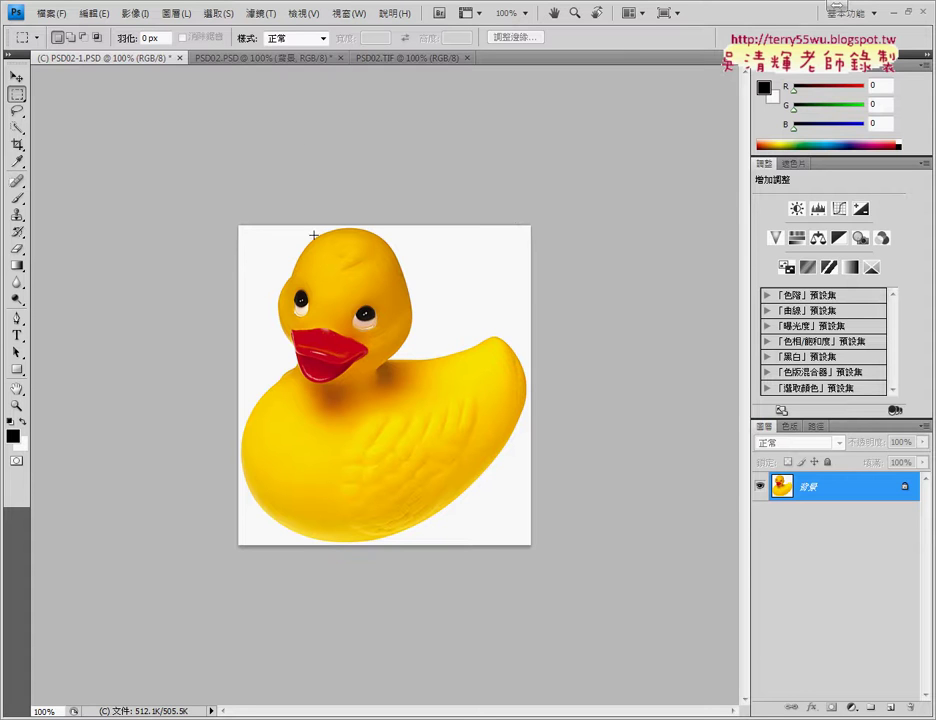
- Preview the duck photo with the Mosaic filter at cell size 37, moving the dialog aside
{"action": "left_click", "coordinate": [261, 13]}
{"action": "mouse_move", "coordinate": [283, 212]}
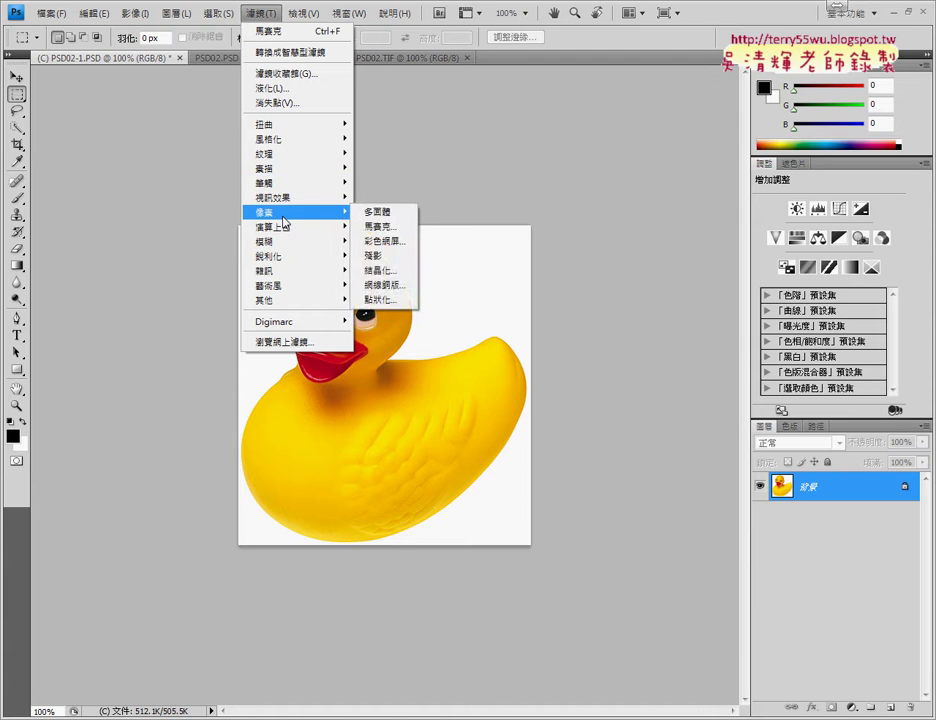
{"action": "left_click", "coordinate": [378, 234]}
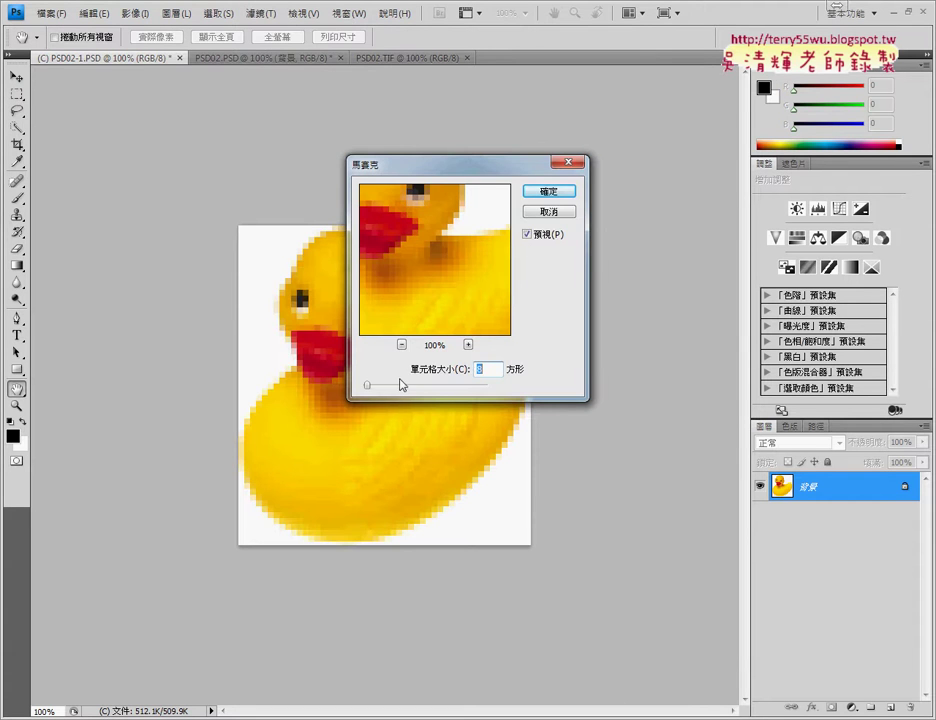
{"action": "left_click_drag", "start_coordinate": [367, 384], "coordinate": [386, 385]}
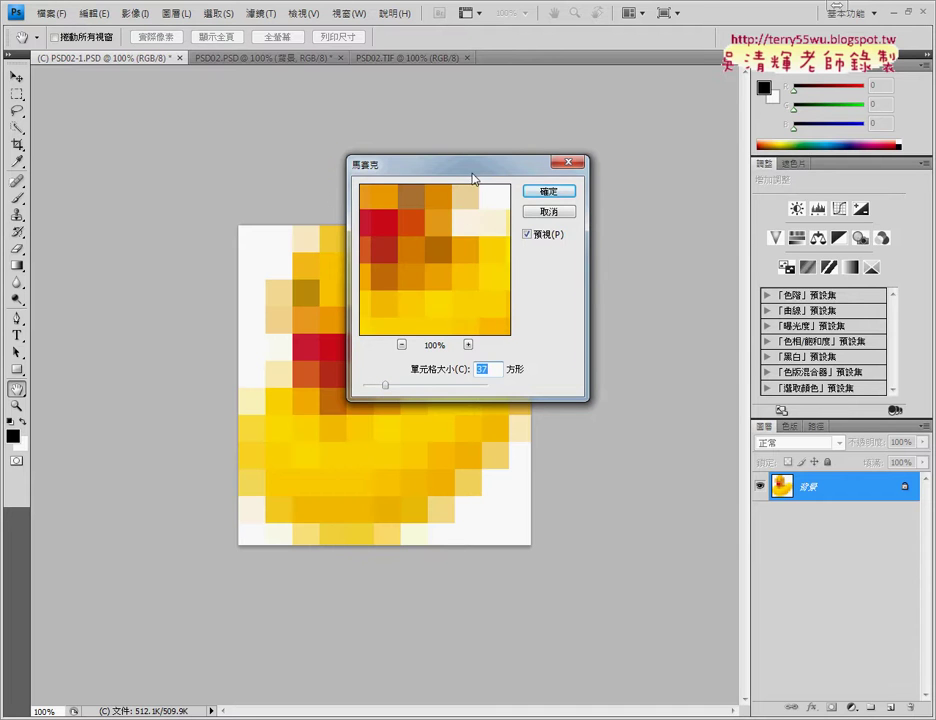
{"action": "left_click_drag", "start_coordinate": [472, 164], "coordinate": [674, 94]}
- Lower the Mosaic cell size to 22
{"action": "mouse_move", "coordinate": [587, 318]}
{"action": "left_mouse_down"}
{"action": "mouse_move", "coordinate": [631, 318]}
{"action": "mouse_move", "coordinate": [578, 322]}
{"action": "left_mouse_up"}
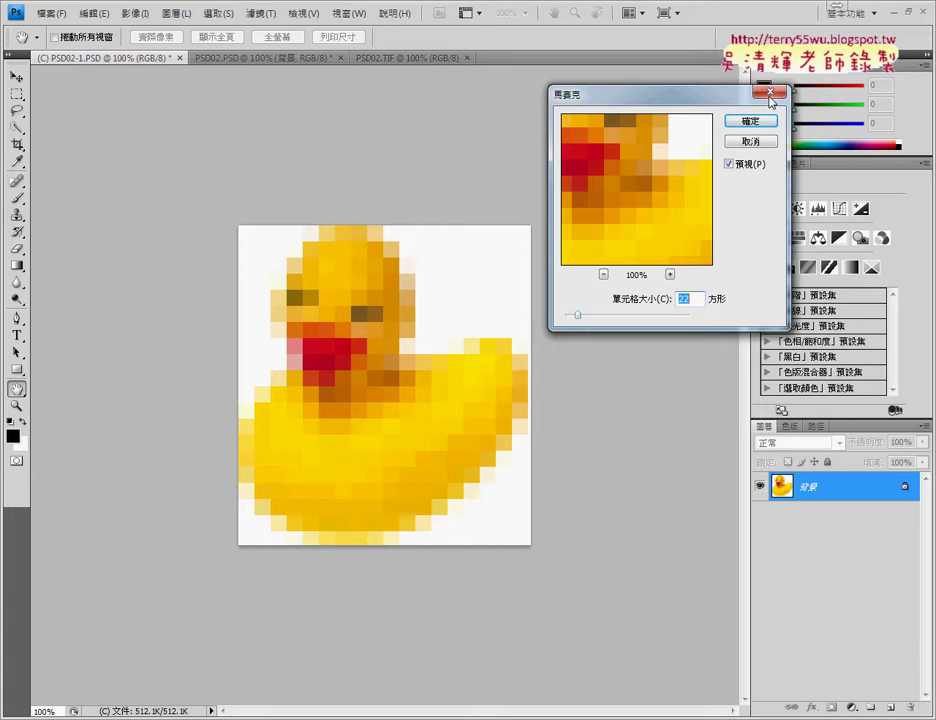
- Apply the Mosaic at cell size 22, then undo it to restore the sharp photo
{"action": "left_click", "coordinate": [745, 121]}
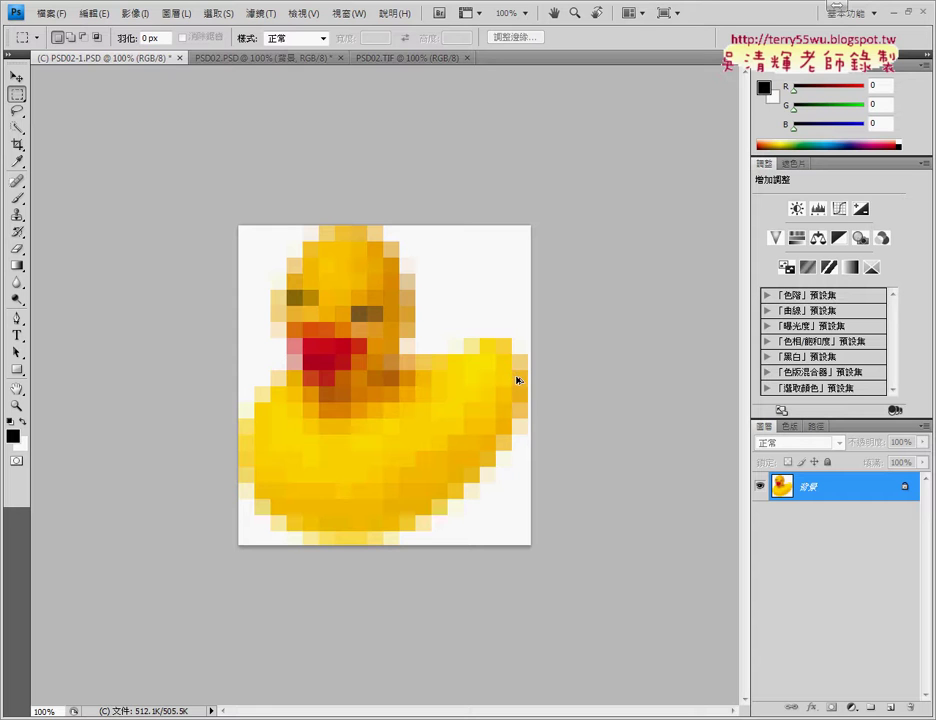
{"action": "key", "text": "ctrl+z"}
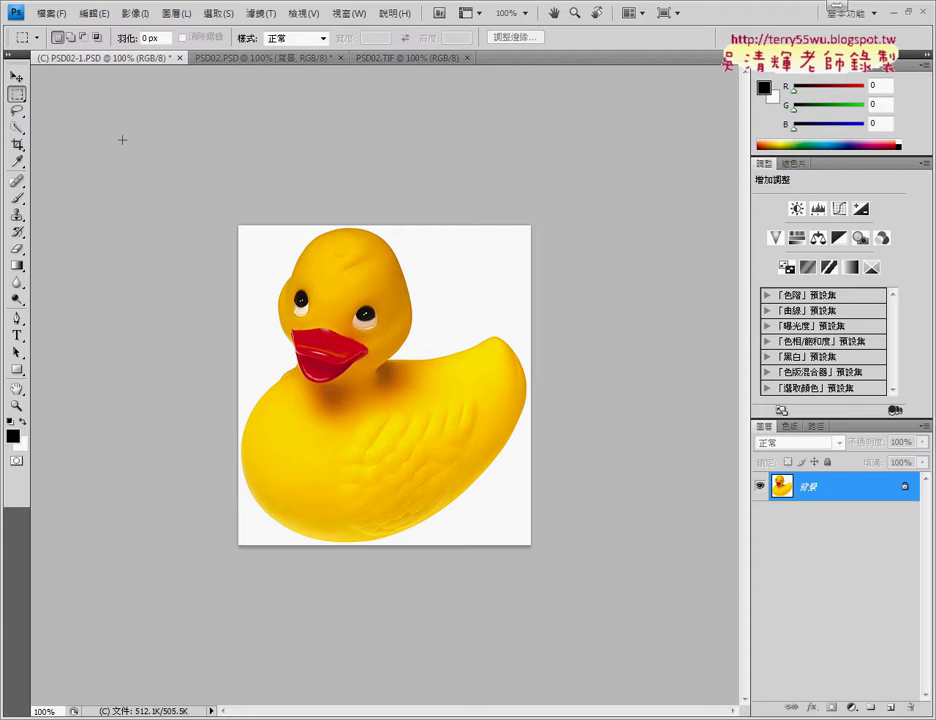
- Draw and discard a trial rectangle around the right eye, then switch to the Elliptical Marquee Tool
{"action": "left_click_drag", "start_coordinate": [332, 295], "coordinate": [403, 355]}
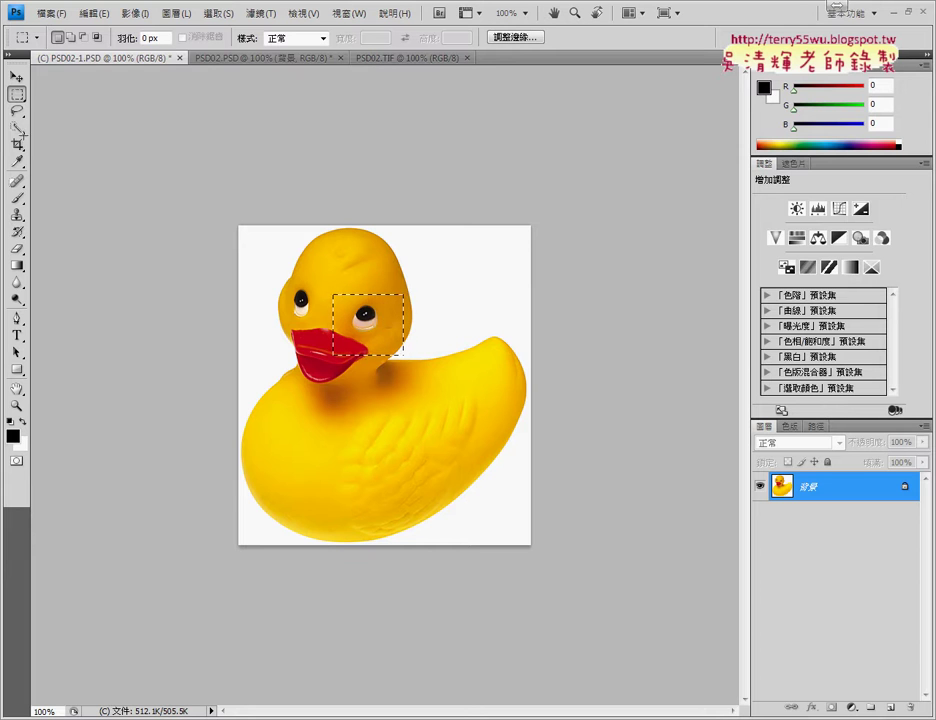
{"action": "left_click", "coordinate": [22, 95]}
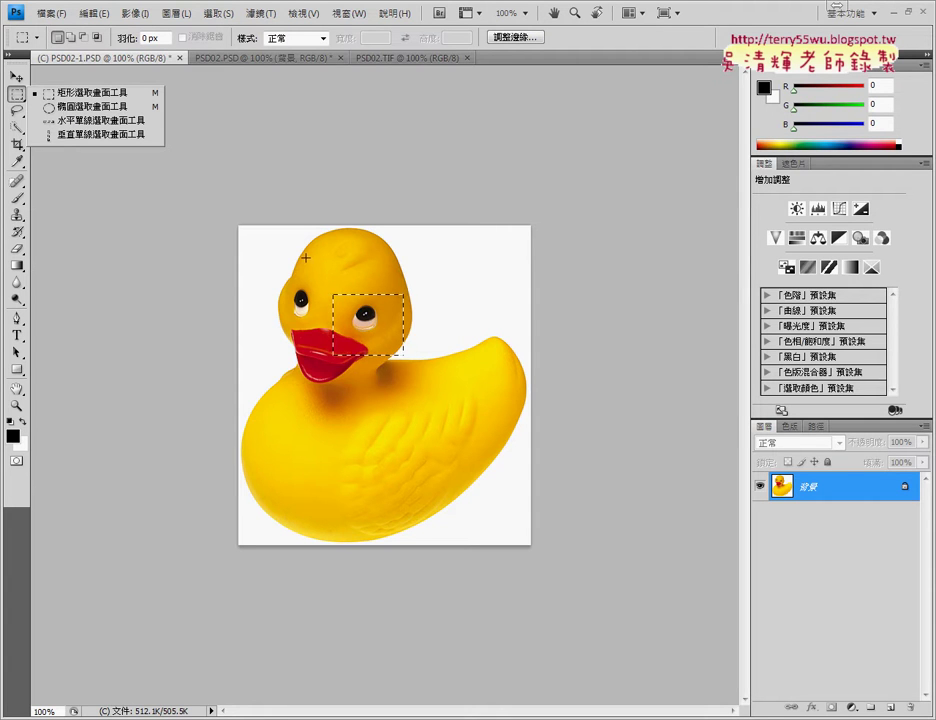
{"action": "left_click", "coordinate": [219, 13]}
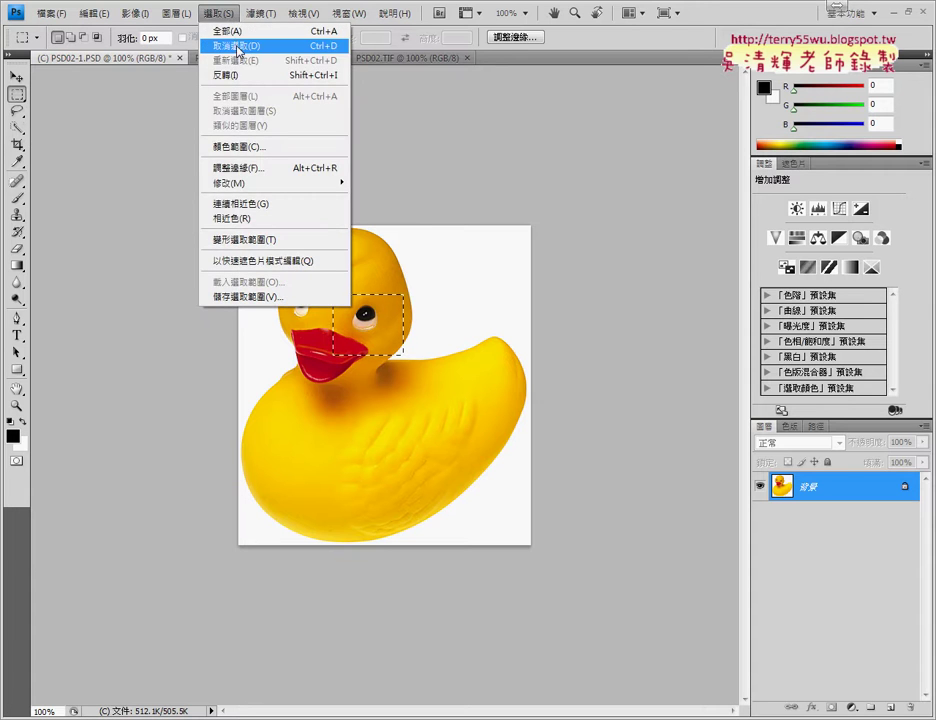
{"action": "left_click", "coordinate": [237, 45]}
{"action": "right_click", "coordinate": [22, 100]}
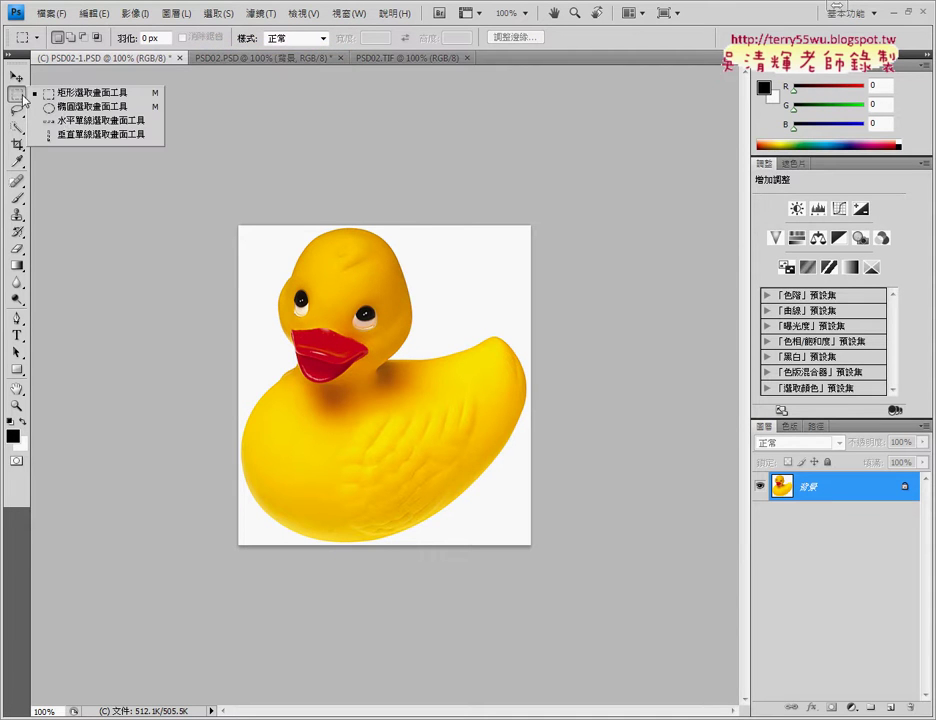
{"action": "left_click", "coordinate": [62, 104]}
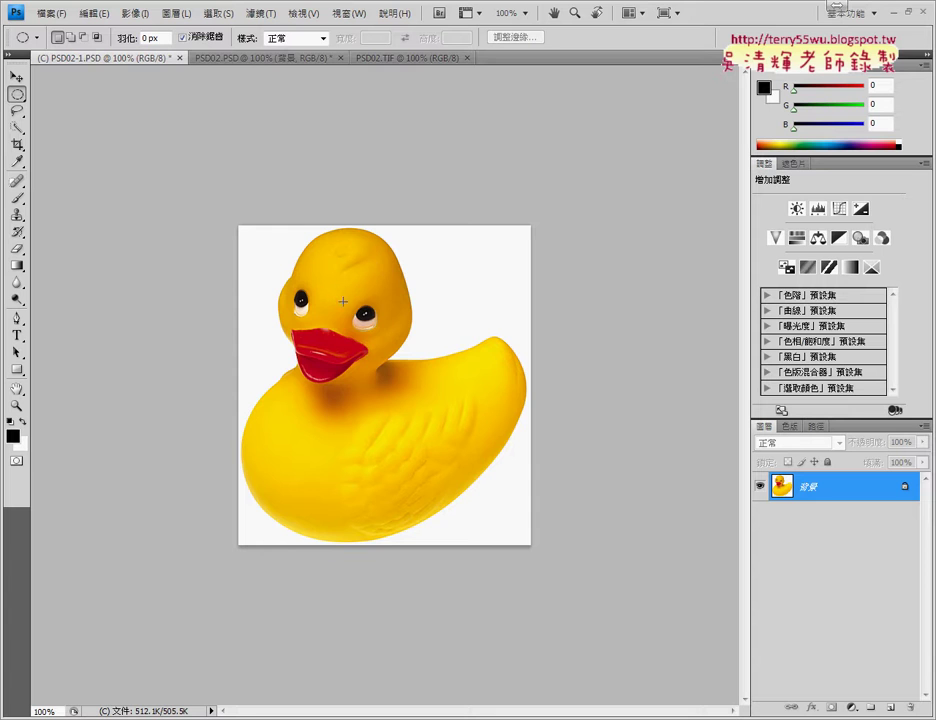
- Mosaic a circular selection around the duck's right eye at cell size 22, then deselect
{"action": "left_click_drag", "start_coordinate": [395, 348], "coordinate": [396, 349]}
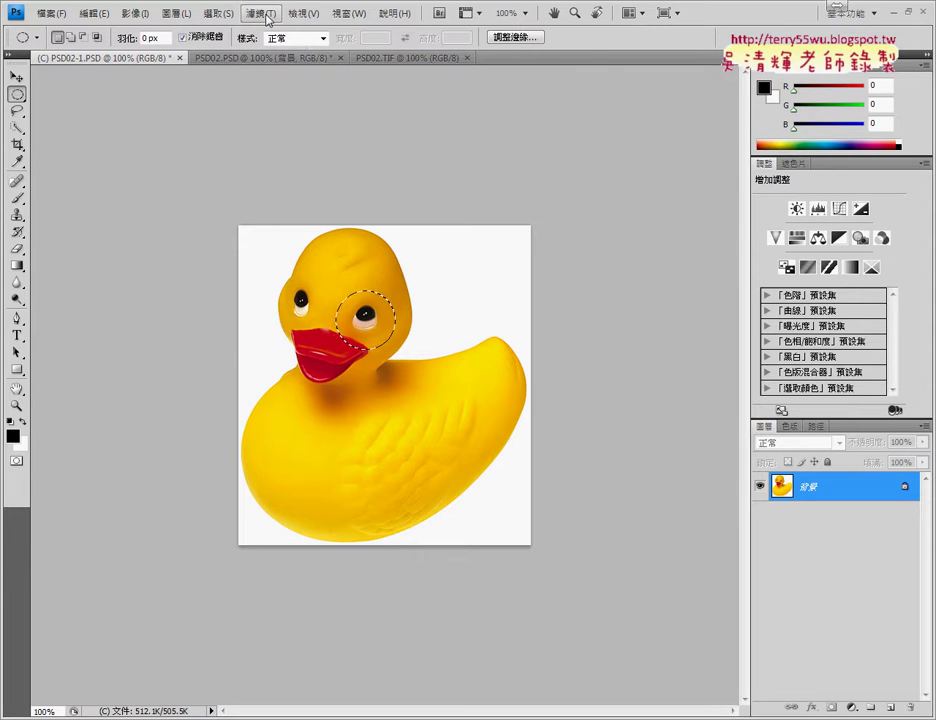
{"action": "left_click", "coordinate": [259, 13]}
{"action": "mouse_move", "coordinate": [270, 212]}
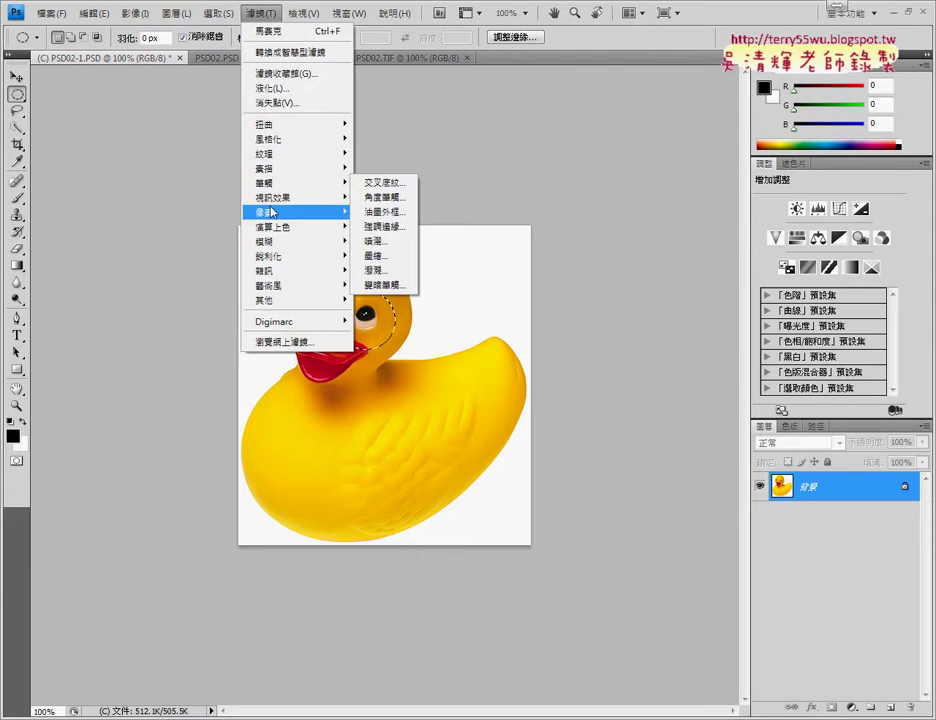
{"action": "left_click", "coordinate": [378, 226]}
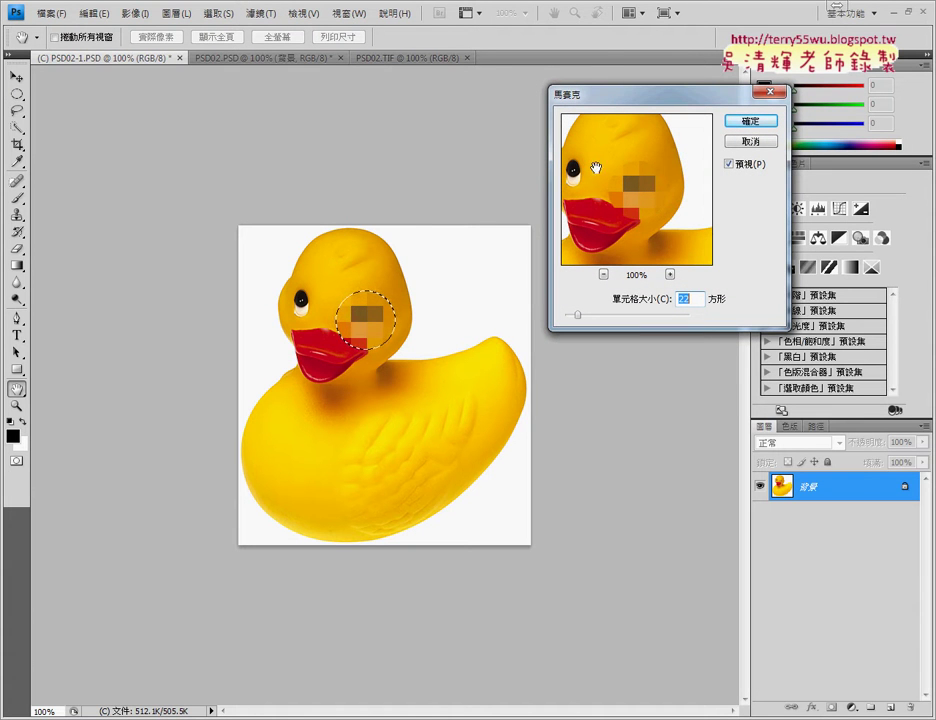
{"action": "left_click", "coordinate": [737, 121]}
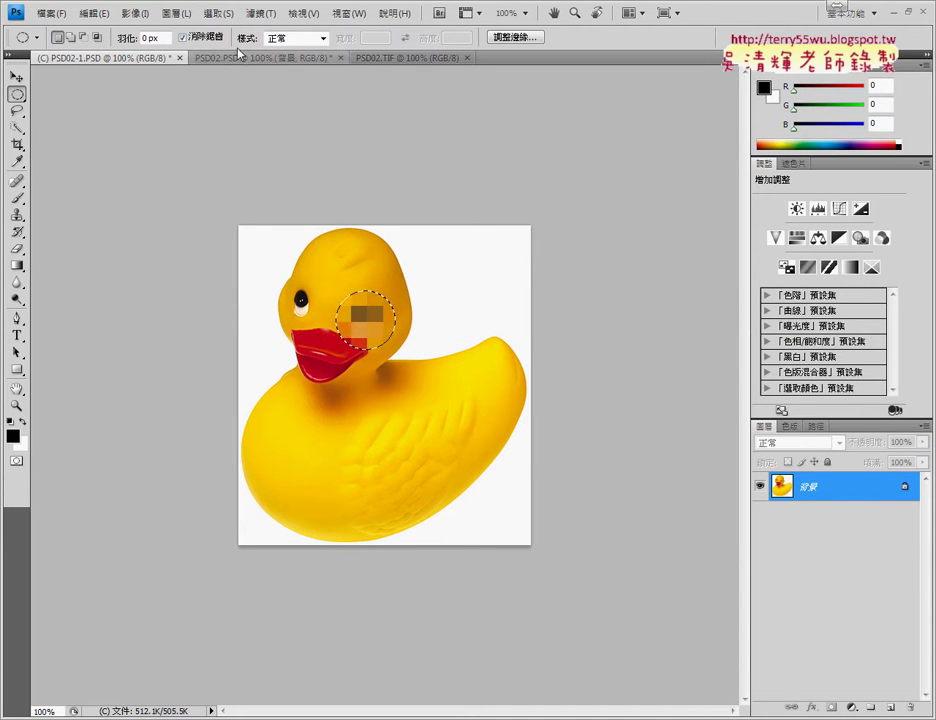
{"action": "left_click", "coordinate": [232, 16]}
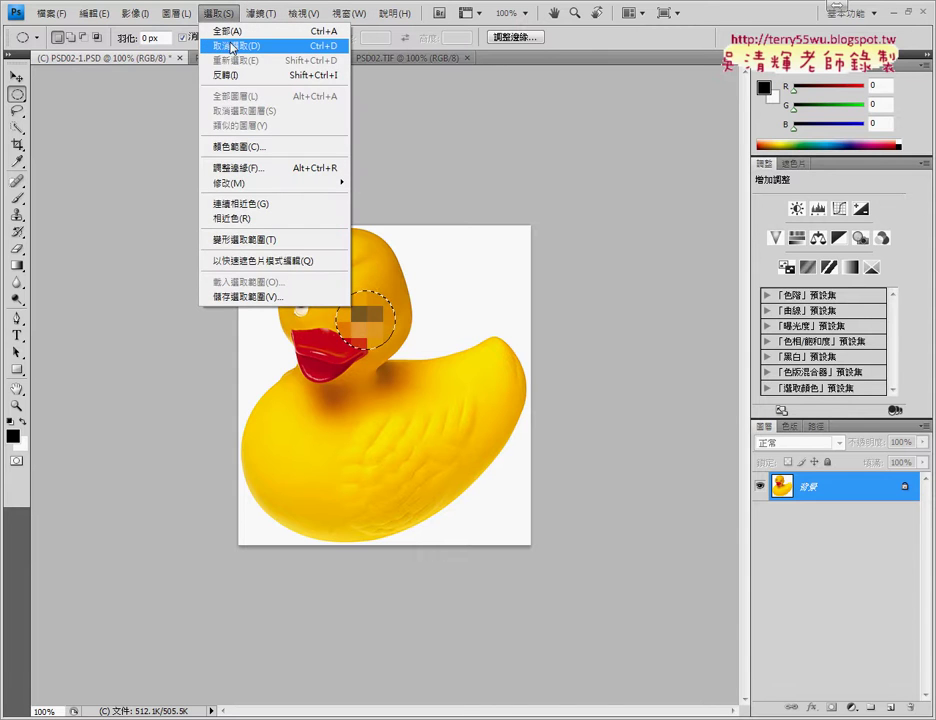
{"action": "left_click", "coordinate": [232, 46]}
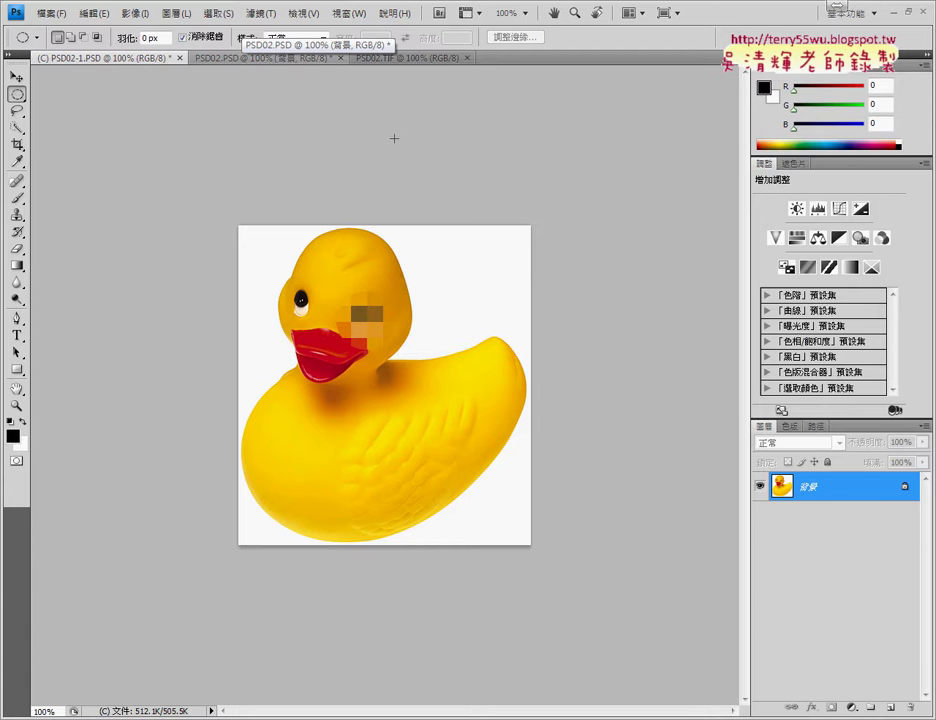
- Step back through the undo history until the eye mosaic is removed
{"action": "key", "text": "ctrl+z"}
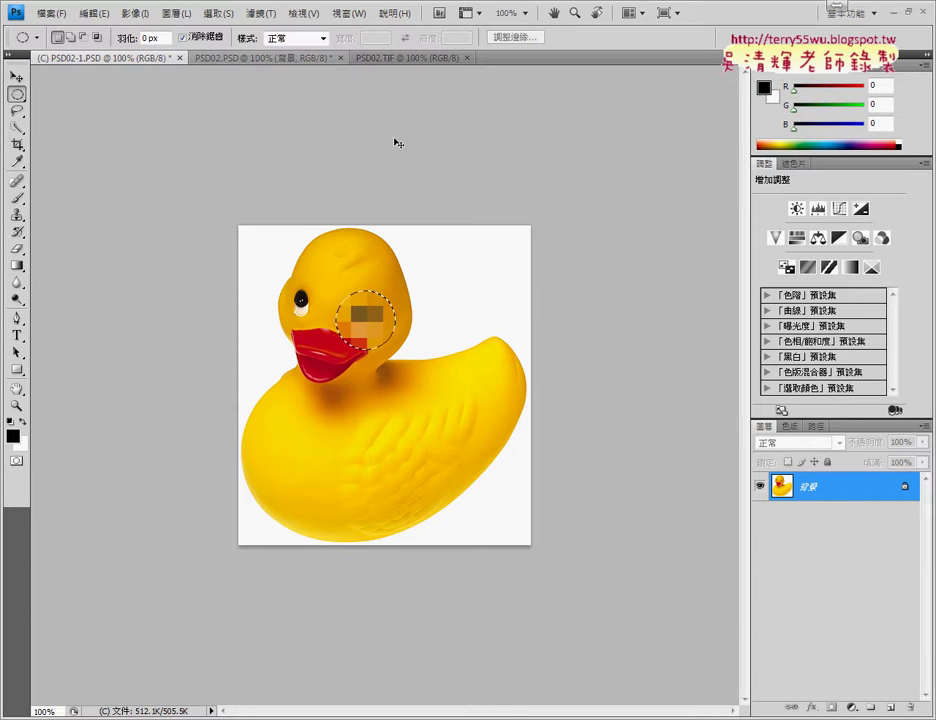
{"action": "key", "text": "ctrl+d"}
{"action": "key", "text": "ctrl+z"}
{"action": "key", "text": "ctrl+z"}
{"action": "key", "text": "ctrl+alt+z"}
{"action": "key", "text": "ctrl+alt+z"}
{"action": "key", "text": "ctrl+alt+z"}
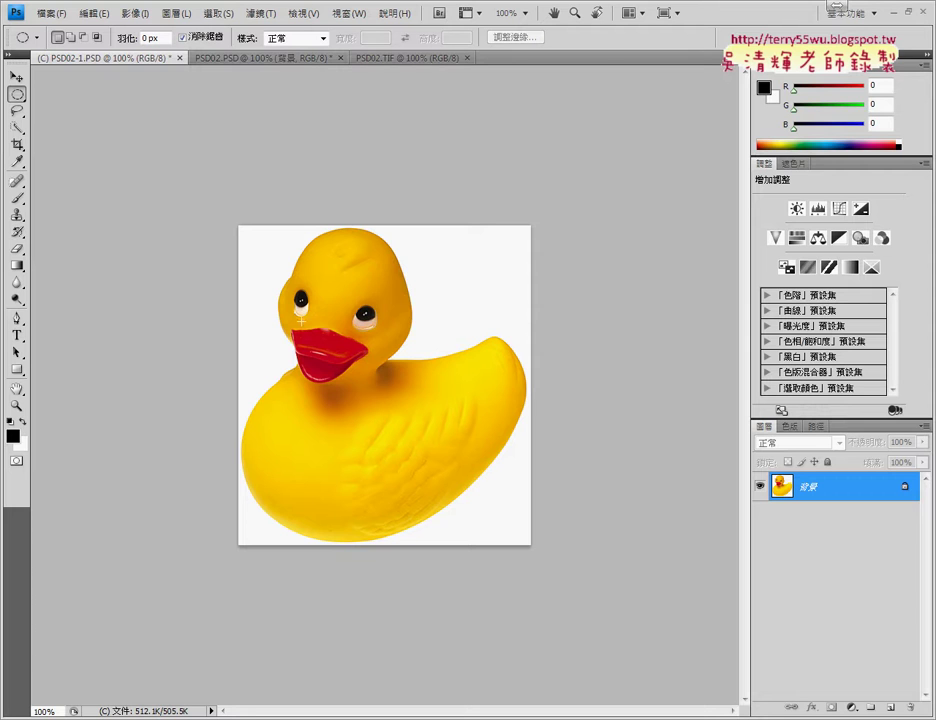
- Copy an elliptical selection around the right eye onto a new layer, 圖層 1
{"action": "left_click_drag", "start_coordinate": [334, 286], "coordinate": [399, 352]}
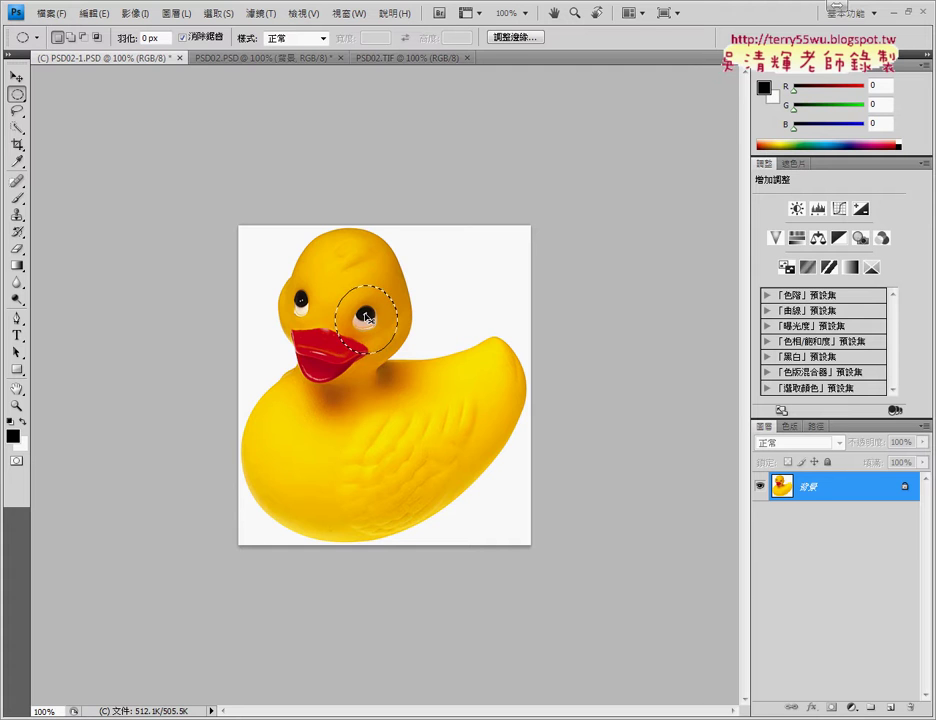
{"action": "key", "text": "ctrl+j"}
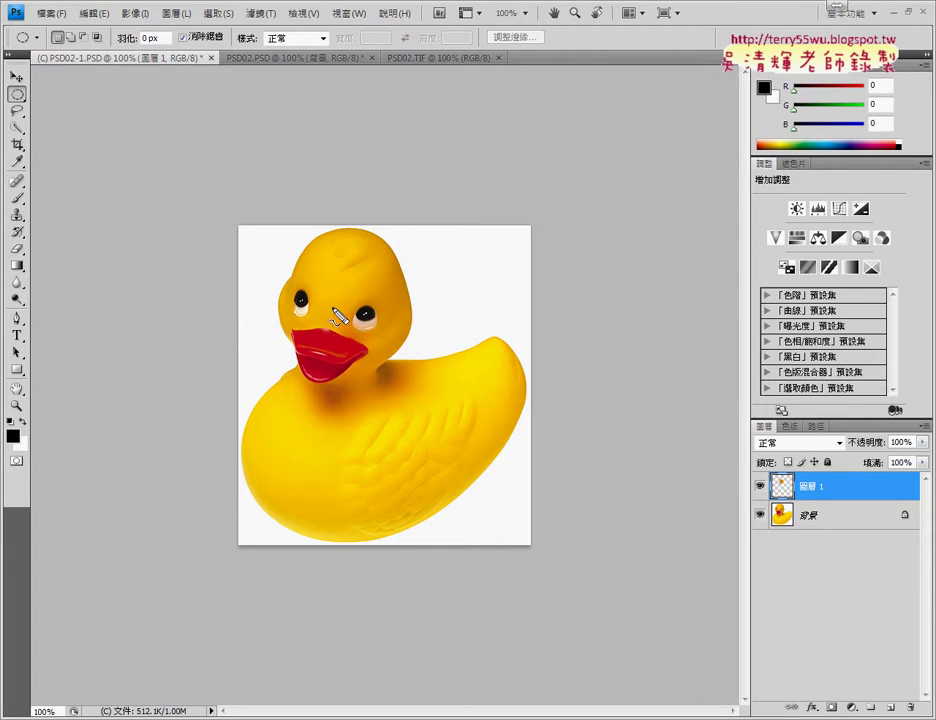
{"action": "mouse_move", "coordinate": [750, 465]}
{"action": "left_mouse_down"}
{"action": "mouse_move", "coordinate": [878, 470]}
{"action": "mouse_move", "coordinate": [784, 487]}
{"action": "left_mouse_up"}
{"action": "mouse_move", "coordinate": [330, 290]}
{"action": "left_mouse_down"}
{"action": "mouse_move", "coordinate": [324, 268]}
{"action": "mouse_move", "coordinate": [416, 318]}
{"action": "mouse_move", "coordinate": [390, 262]}
{"action": "mouse_move", "coordinate": [372, 283]}
{"action": "mouse_move", "coordinate": [420, 275]}
{"action": "left_mouse_up"}
{"action": "mouse_move", "coordinate": [414, 343]}
{"action": "left_mouse_down"}
{"action": "mouse_move", "coordinate": [703, 474]}
{"action": "mouse_move", "coordinate": [698, 487]}
{"action": "left_mouse_up"}
{"action": "left_click_drag", "start_coordinate": [752, 471], "coordinate": [723, 458]}
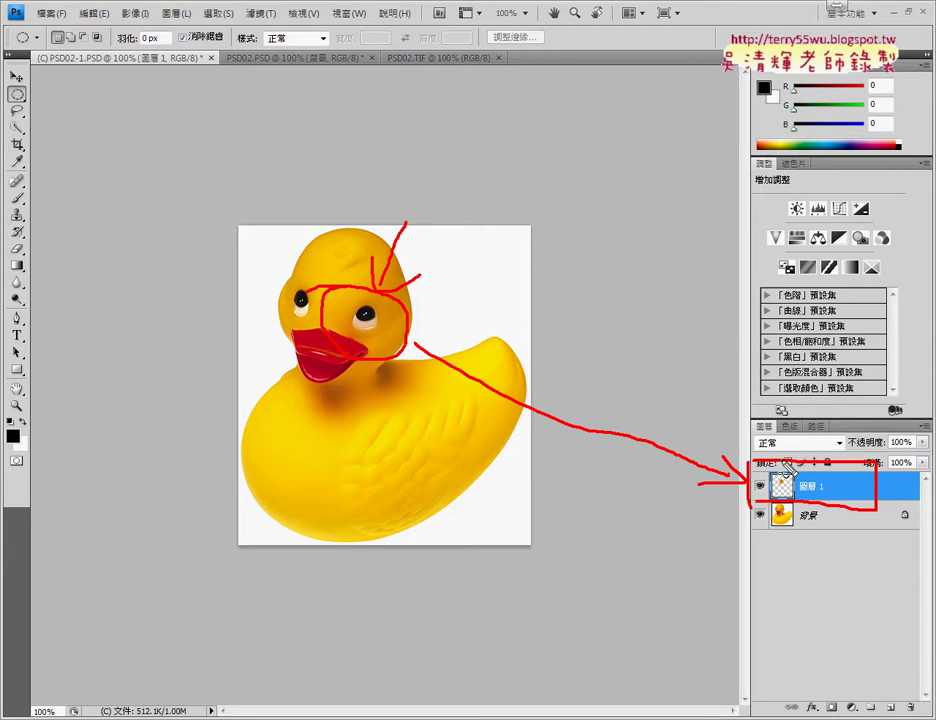
{"action": "key", "text": "Escape"}
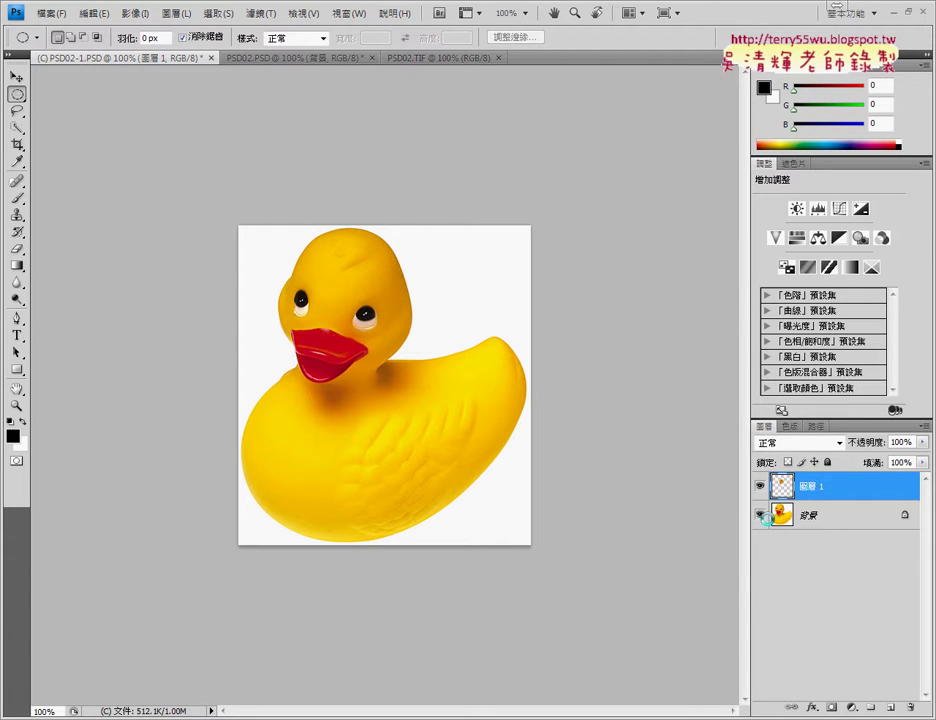
- With 背景 hidden, apply Mosaic to the eye copy on 圖層 1, then show 背景 again
{"action": "left_click", "coordinate": [760, 515]}
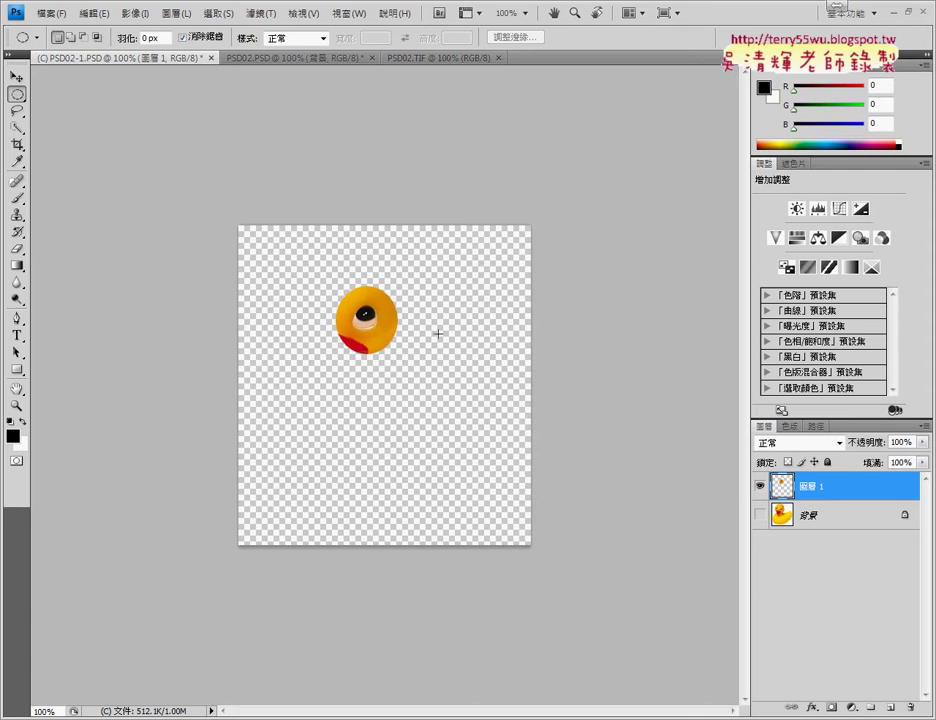
{"action": "left_click", "coordinate": [261, 14]}
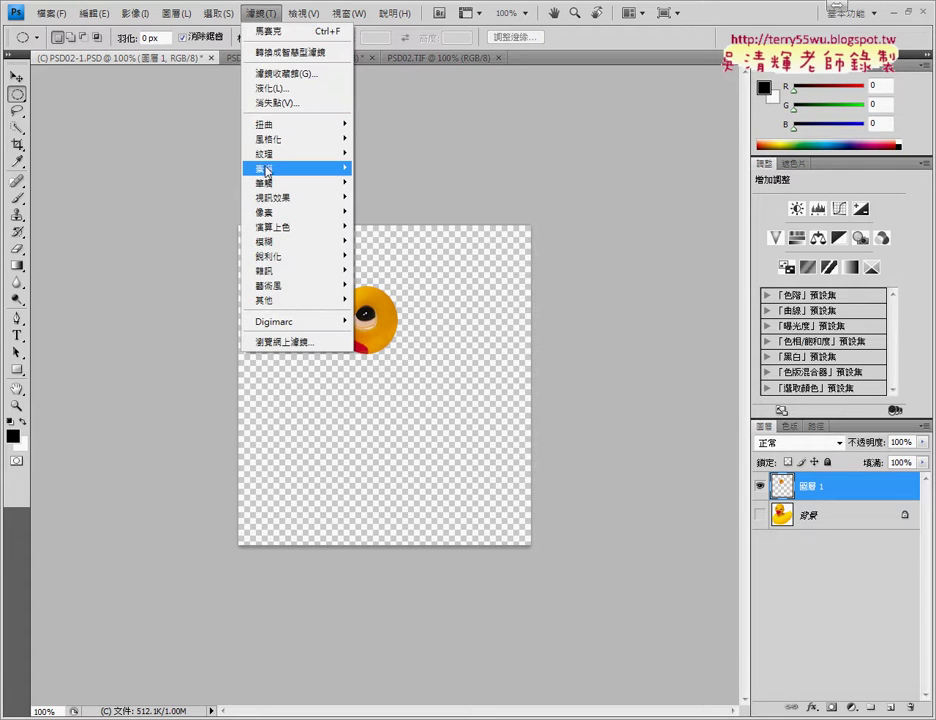
{"action": "mouse_move", "coordinate": [278, 212]}
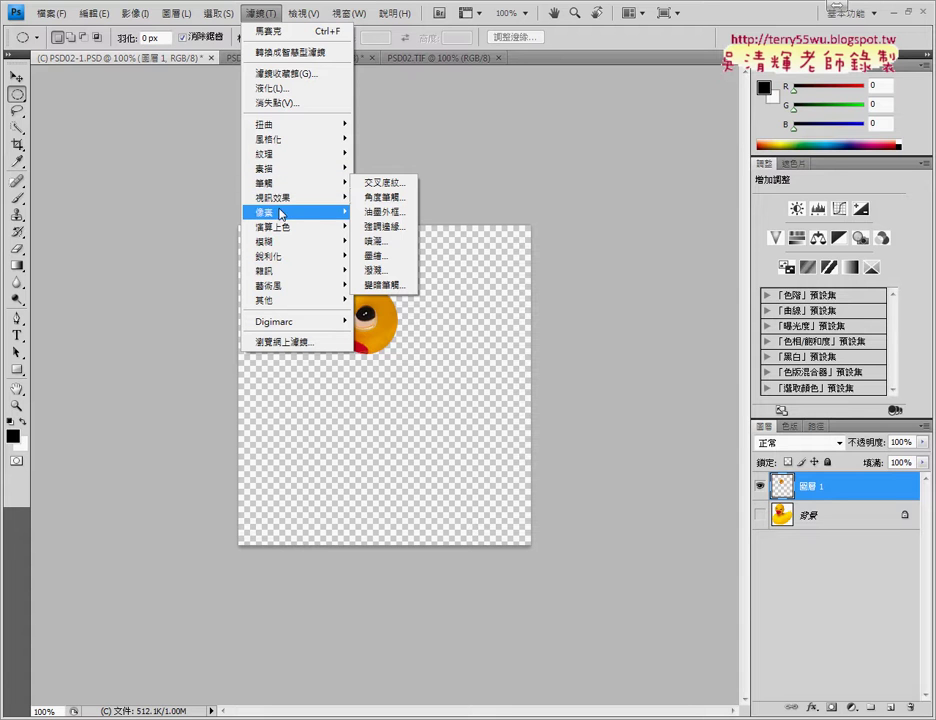
{"action": "left_click", "coordinate": [400, 226]}
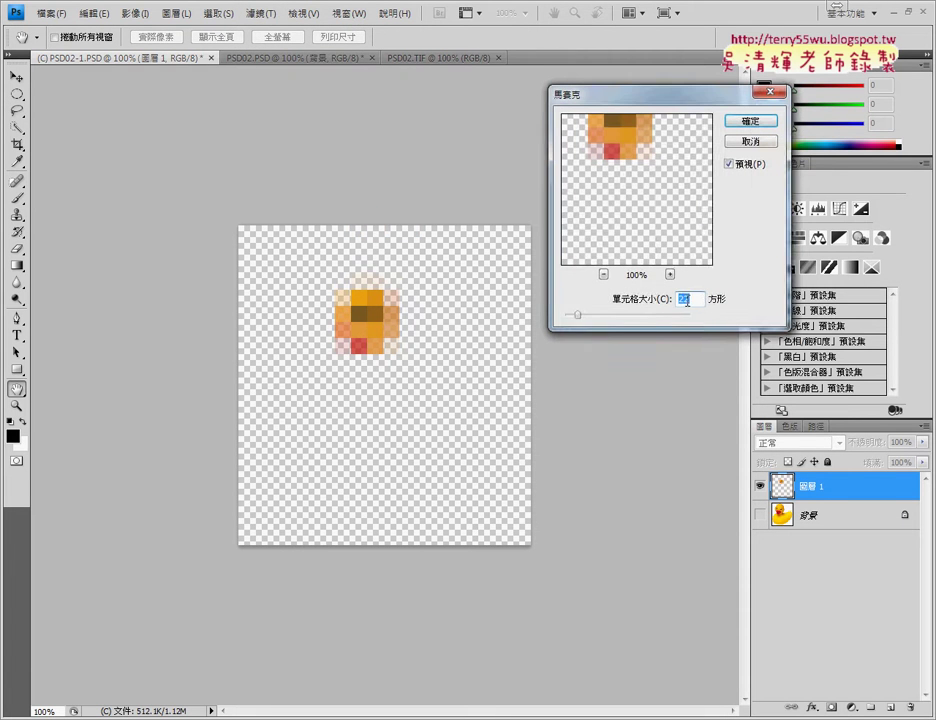
{"action": "left_click", "coordinate": [748, 123]}
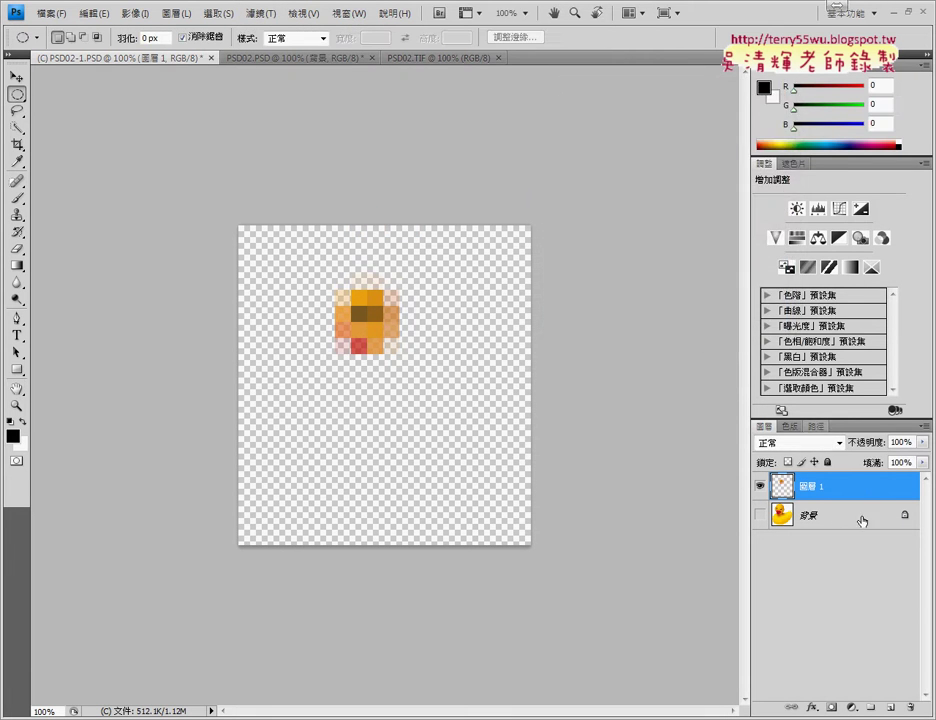
{"action": "left_click", "coordinate": [760, 515]}
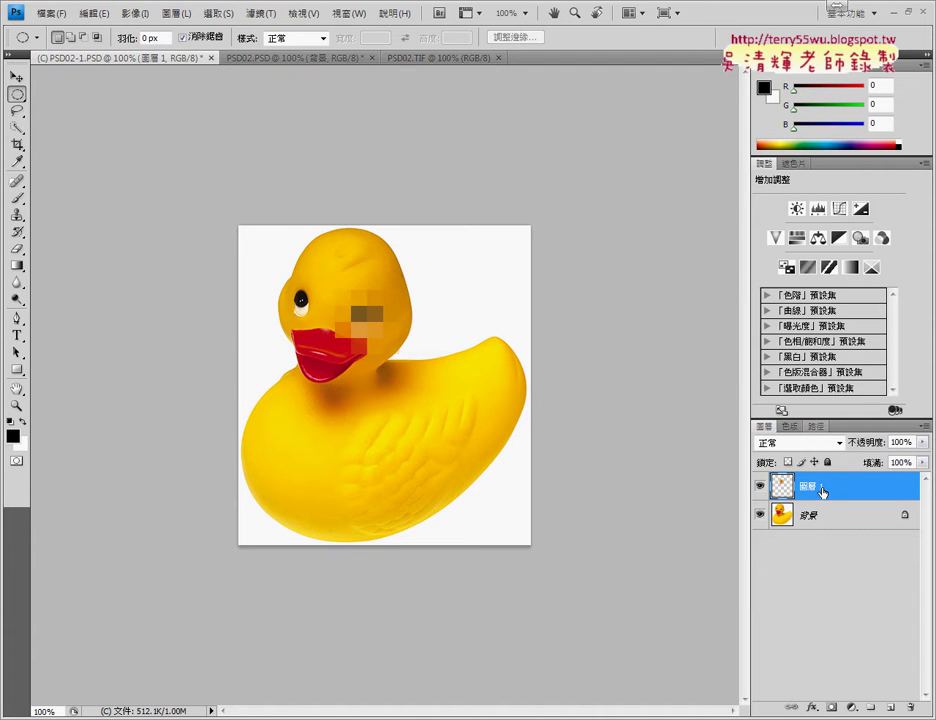
- Merge the visible layers into the background, then add a new empty layer
{"action": "right_click", "coordinate": [822, 492]}
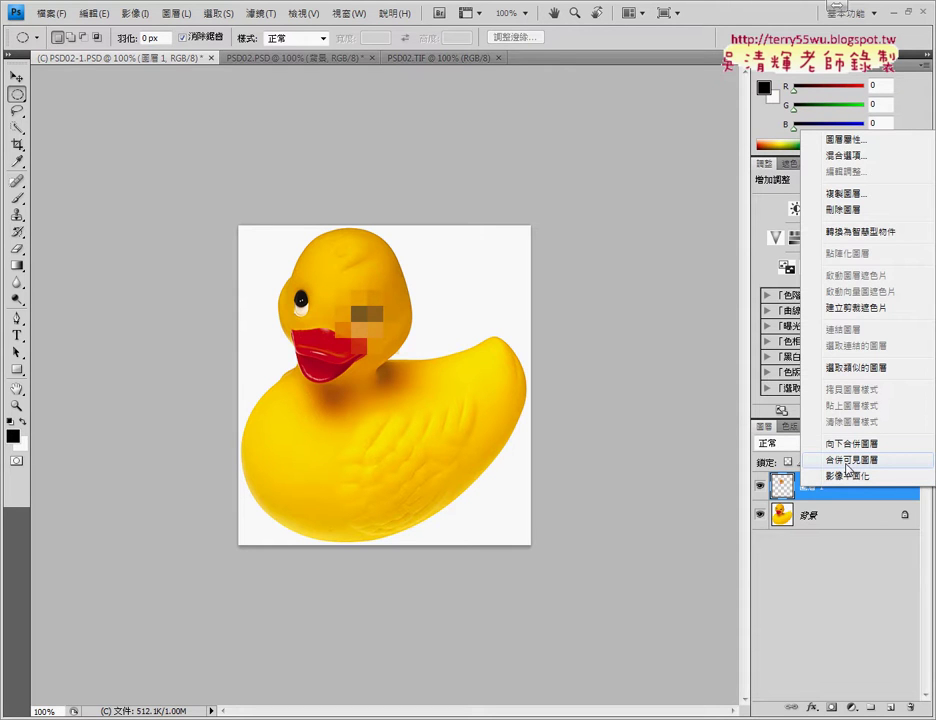
{"action": "left_click", "coordinate": [848, 460]}
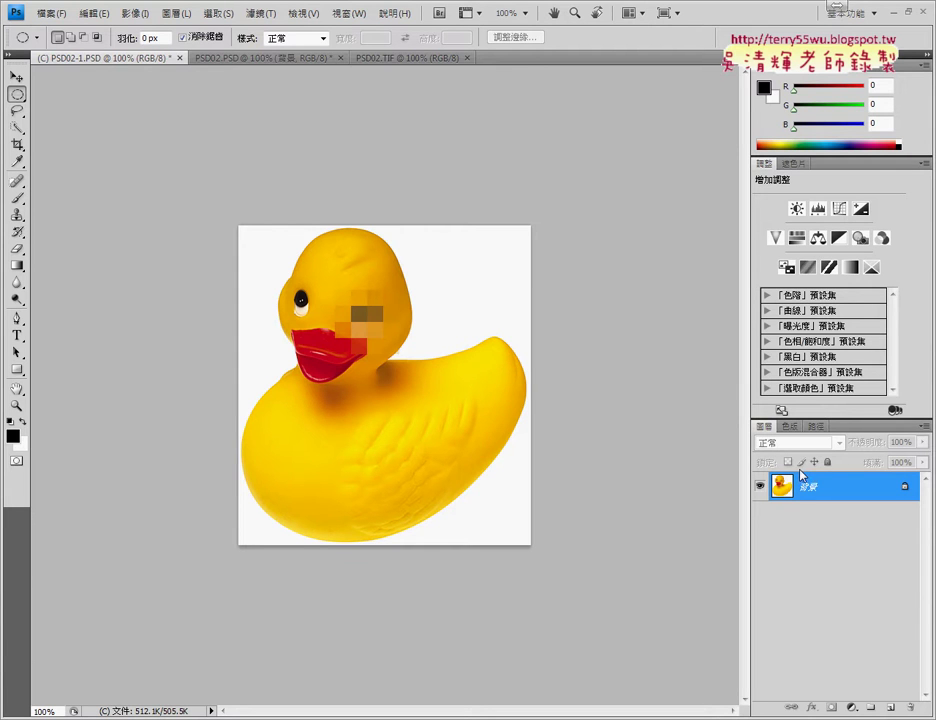
{"action": "key", "text": "ctrl+shift+alt+n"}
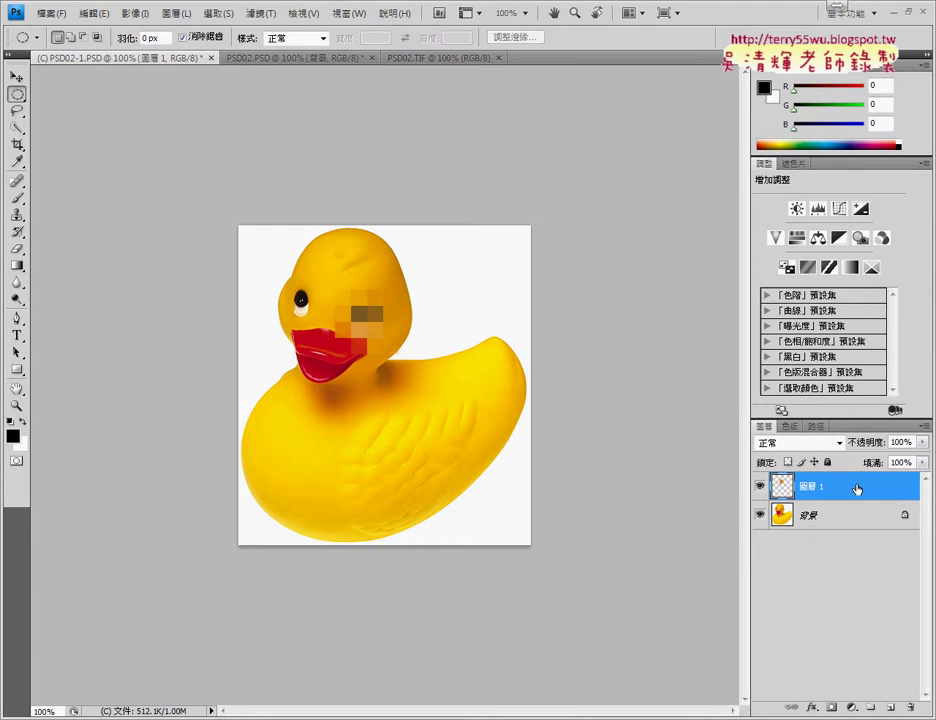
- Delete the empty layer 圖層 1, leaving only the Background layer
{"action": "left_click_drag", "start_coordinate": [883, 487], "coordinate": [911, 707]}
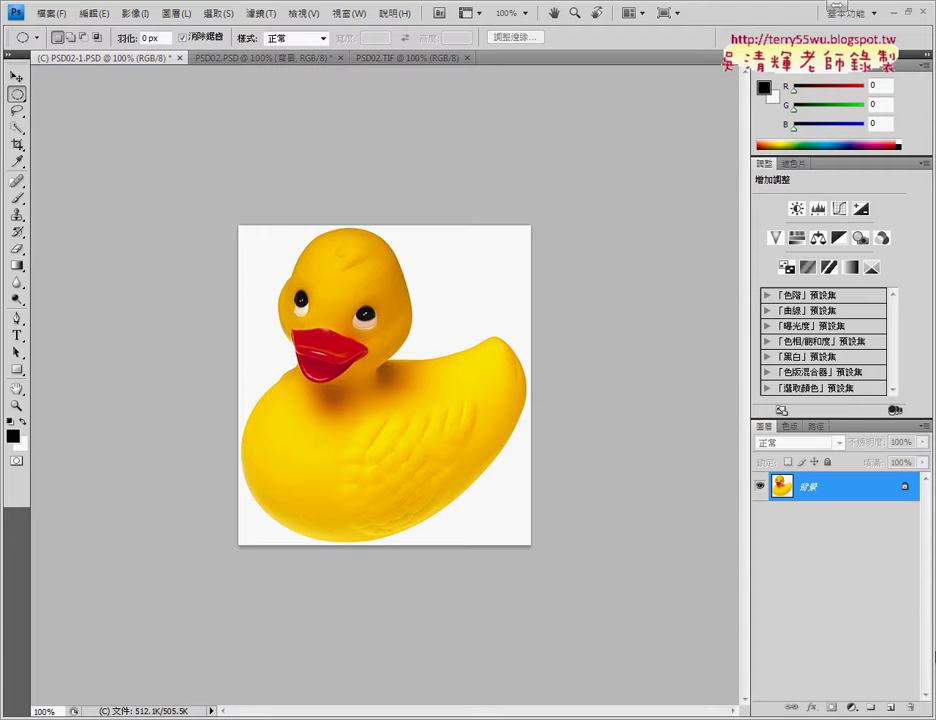
{"action": "left_click", "coordinate": [265, 20]}
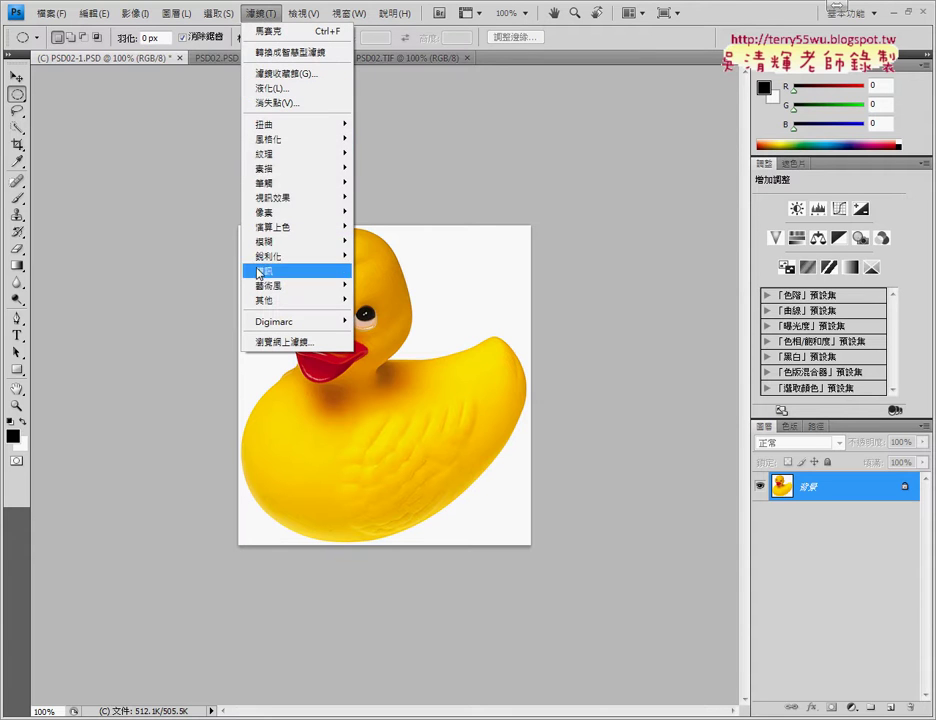
{"action": "mouse_move", "coordinate": [275, 226]}
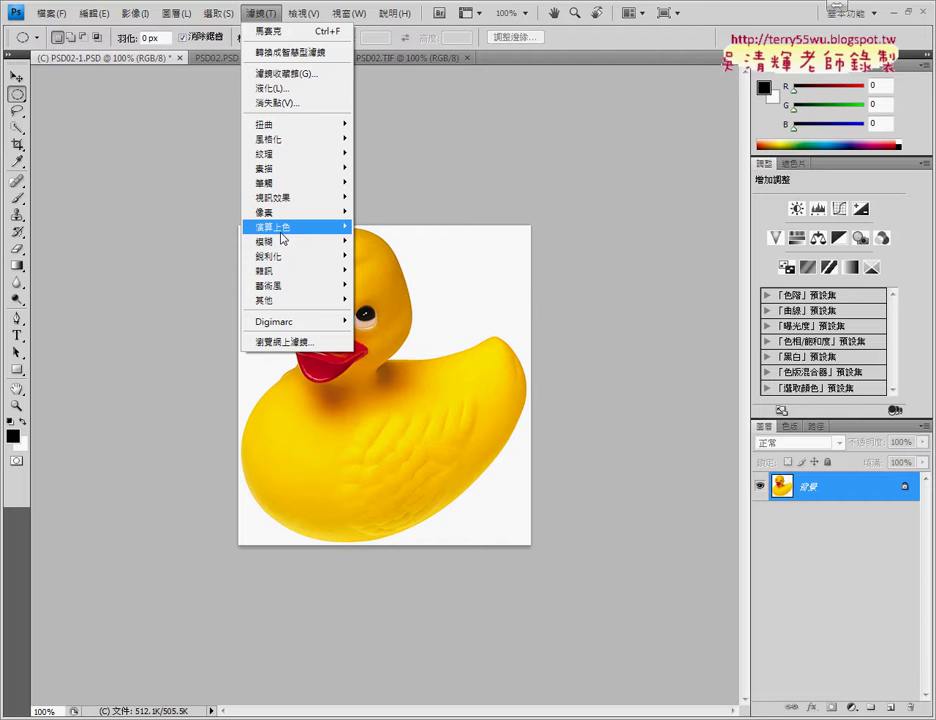
{"action": "left_click", "coordinate": [390, 213]}
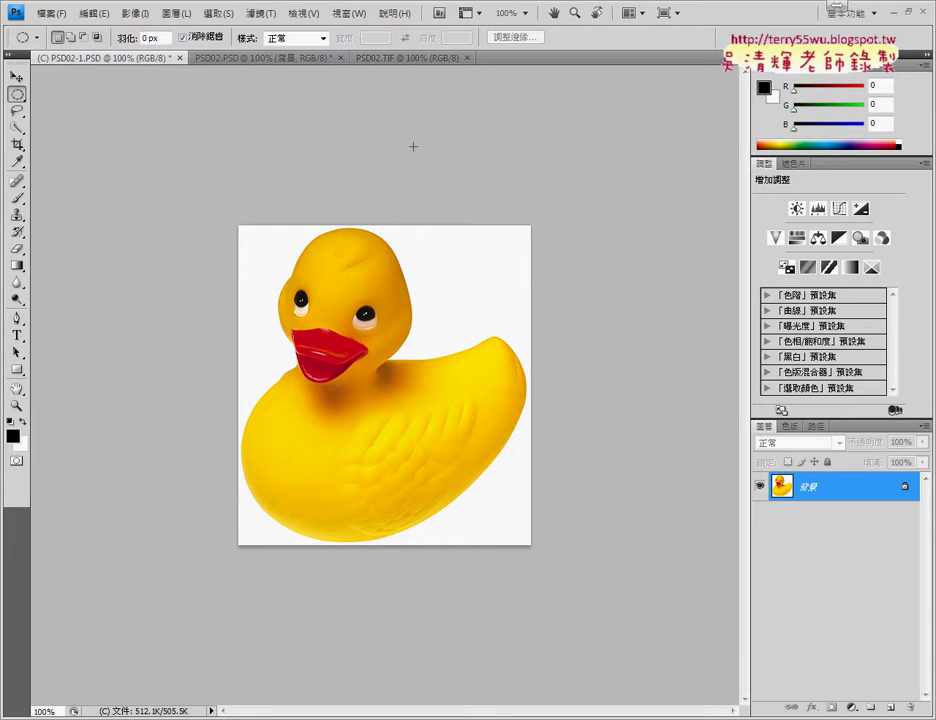
{"action": "left_click", "coordinate": [403, 58]}
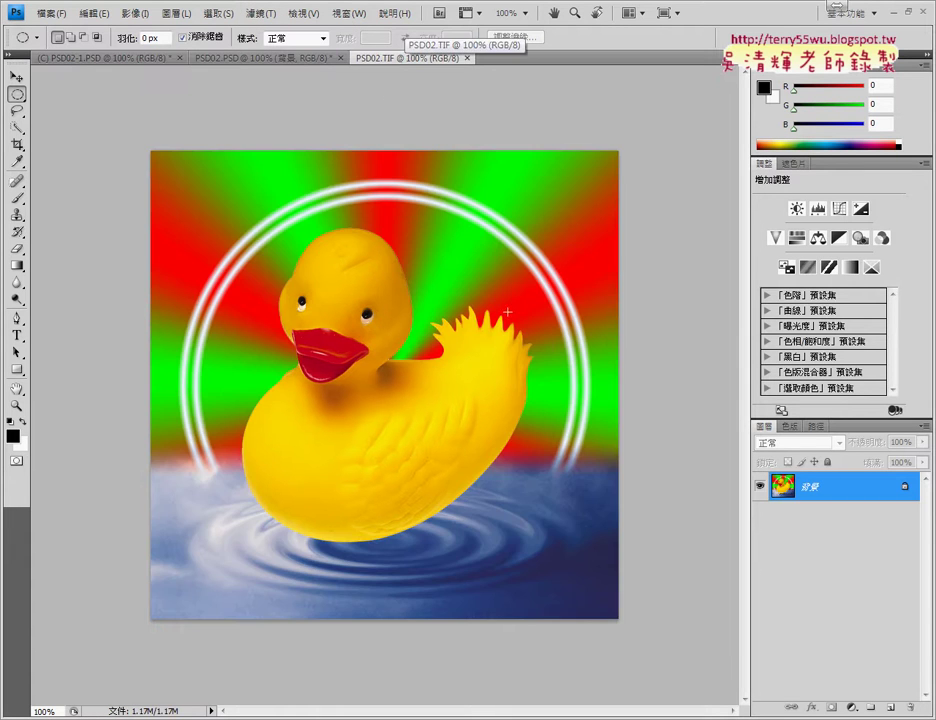
{"action": "left_click", "coordinate": [126, 58]}
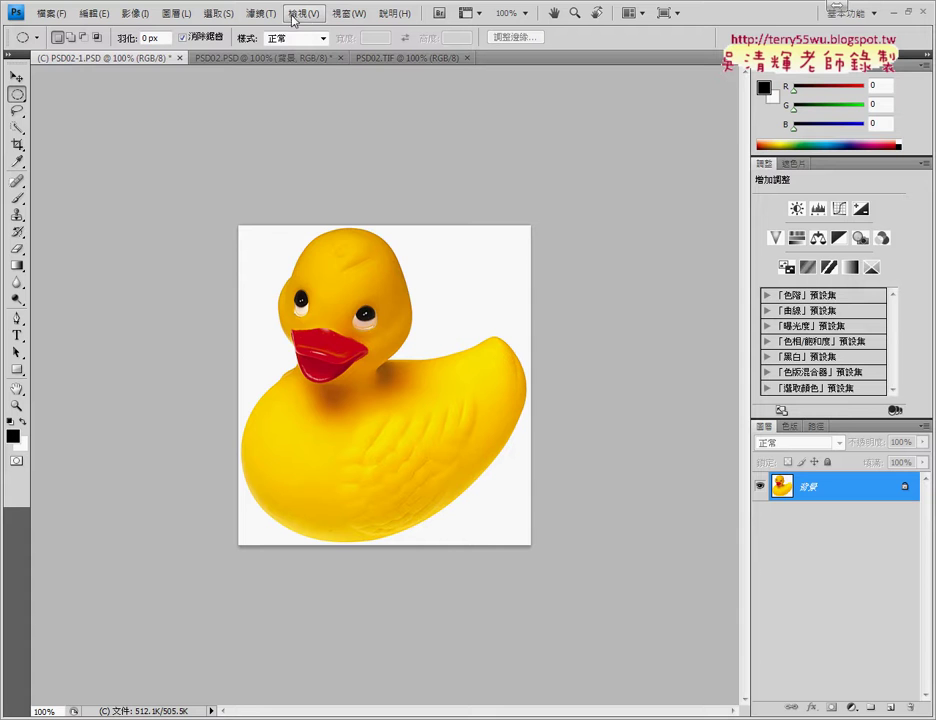
{"action": "left_click", "coordinate": [262, 14]}
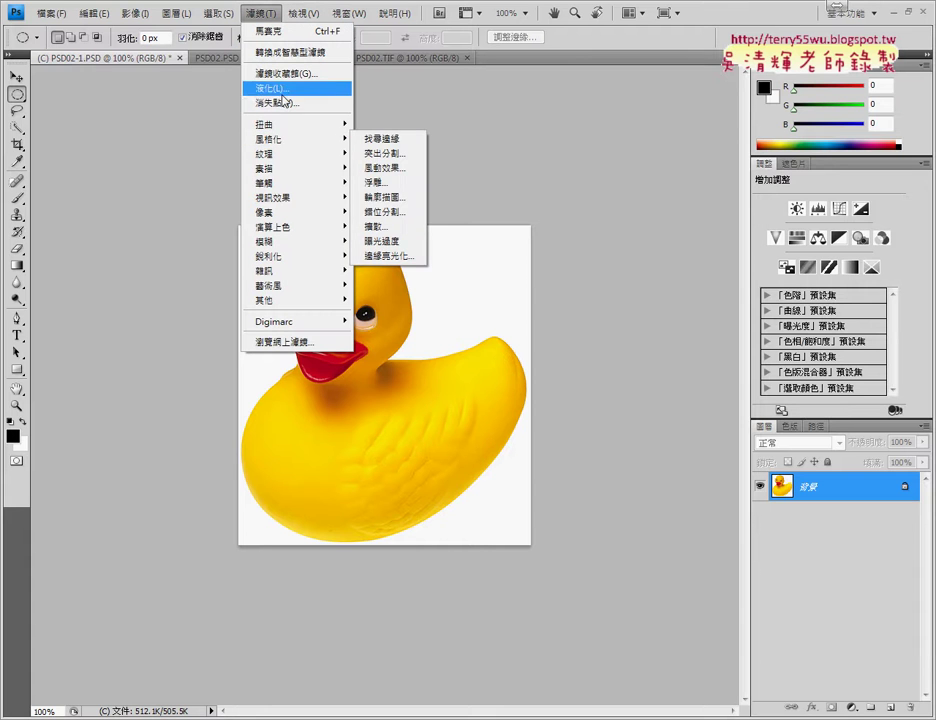
- Open Liquify on the duck image and set the brush size to 50
{"action": "left_click", "coordinate": [272, 88]}
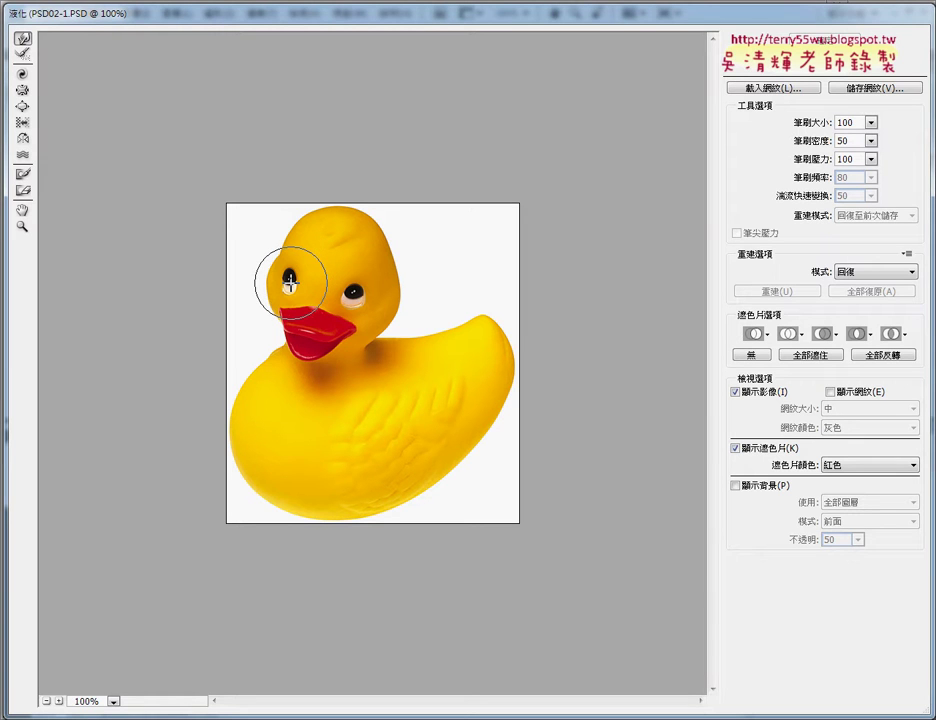
{"action": "left_click", "coordinate": [786, 127]}
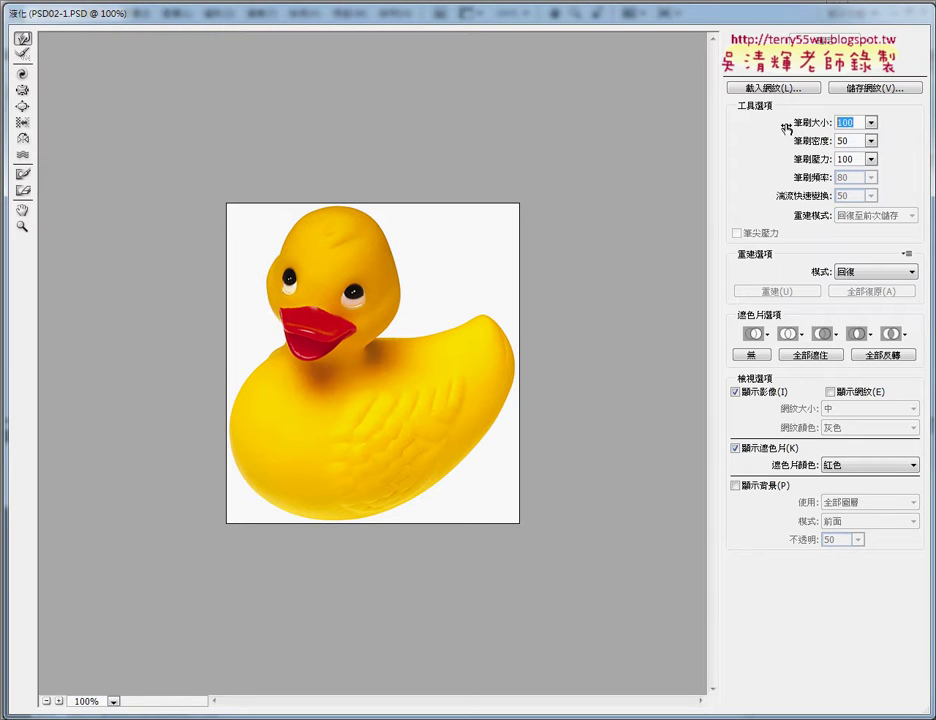
{"action": "type", "text": "50"}
- Pucker and bloat the duck's left and right eyes with the size-50 brush, undoing one stroke
{"action": "left_click", "coordinate": [22, 90]}
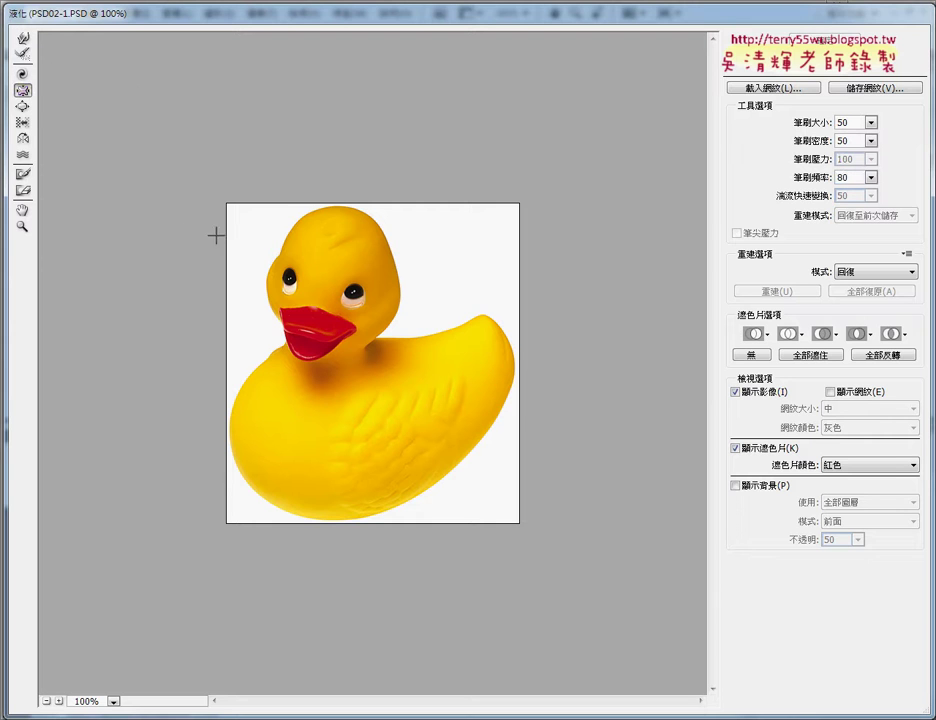
{"action": "left_click_drag", "start_coordinate": [289, 282], "coordinate": [289, 282]}
{"action": "left_click_drag", "start_coordinate": [289, 282], "coordinate": [289, 282]}
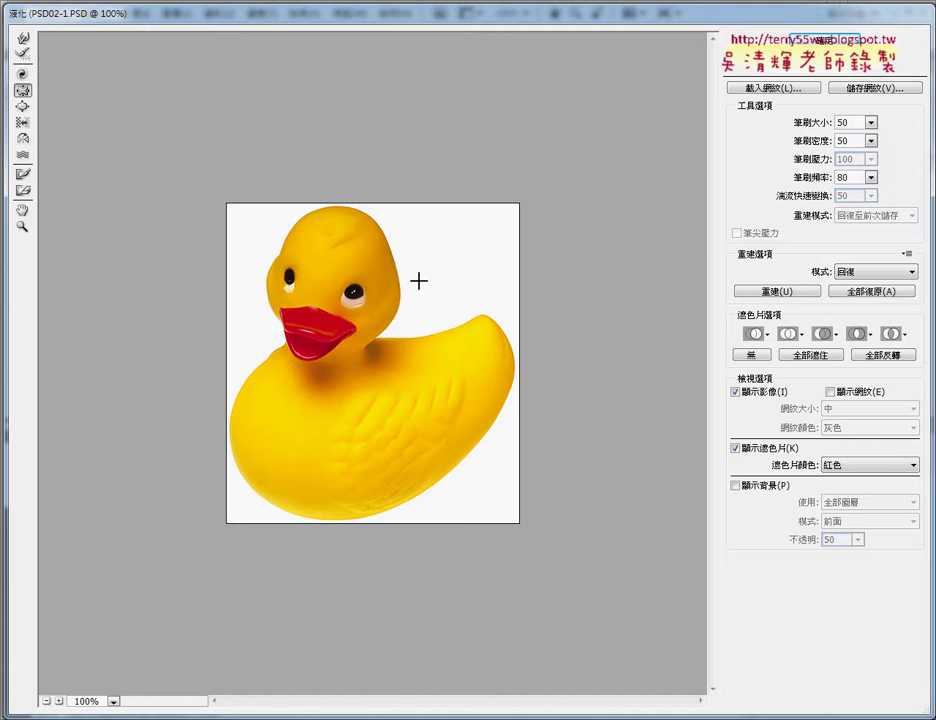
{"action": "left_click_drag", "start_coordinate": [291, 283], "coordinate": [290, 287]}
{"action": "key", "text": "ctrl+z"}
{"action": "left_click_drag", "start_coordinate": [354, 293], "coordinate": [354, 296]}
{"action": "left_click", "coordinate": [358, 295]}
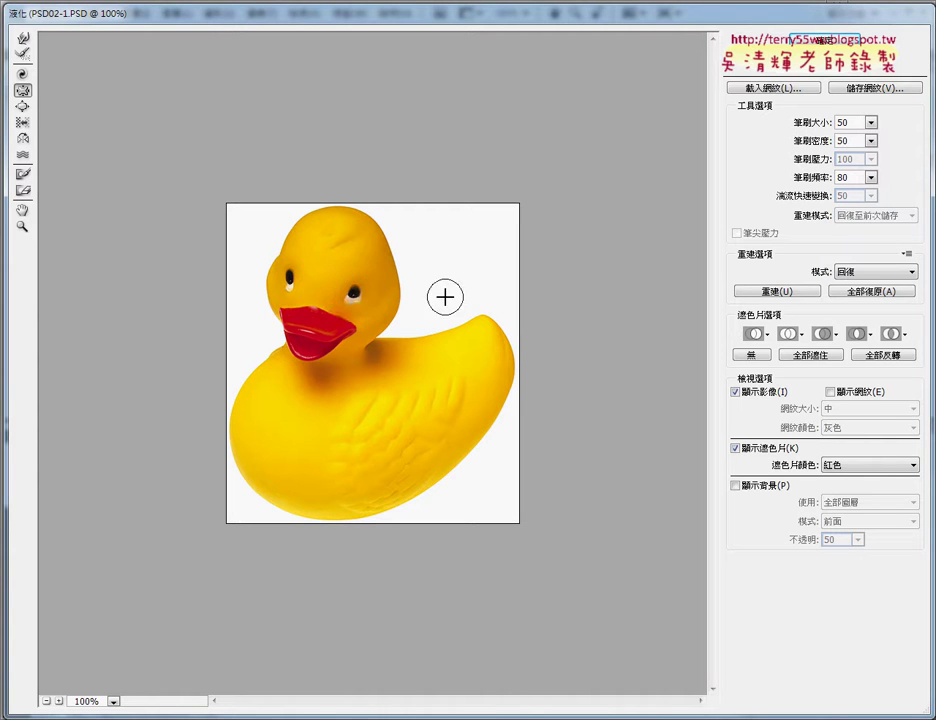
{"action": "left_click", "coordinate": [289, 283]}
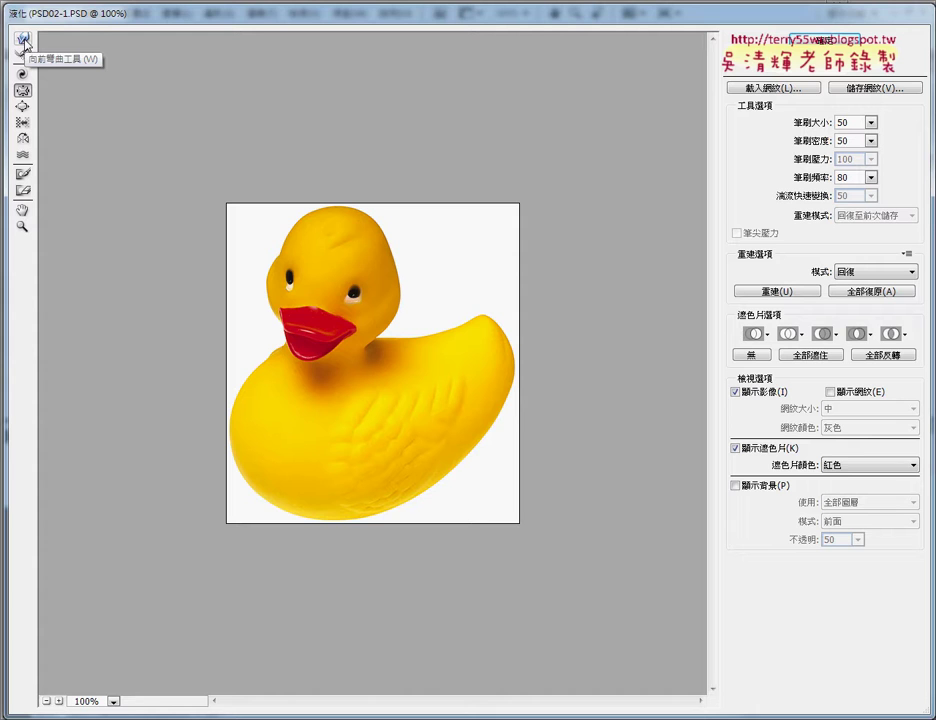
- Switch to the Forward Warp tool with a brush size of 30
{"action": "left_click", "coordinate": [22, 41]}
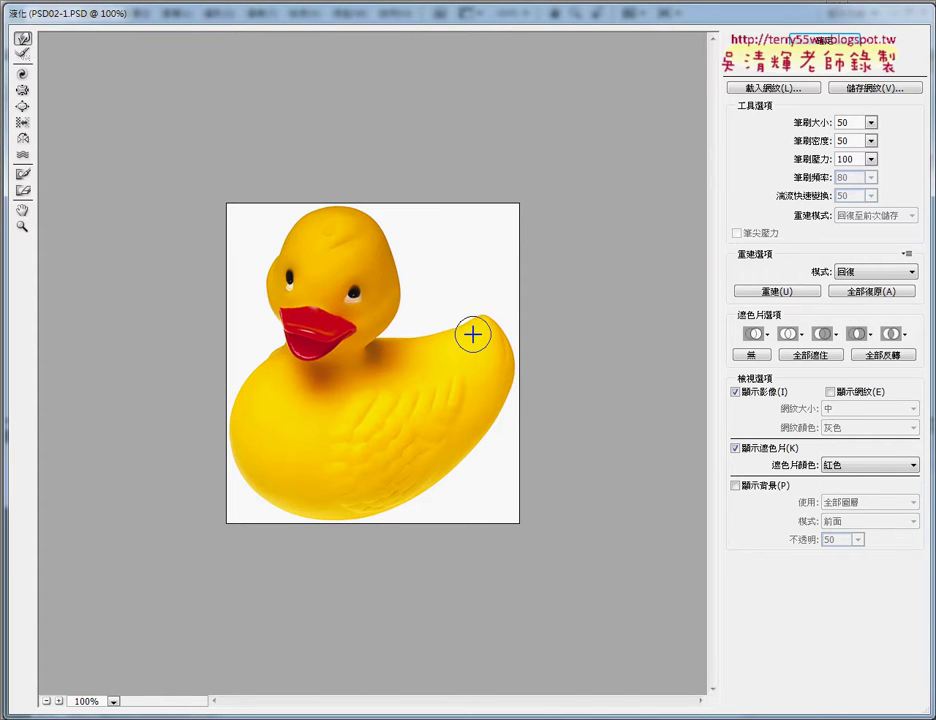
{"action": "double_click", "coordinate": [851, 123]}
{"action": "type", "text": "30"}
{"action": "key", "text": "Return"}
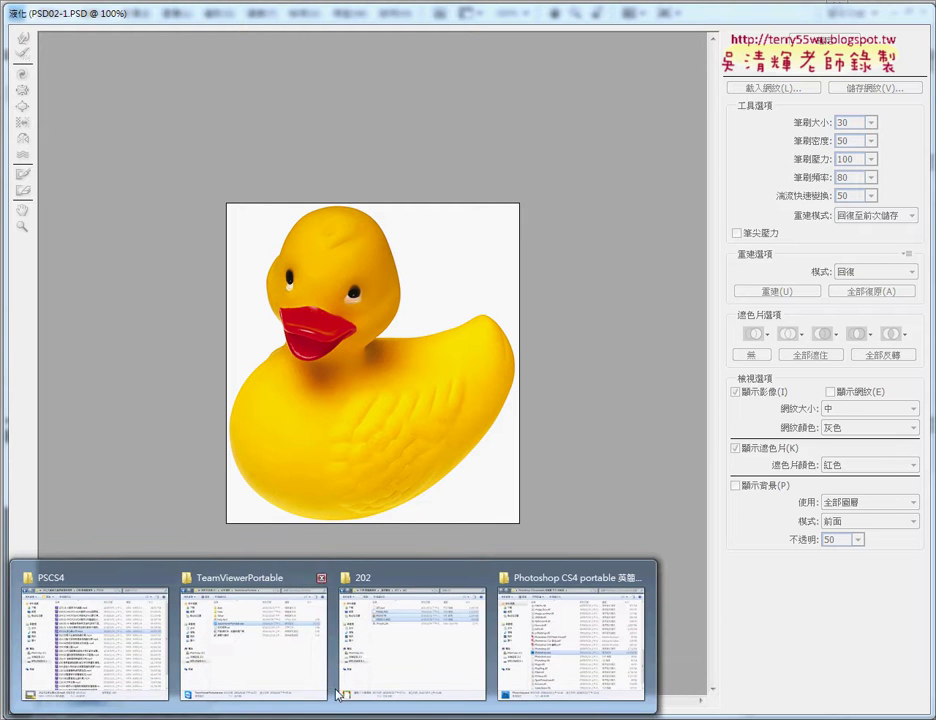
- Open PSD02.TIF from the 202 folder in Windows Photo Viewer as a reference
{"action": "left_click", "coordinate": [340, 692]}
{"action": "left_click", "coordinate": [322, 301]}
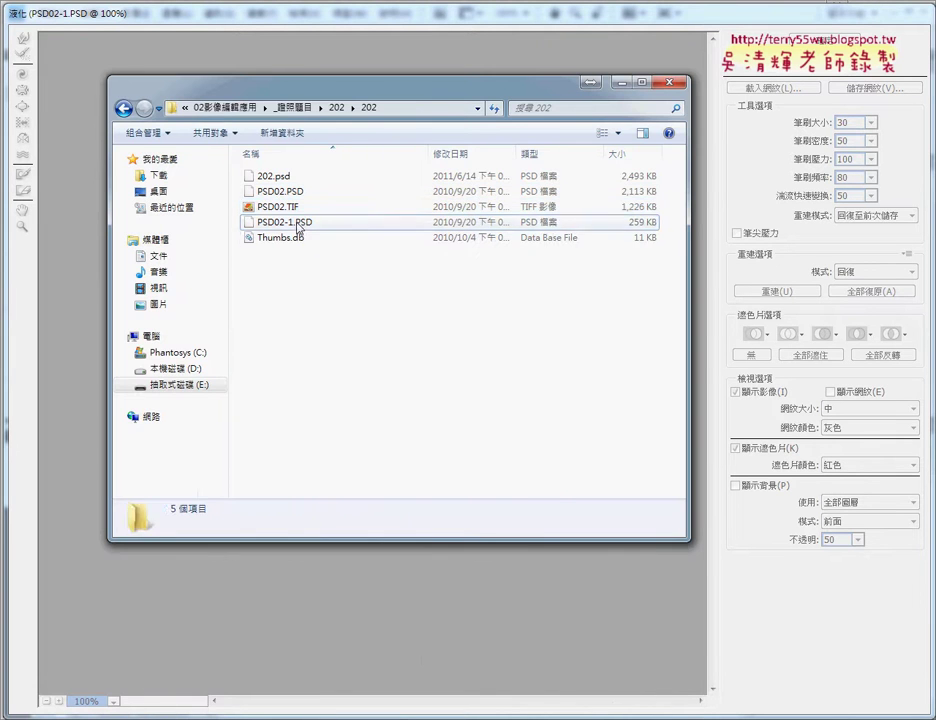
{"action": "right_click", "coordinate": [291, 207]}
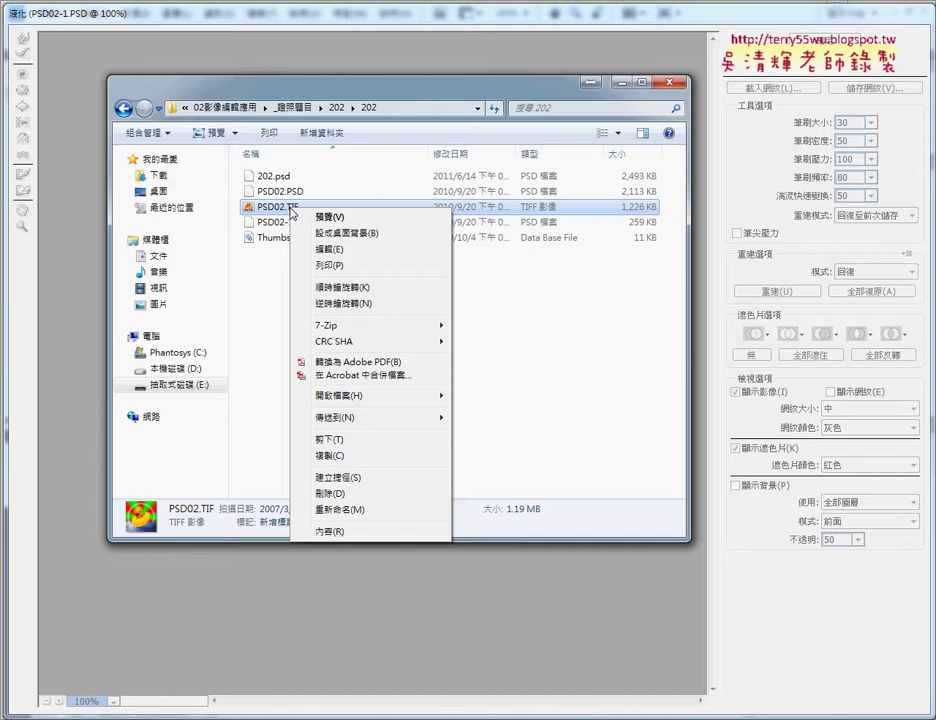
{"action": "mouse_move", "coordinate": [340, 396]}
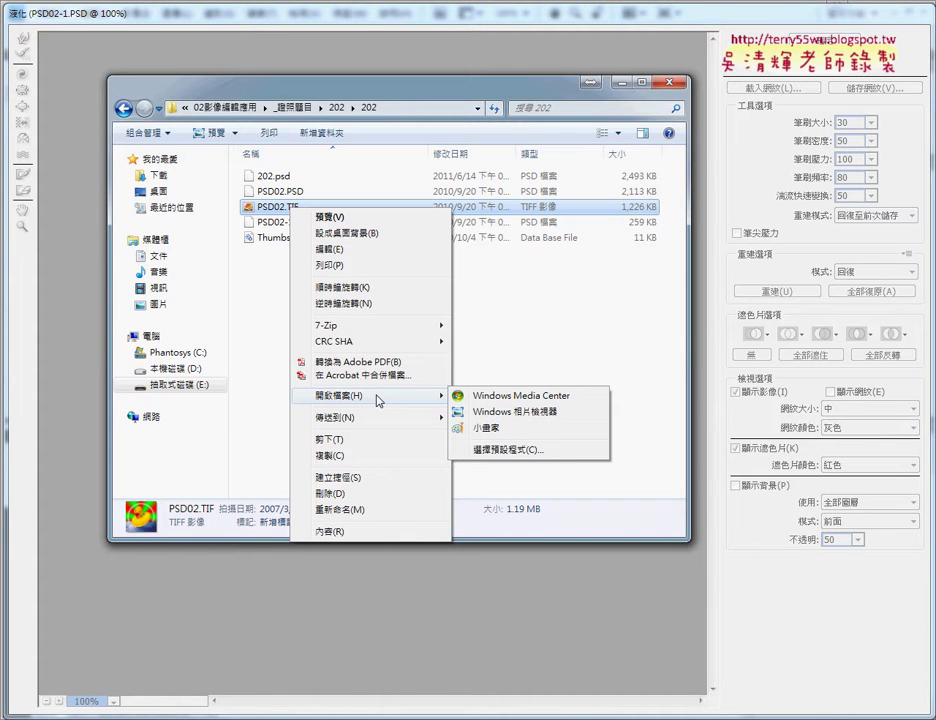
{"action": "left_click", "coordinate": [516, 411]}
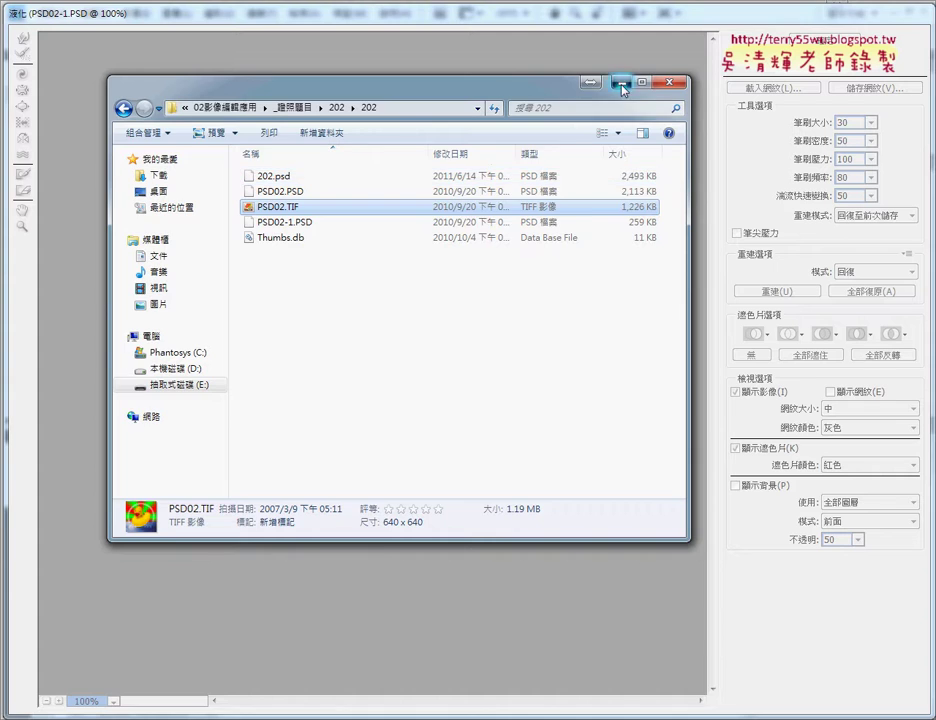
{"action": "left_click", "coordinate": [621, 86]}
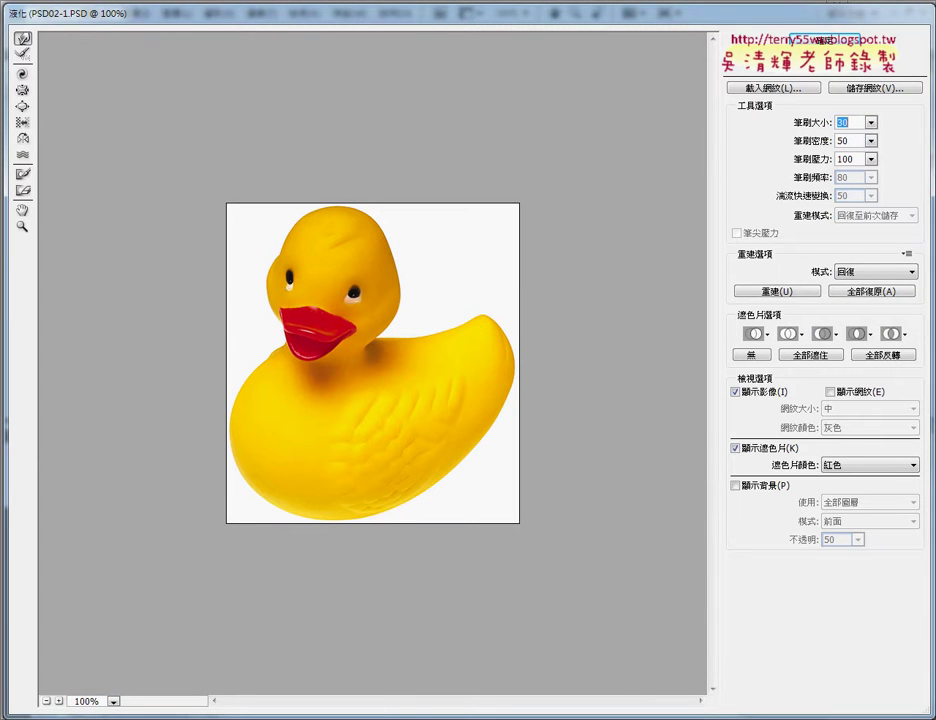
- Pull four upward spikes from the duck's tail, comparing against the PSD02.TIF reference
{"action": "key", "text": "alt+Tab"}
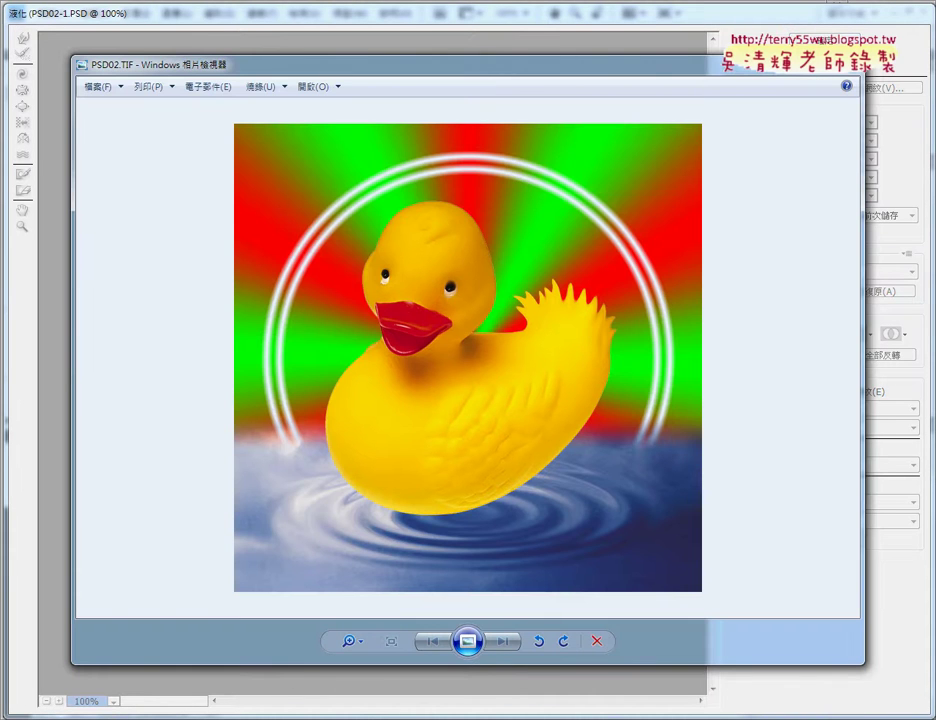
{"action": "key", "text": "alt+Tab"}
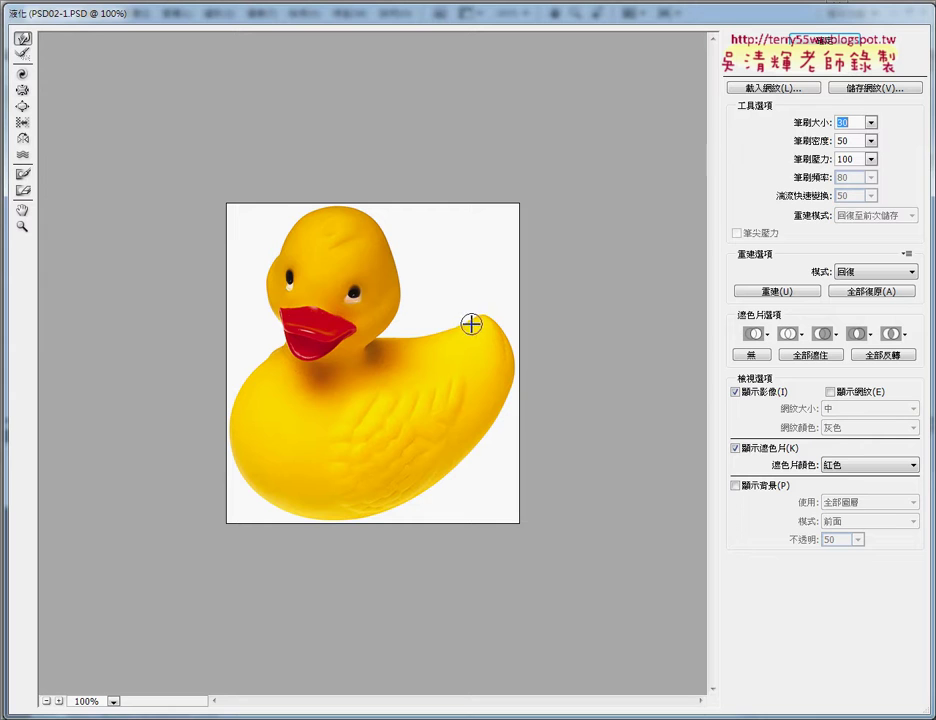
{"action": "mouse_move", "coordinate": [458, 332]}
{"action": "left_mouse_down"}
{"action": "mouse_move", "coordinate": [455, 292]}
{"action": "mouse_move", "coordinate": [468, 280]}
{"action": "left_mouse_up"}
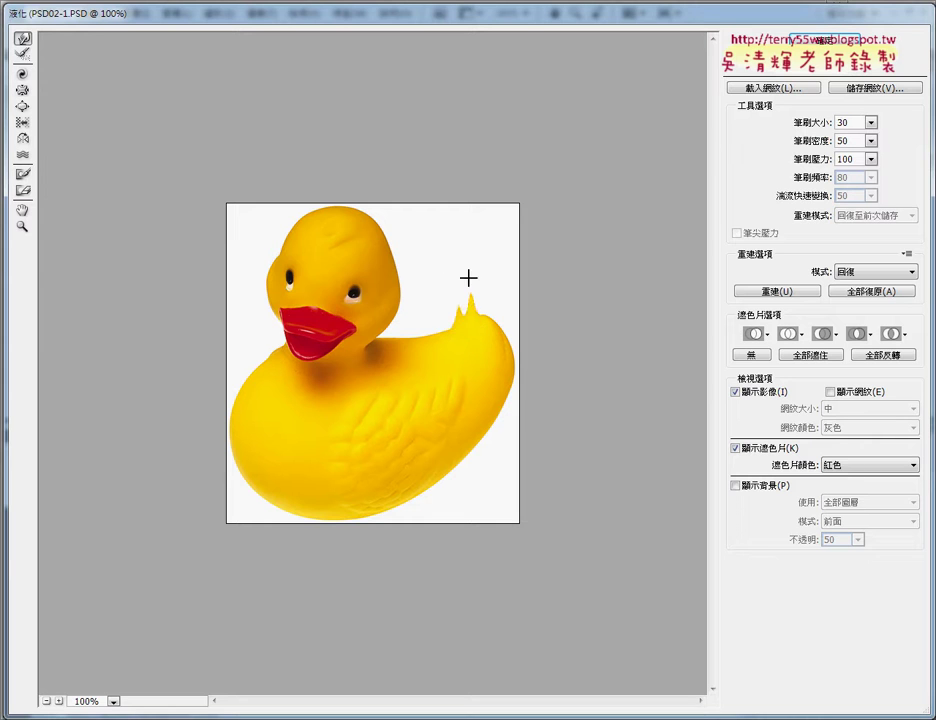
{"action": "left_click_drag", "start_coordinate": [481, 324], "coordinate": [483, 265]}
{"action": "mouse_move", "coordinate": [489, 332]}
{"action": "left_mouse_down"}
{"action": "mouse_move", "coordinate": [502, 297]}
{"action": "mouse_move", "coordinate": [518, 294]}
{"action": "left_mouse_up"}
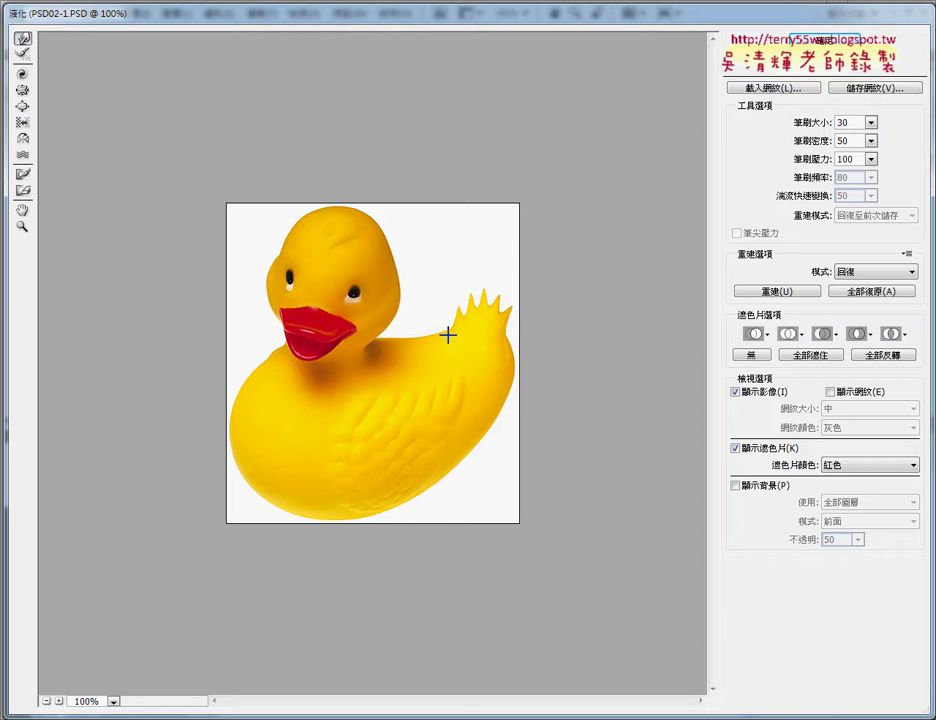
{"action": "left_click_drag", "start_coordinate": [452, 340], "coordinate": [453, 313]}
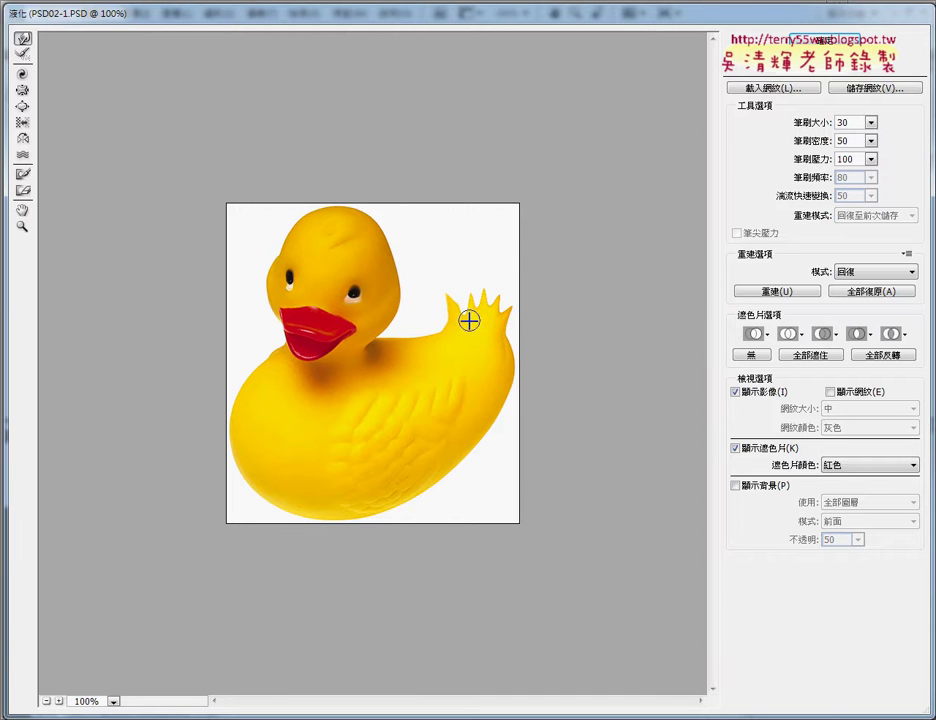
{"action": "key", "text": "alt+Tab"}
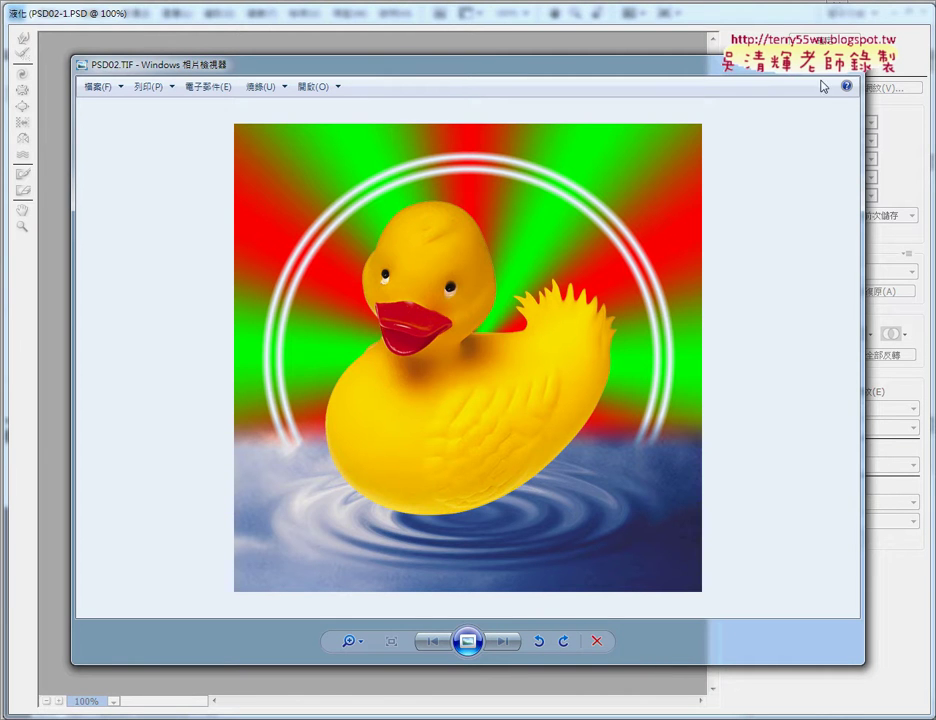
{"action": "key", "text": "alt+Tab"}
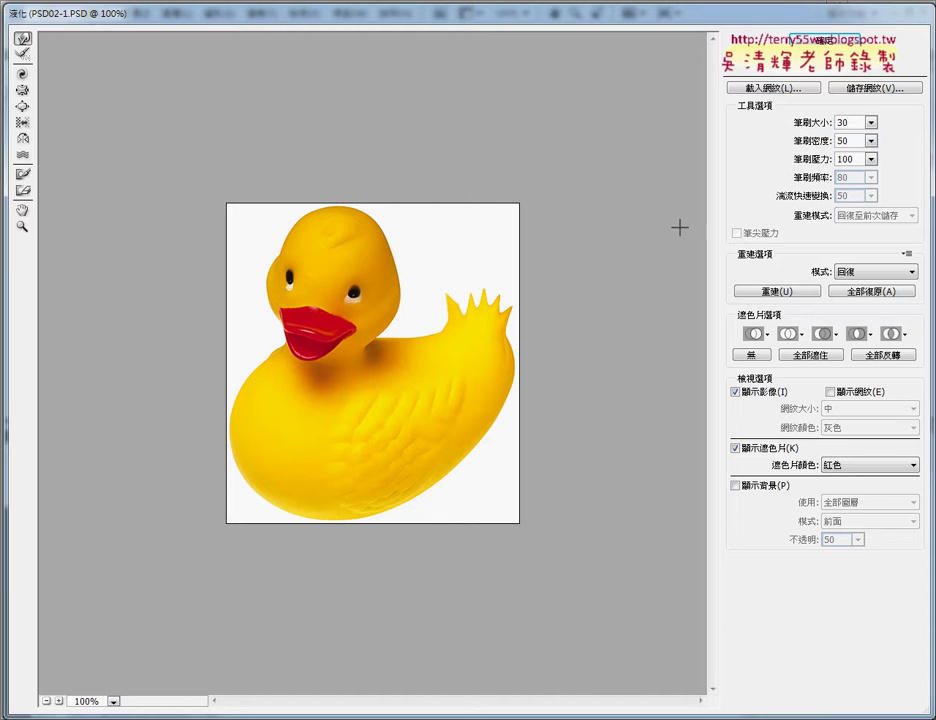
- Try Forward Warp spikes on the duck's tail with brush size 50, undoing one warp
{"action": "double_click", "coordinate": [855, 123]}
{"action": "type", "text": "100"}
{"action": "left_click_drag", "start_coordinate": [455, 334], "coordinate": [382, 246]}
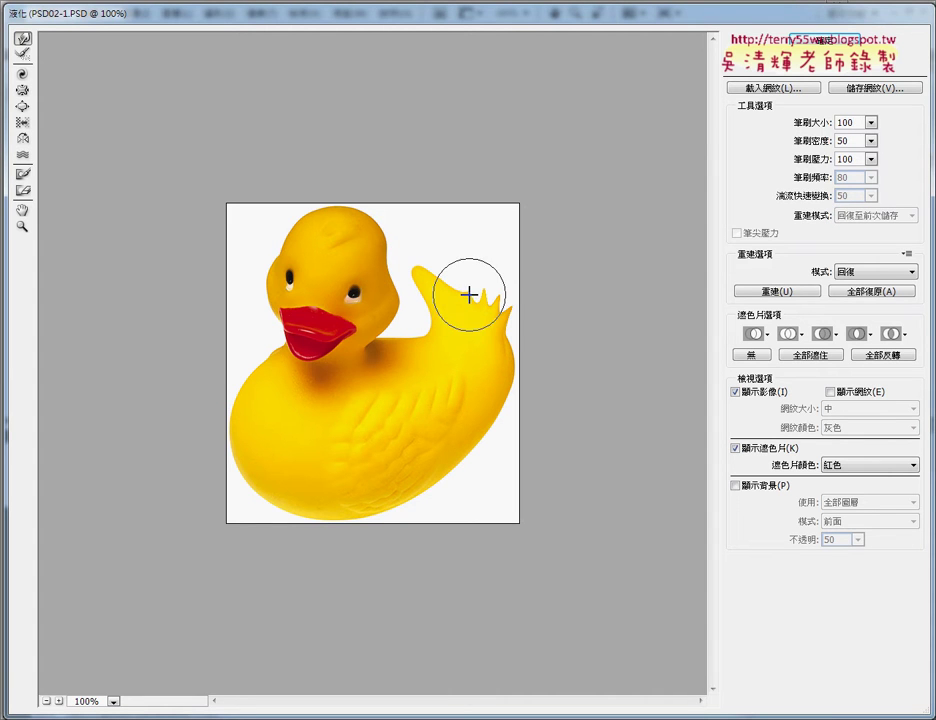
{"action": "key", "text": "ctrl+alt+z"}
{"action": "key", "text": "ctrl+alt+z"}
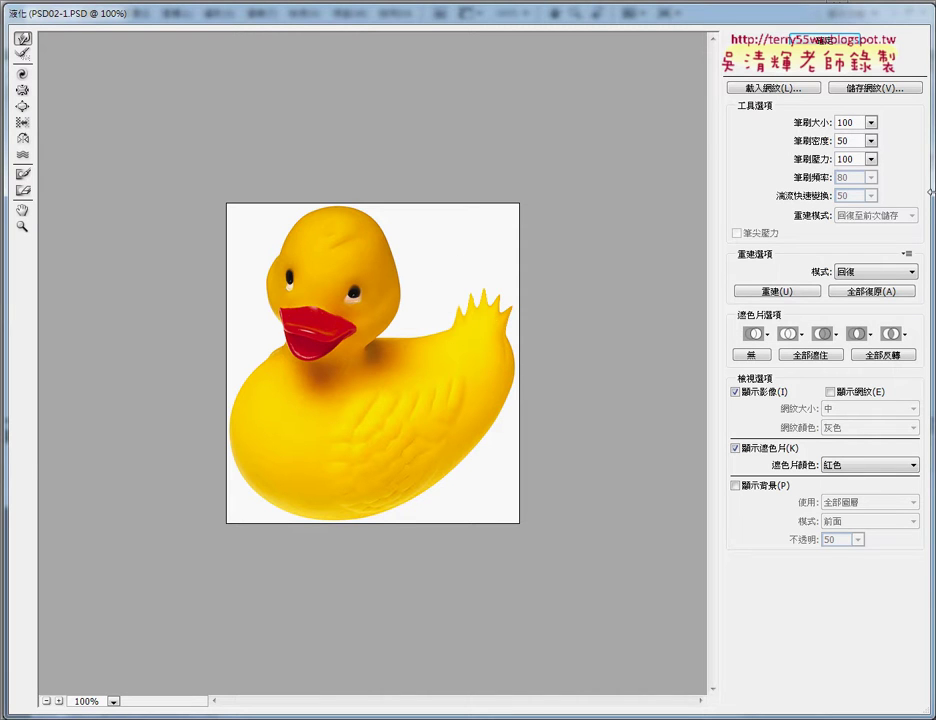
{"action": "type", "text": "50"}
{"action": "left_click_drag", "start_coordinate": [453, 330], "coordinate": [449, 280]}
{"action": "left_click_drag", "start_coordinate": [466, 319], "coordinate": [424, 236]}
- Curl a tuft on the head and add tail spikes, then Restore All to revert everything
{"action": "left_click", "coordinate": [776, 124]}
{"action": "key", "text": "BackSpace"}
{"action": "key", "text": "BackSpace"}
{"action": "left_click_drag", "start_coordinate": [392, 248], "coordinate": [388, 224]}
{"action": "left_click_drag", "start_coordinate": [445, 290], "coordinate": [472, 303]}
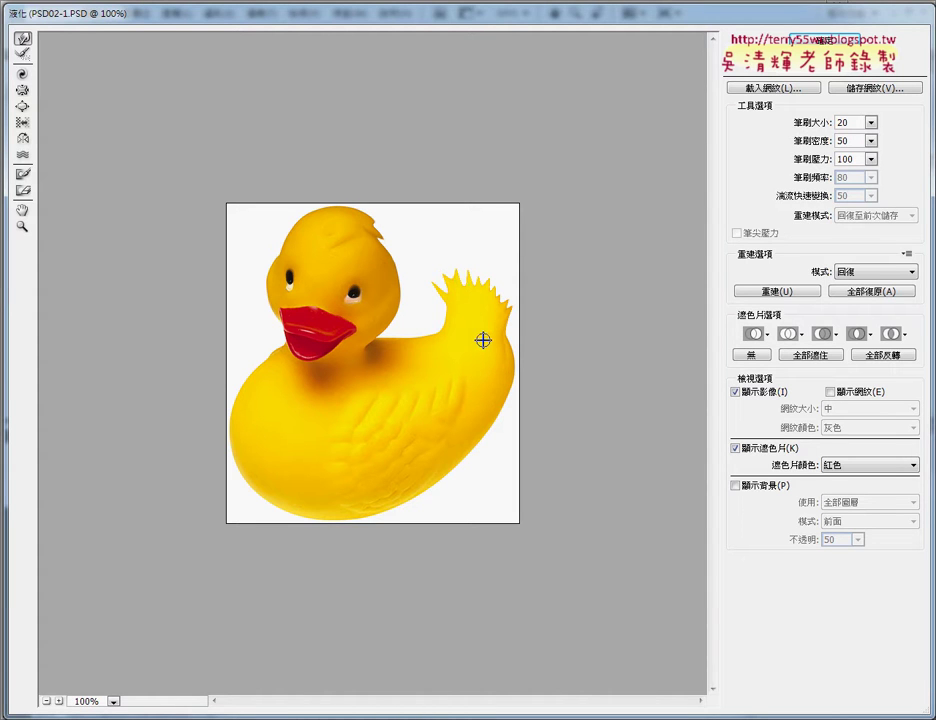
{"action": "left_click", "coordinate": [862, 291]}
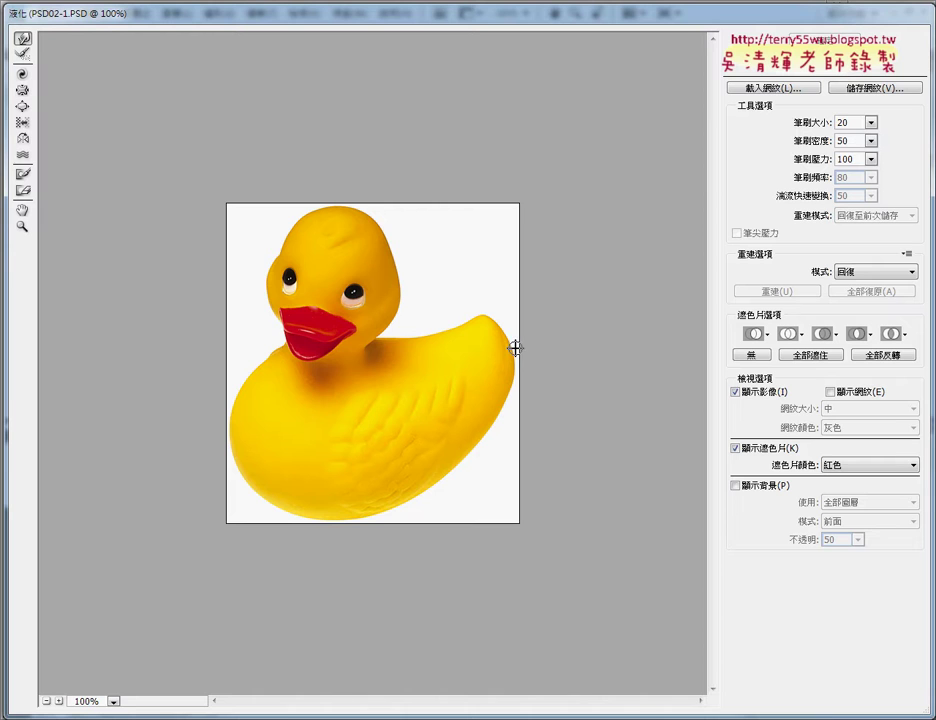
- Bloat both of the duck's eyes slightly larger
{"action": "left_click", "coordinate": [22, 89]}
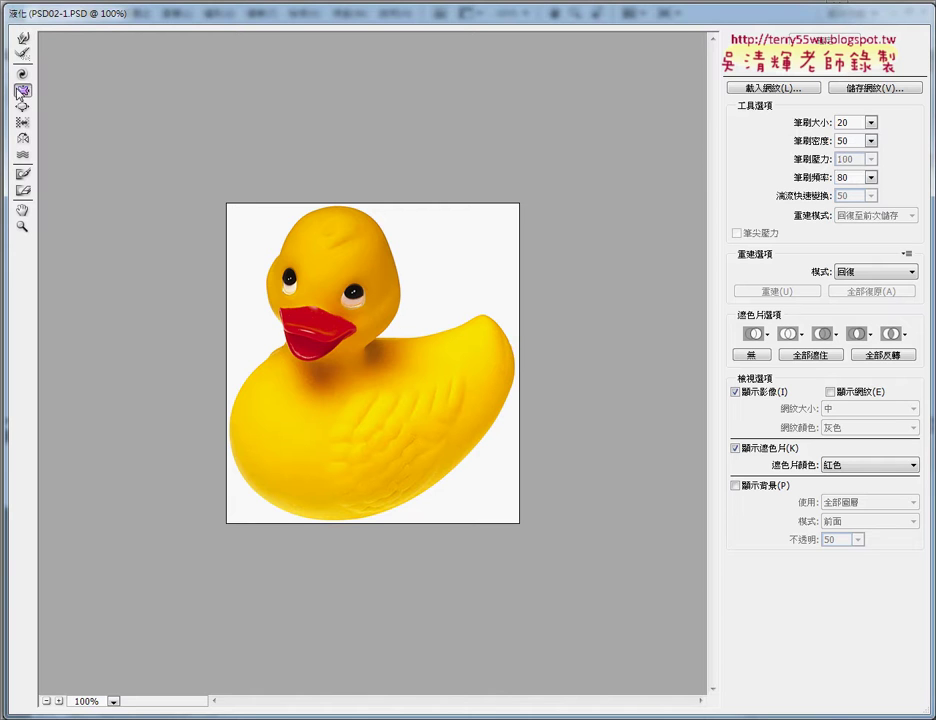
{"action": "left_click", "coordinate": [847, 121]}
{"action": "type", "text": "50"}
{"action": "left_click", "coordinate": [354, 295]}
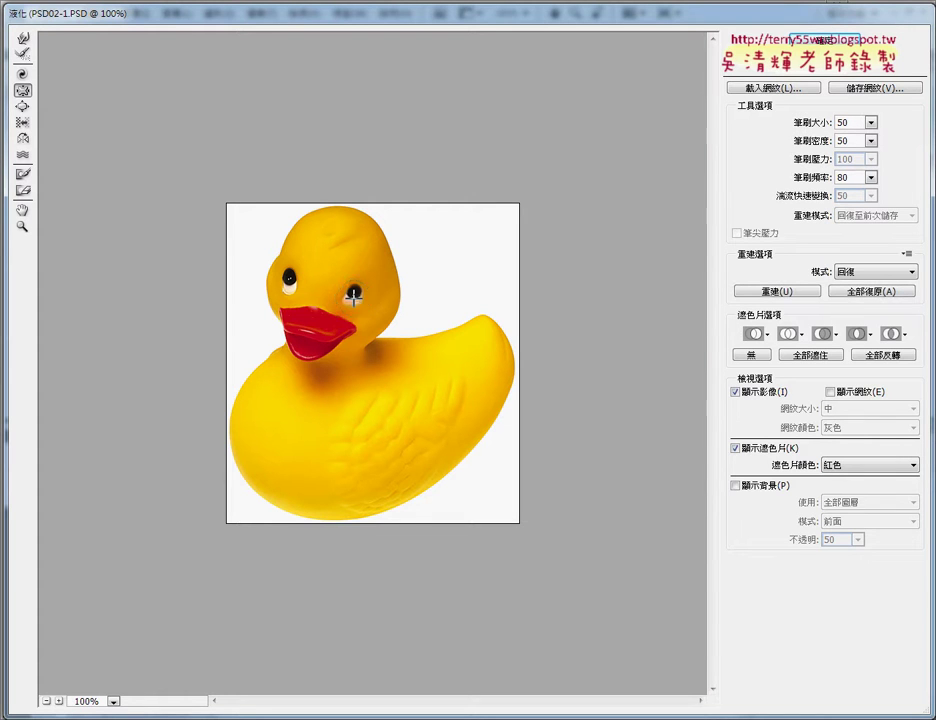
{"action": "left_click", "coordinate": [289, 281]}
- Forward Warp the tail into upward spikes with a size-30 brush and apply Liquify
{"action": "left_click", "coordinate": [22, 38]}
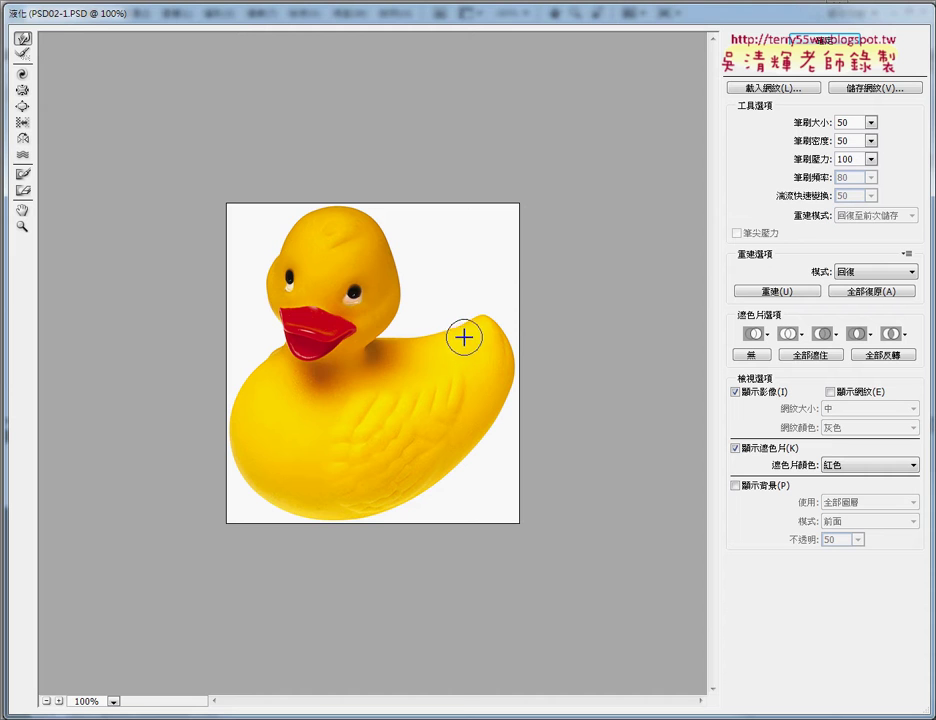
{"action": "left_click_drag", "start_coordinate": [470, 332], "coordinate": [468, 267]}
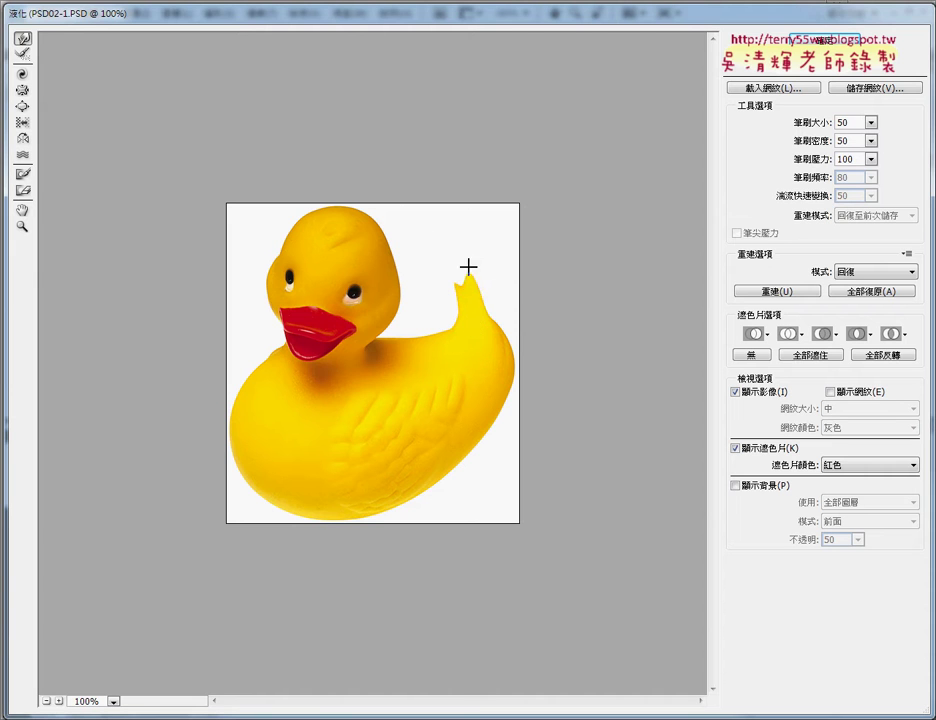
{"action": "left_click_drag", "start_coordinate": [495, 338], "coordinate": [497, 247]}
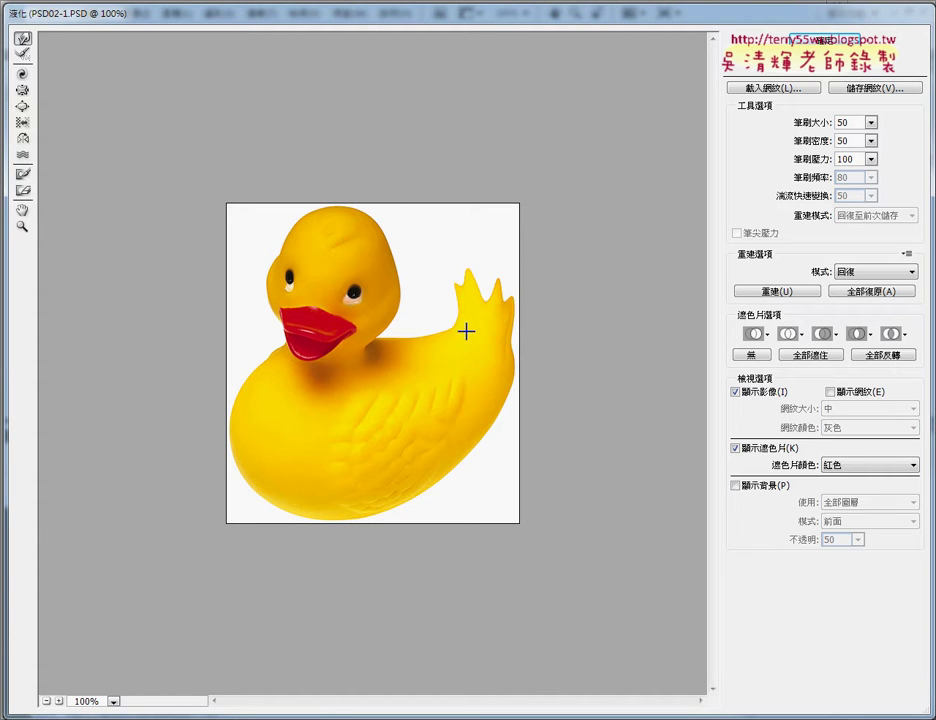
{"action": "left_click_drag", "start_coordinate": [451, 315], "coordinate": [443, 270]}
{"action": "left_click_drag", "start_coordinate": [856, 122], "coordinate": [798, 121]}
{"action": "type", "text": "30"}
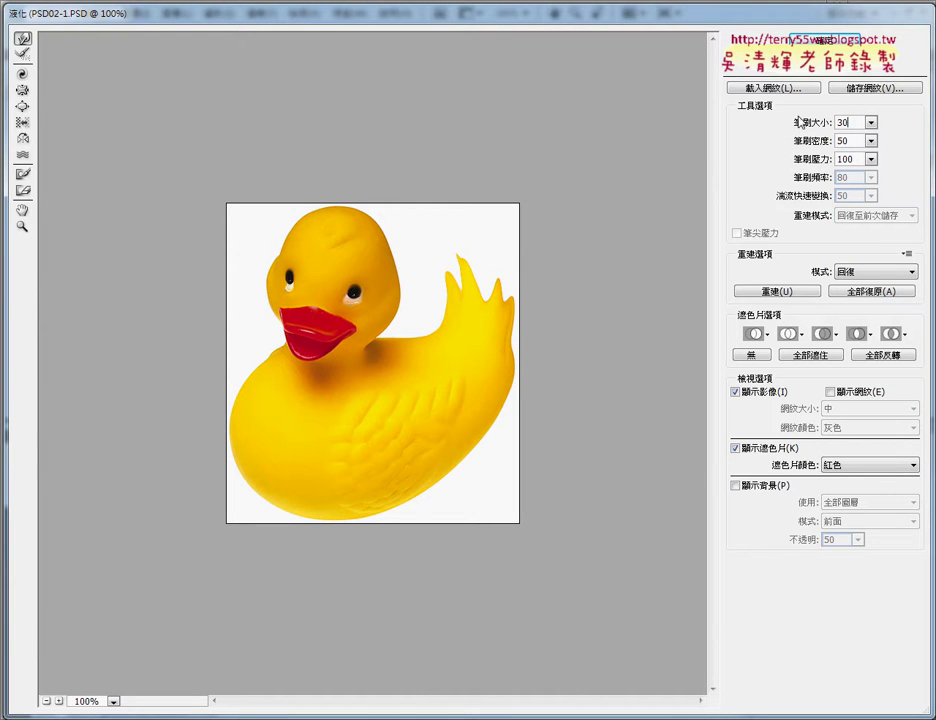
{"action": "left_click_drag", "start_coordinate": [451, 296], "coordinate": [434, 248]}
{"action": "mouse_move", "coordinate": [464, 299]}
{"action": "left_mouse_down"}
{"action": "mouse_move", "coordinate": [481, 261]}
{"action": "mouse_move", "coordinate": [500, 268]}
{"action": "left_mouse_up"}
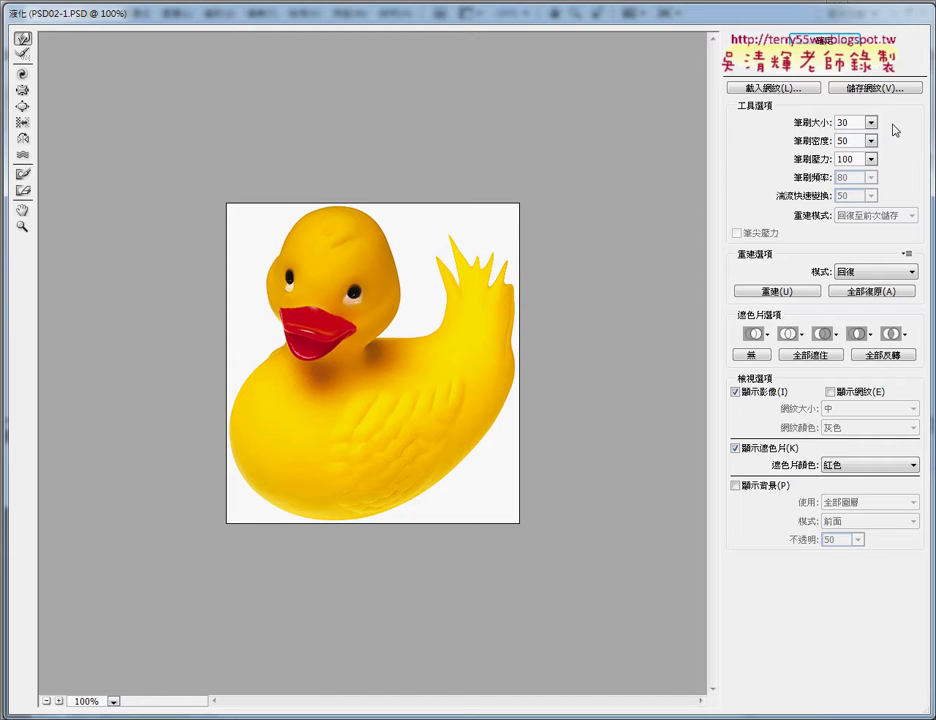
{"action": "left_click", "coordinate": [822, 40]}
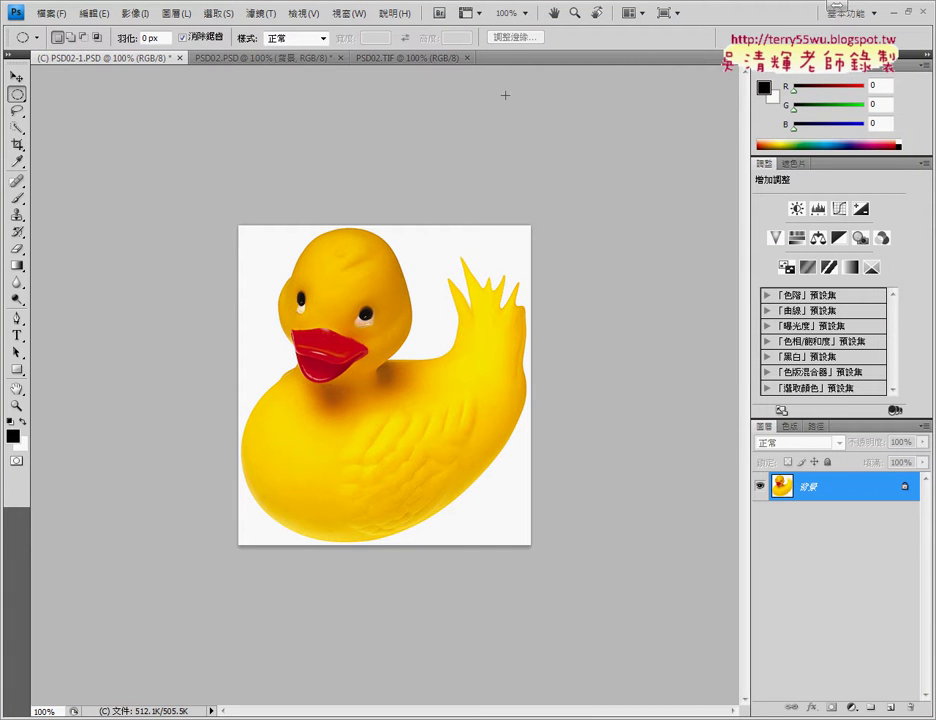
- Flip between the PSD02.TIF, PSD02-1.PSD and PSD02.PSD tabs, ending on the duck image
{"action": "left_click", "coordinate": [403, 58]}
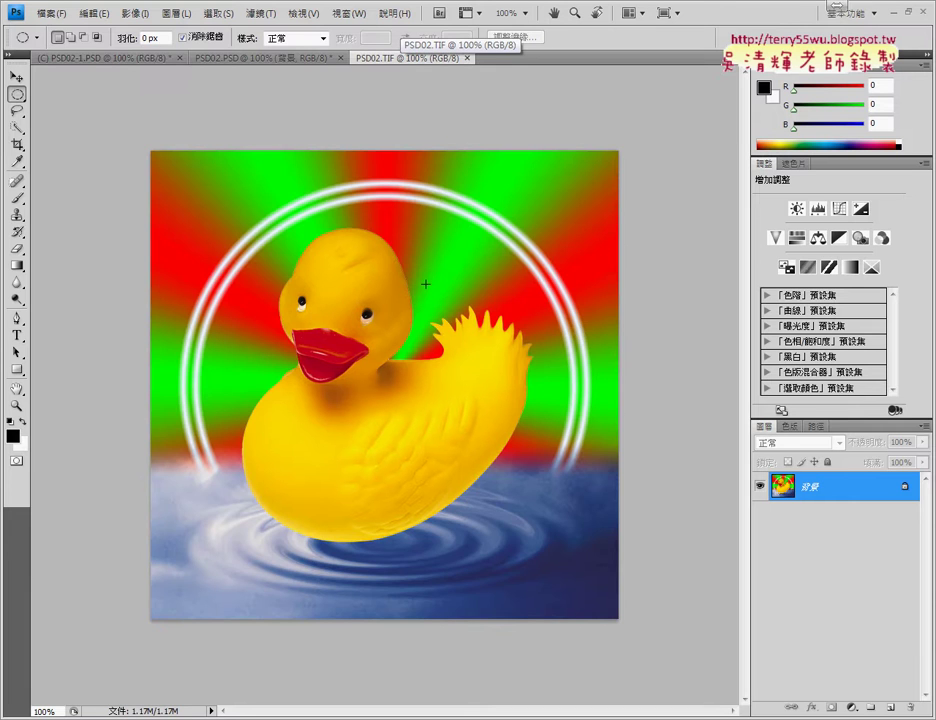
{"action": "left_click", "coordinate": [105, 58]}
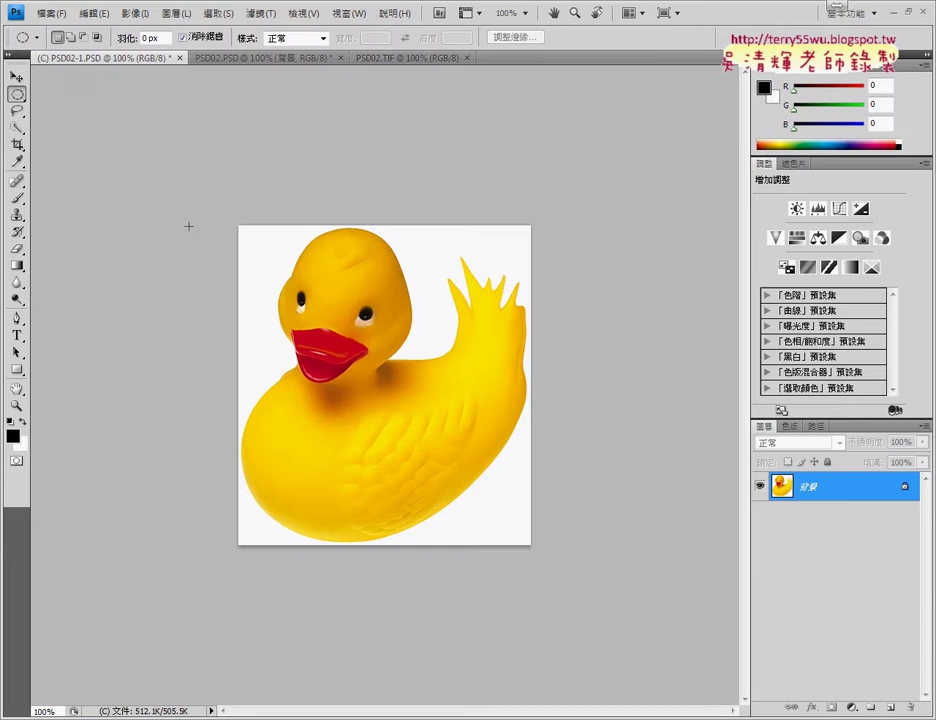
{"action": "left_click", "coordinate": [236, 58]}
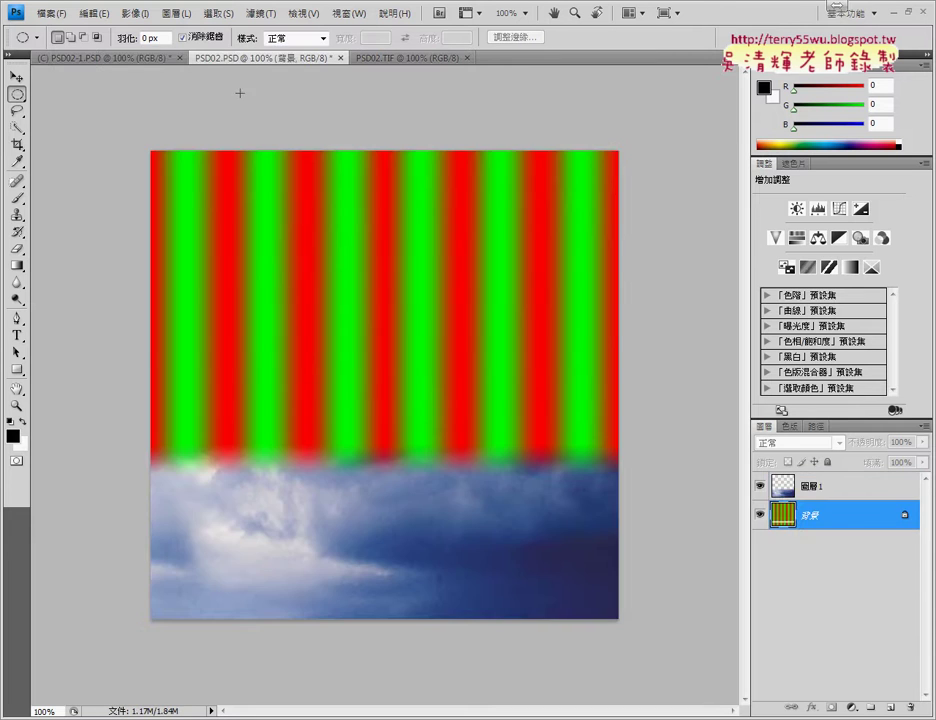
{"action": "left_click", "coordinate": [110, 58]}
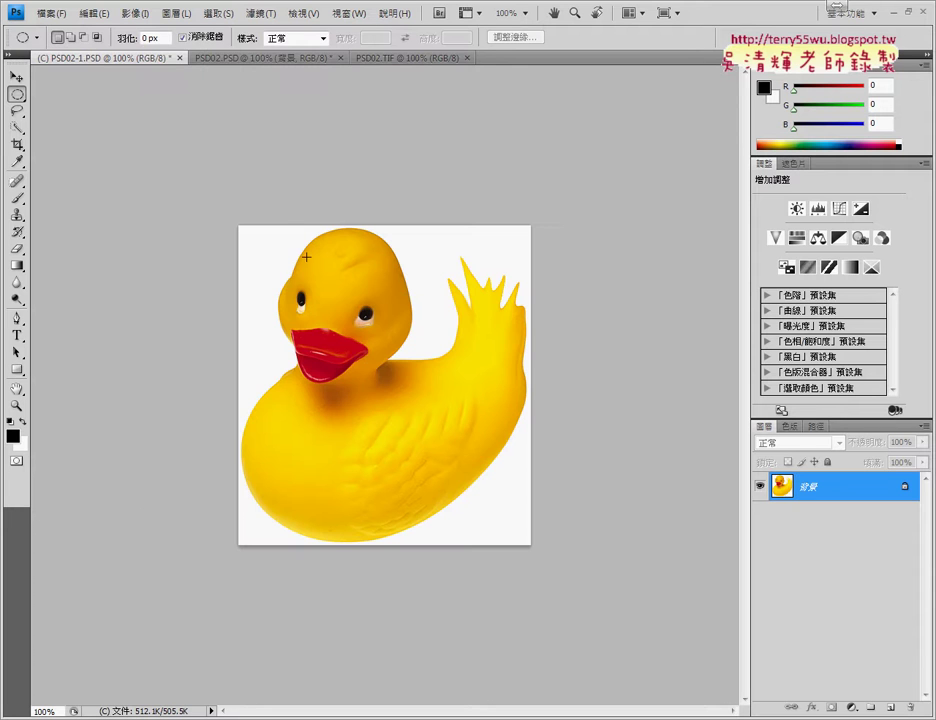
{"action": "left_click", "coordinate": [260, 60]}
- Select the white background around the duck with the Quick Selection Tool
{"action": "left_click", "coordinate": [24, 130]}
{"action": "left_click", "coordinate": [26, 132]}
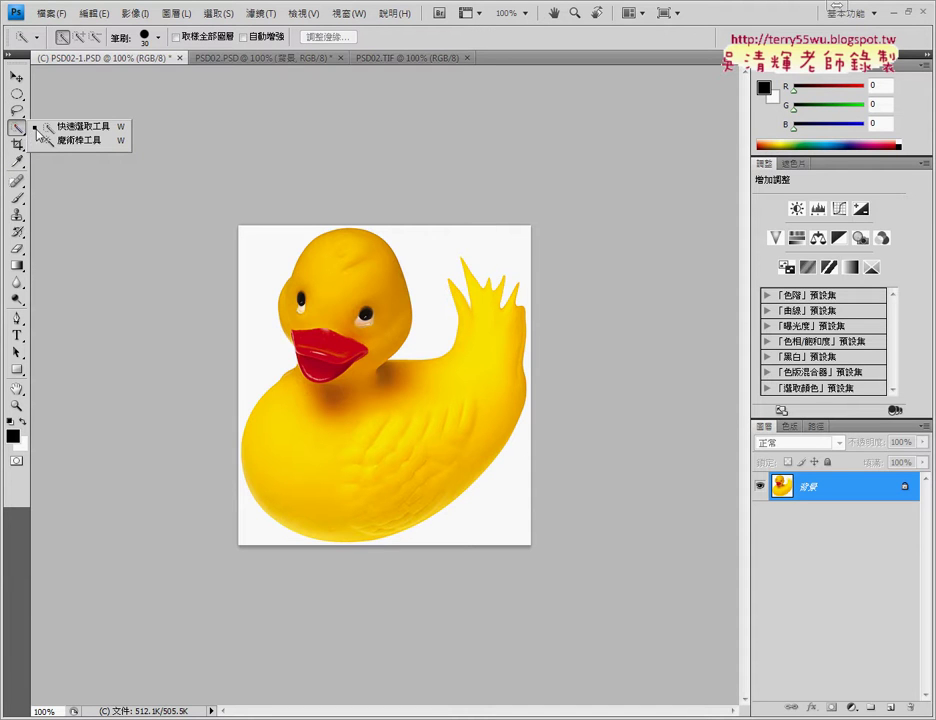
{"action": "left_click", "coordinate": [70, 127]}
{"action": "mouse_move", "coordinate": [261, 258]}
{"action": "left_mouse_down"}
{"action": "mouse_move", "coordinate": [420, 242]}
{"action": "mouse_move", "coordinate": [483, 453]}
{"action": "mouse_move", "coordinate": [522, 508]}
{"action": "mouse_move", "coordinate": [265, 538]}
{"action": "mouse_move", "coordinate": [265, 547]}
{"action": "left_mouse_up"}
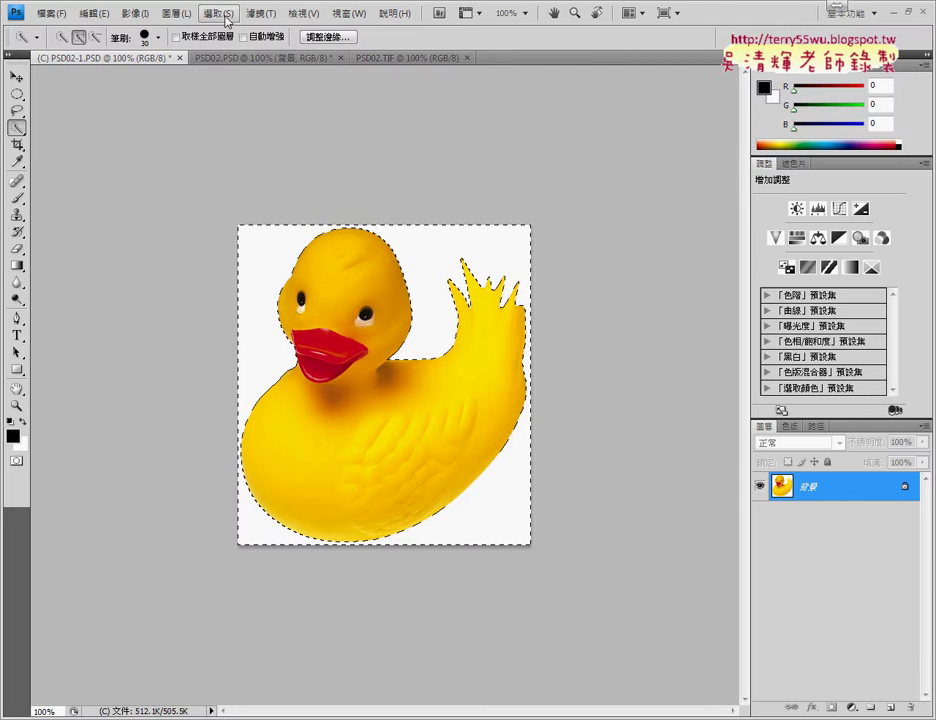
- Invert the selection and paste the duck into PSD02.PSD, toggling the cloud layer to check it
{"action": "left_click", "coordinate": [258, 14]}
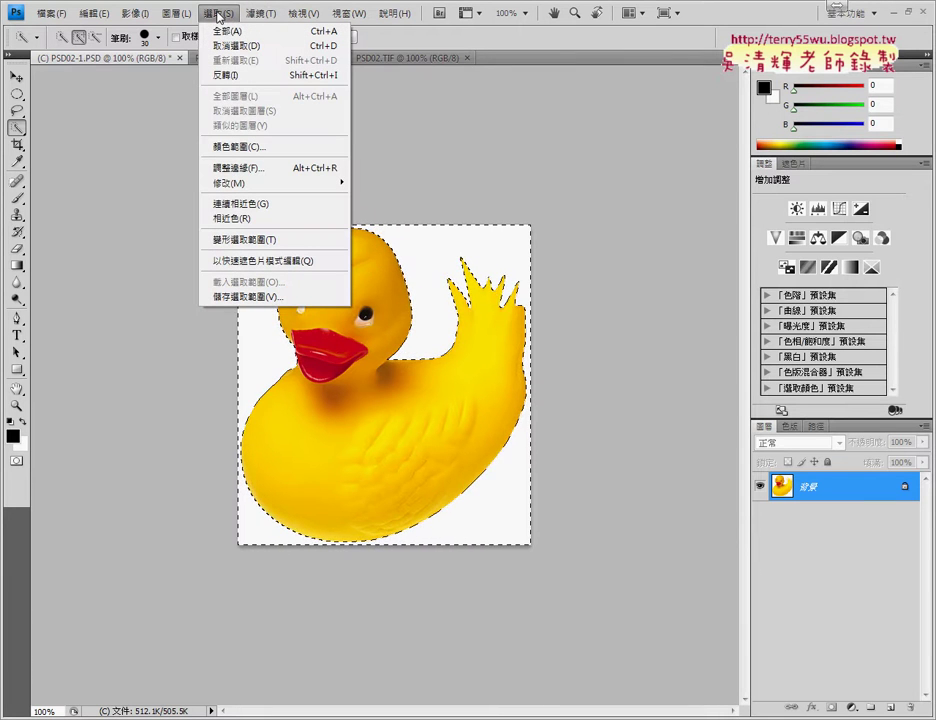
{"action": "left_click", "coordinate": [226, 75]}
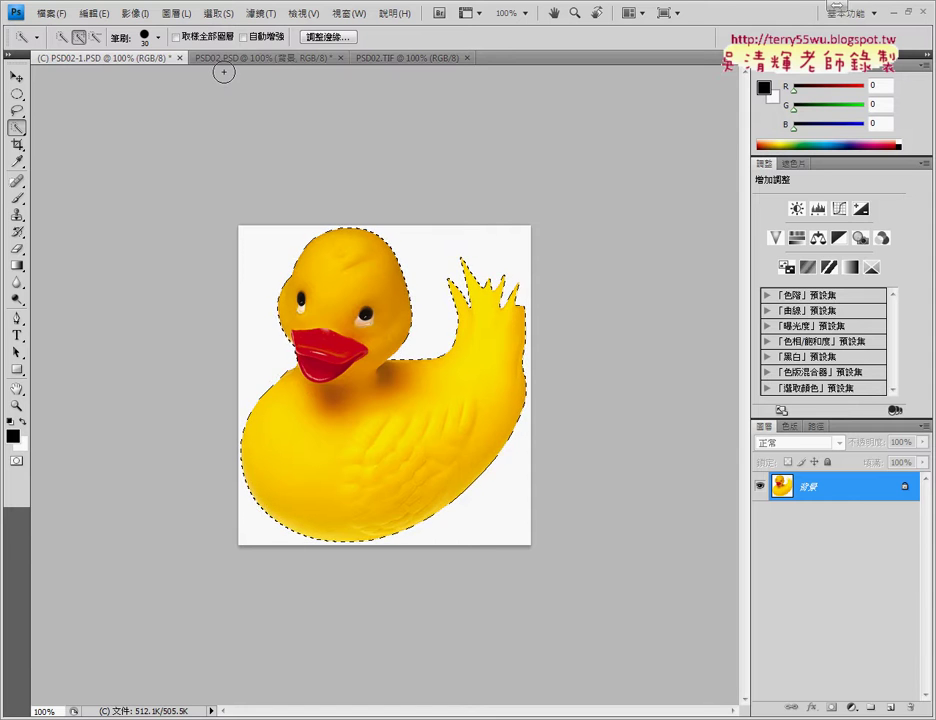
{"action": "left_click", "coordinate": [245, 58]}
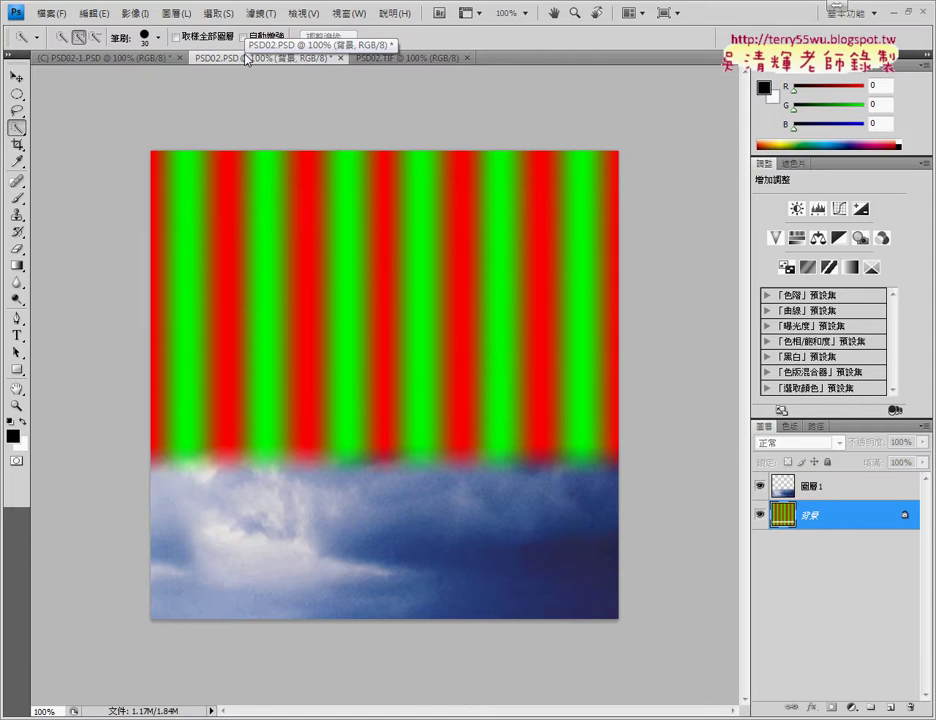
{"action": "key", "text": "ctrl+v"}
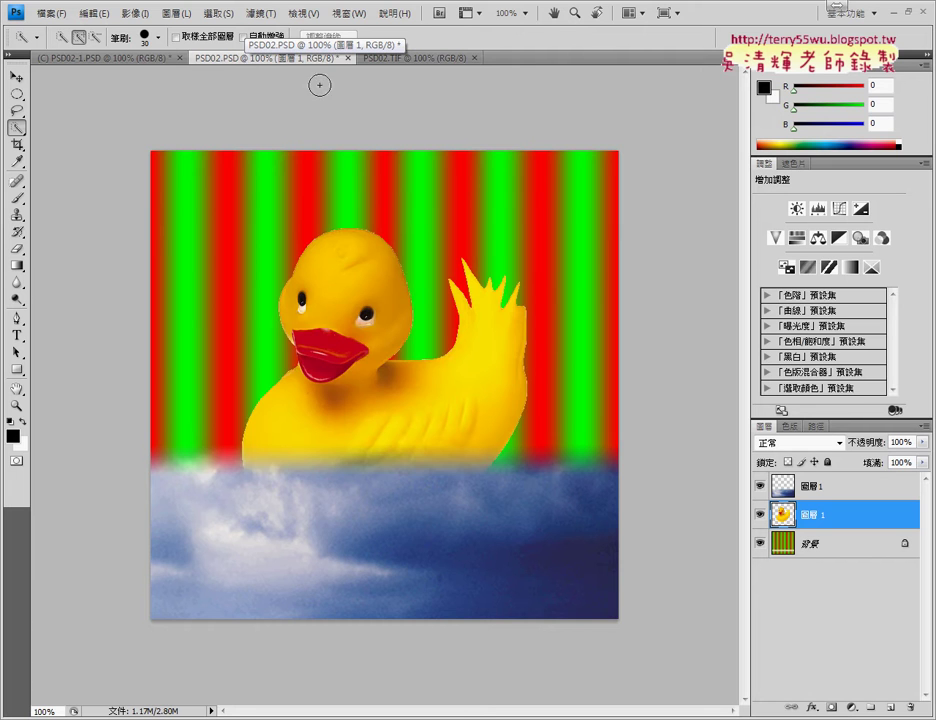
{"action": "left_click", "coordinate": [760, 487]}
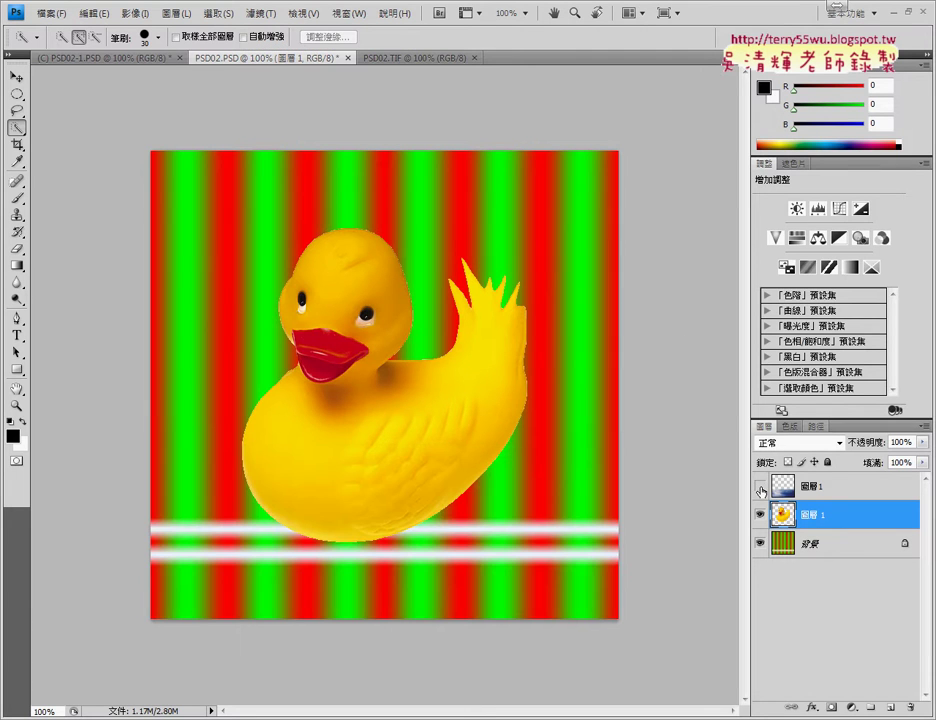
{"action": "left_click", "coordinate": [760, 487]}
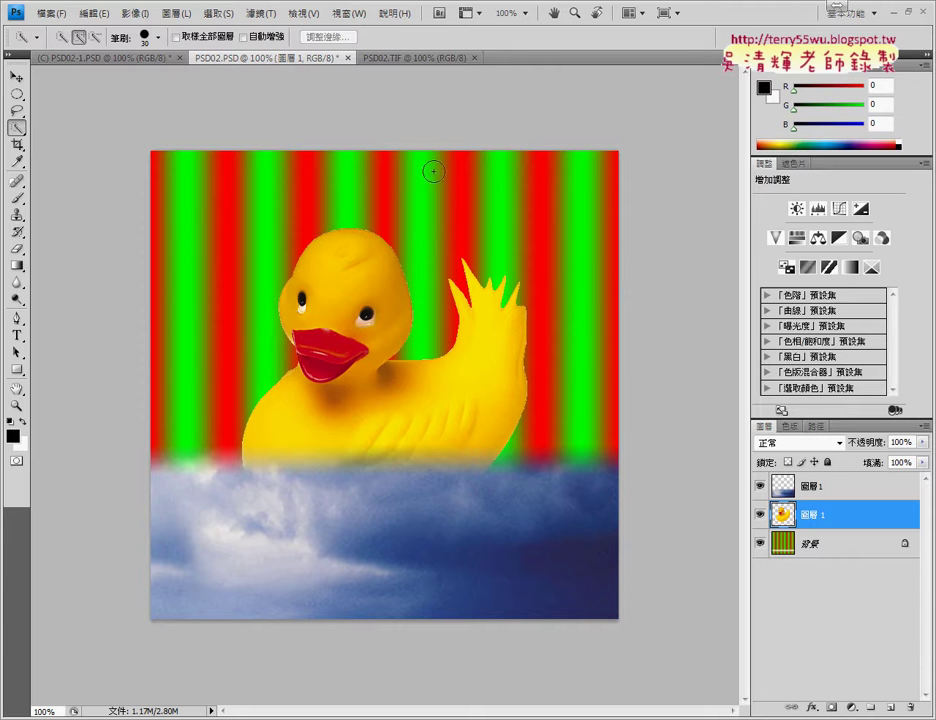
- Compare PSD02.PSD against the PSD02.TIF reference
{"action": "key", "text": "ctrl+Tab"}
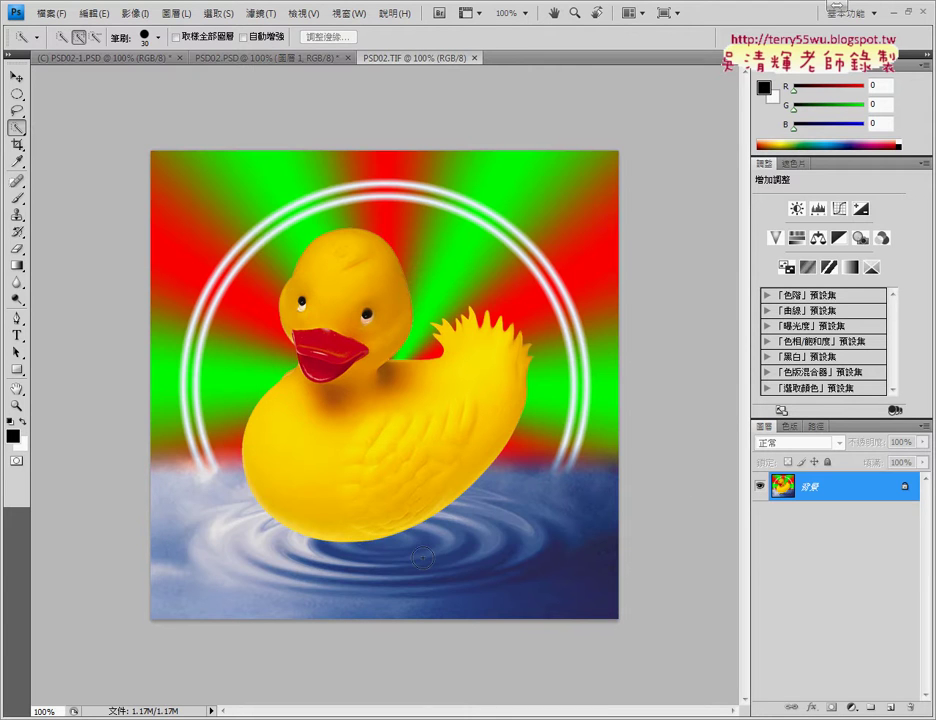
{"action": "left_click", "coordinate": [285, 58]}
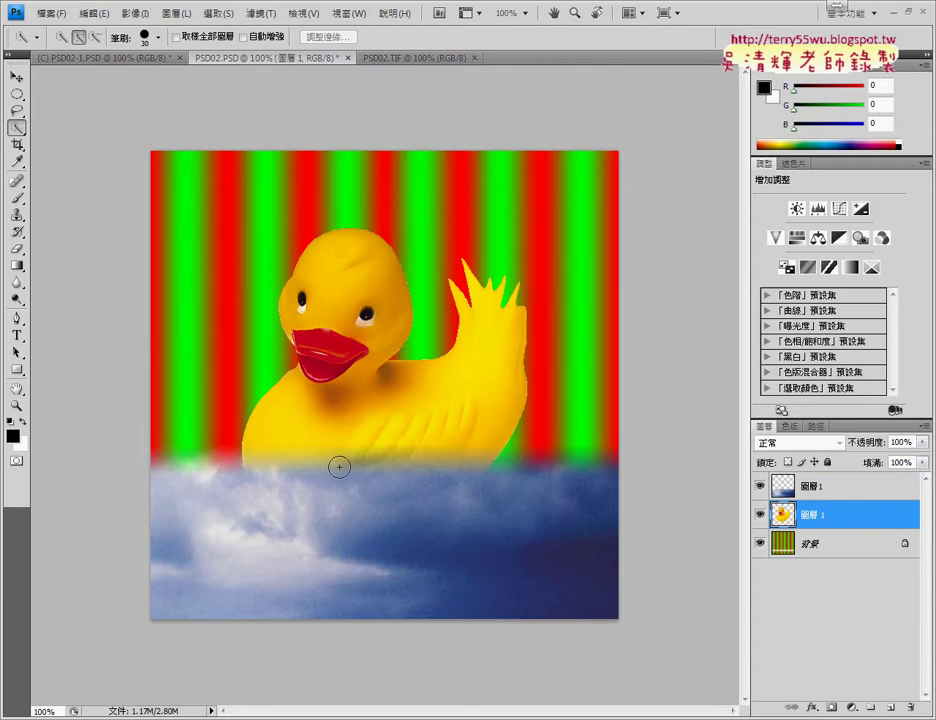
{"action": "left_click", "coordinate": [415, 60]}
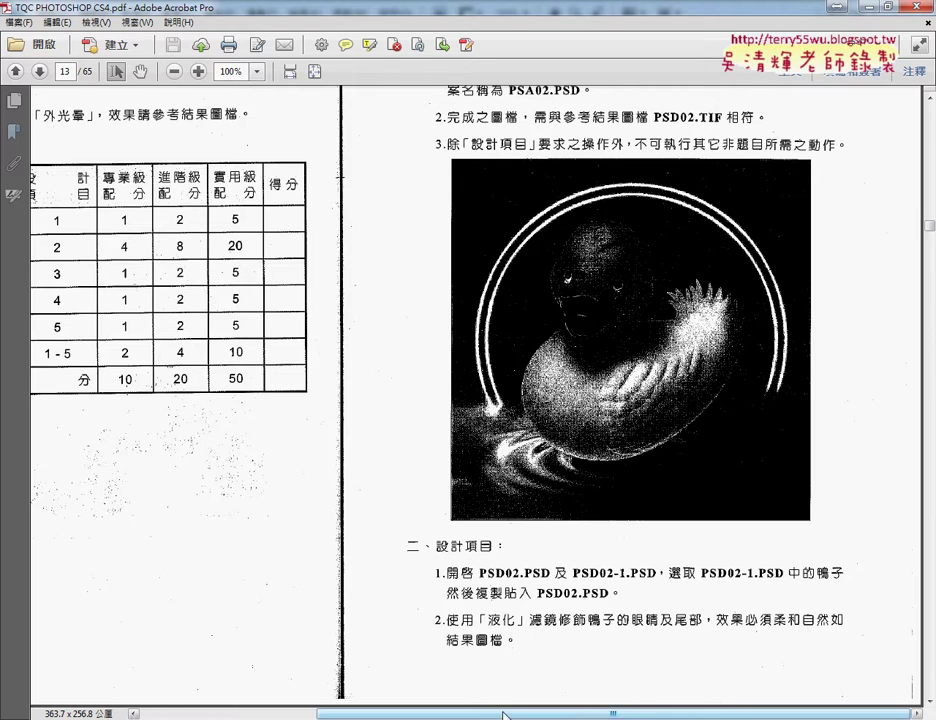
- Scroll the PDF guide through pages 13–15 and back to page 14
{"action": "scroll", "coordinate": [283, 537], "scroll_direction": "left", "scroll_amount": 5}
{"action": "scroll", "coordinate": [283, 537], "scroll_direction": "up", "scroll_amount": 2}
{"action": "scroll", "coordinate": [283, 537], "scroll_direction": "up", "scroll_amount": 3}
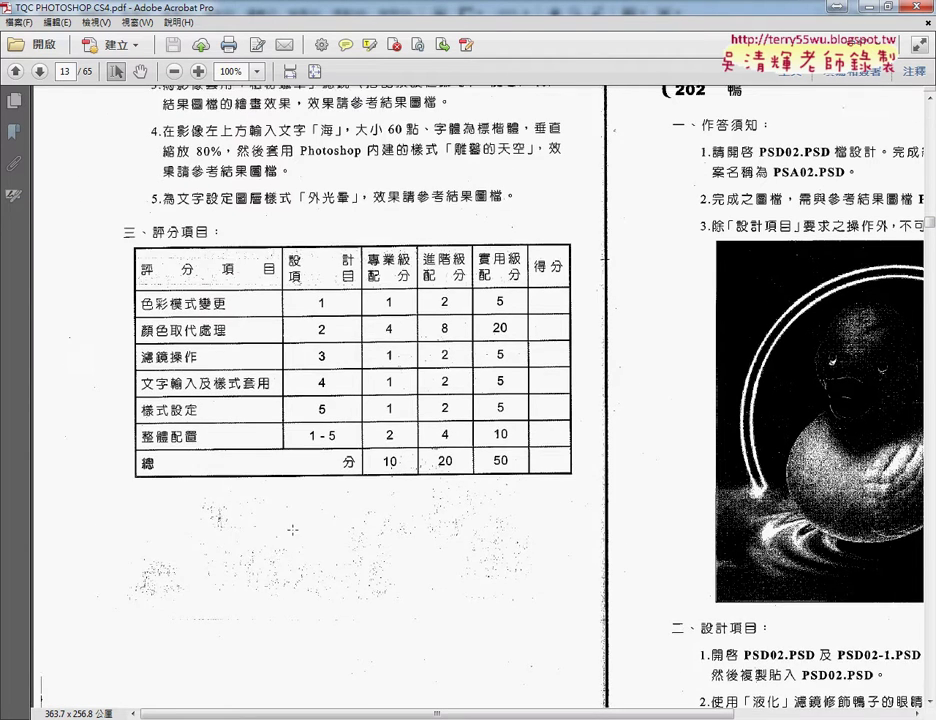
{"action": "scroll", "coordinate": [410, 206], "scroll_direction": "down", "scroll_amount": 1}
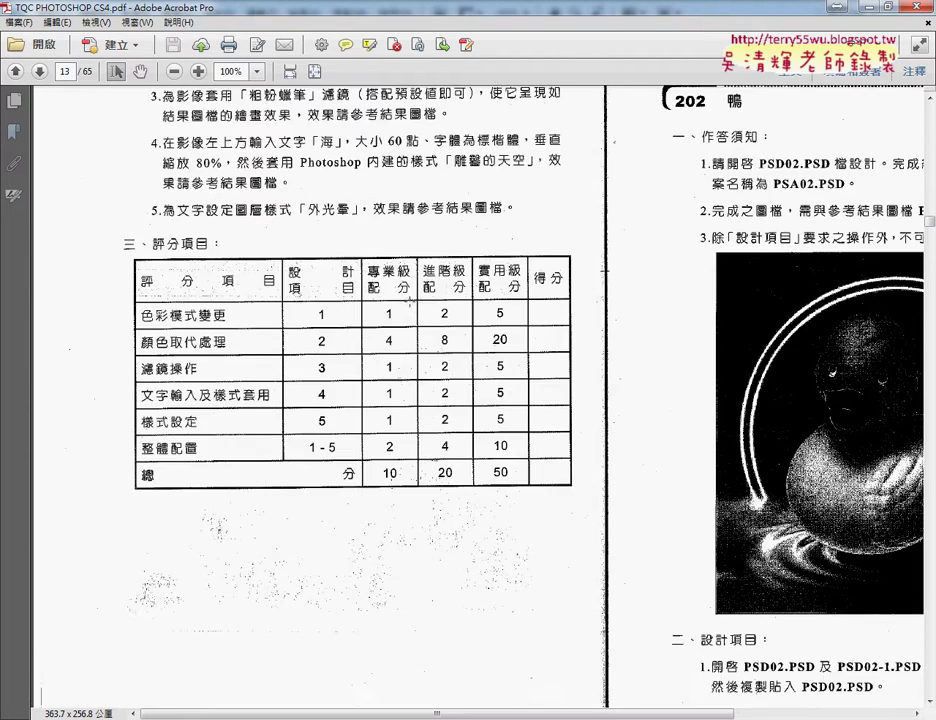
{"action": "scroll", "coordinate": [410, 206], "scroll_direction": "down", "scroll_amount": 10}
{"action": "scroll", "coordinate": [410, 250], "scroll_direction": "down", "scroll_amount": 5}
{"action": "scroll", "coordinate": [410, 298], "scroll_direction": "down", "scroll_amount": 3}
{"action": "scroll", "coordinate": [410, 298], "scroll_direction": "down", "scroll_amount": 10}
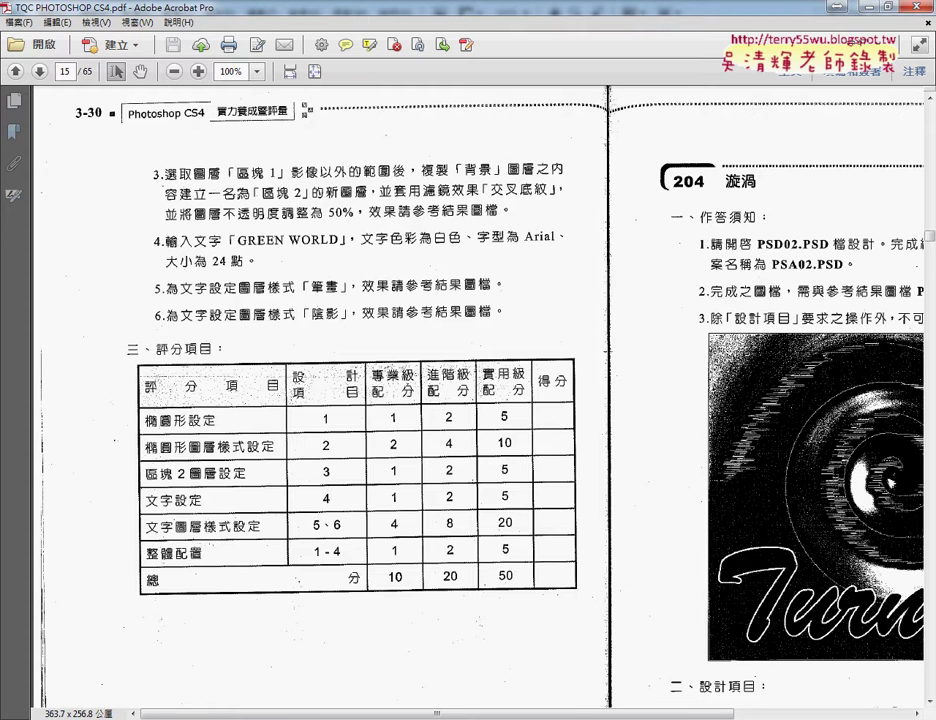
{"action": "scroll", "coordinate": [243, 214], "scroll_direction": "up", "scroll_amount": 10}
{"action": "scroll", "coordinate": [243, 214], "scroll_direction": "up", "scroll_amount": 1}
{"action": "scroll", "coordinate": [243, 214], "scroll_direction": "up", "scroll_amount": 2}
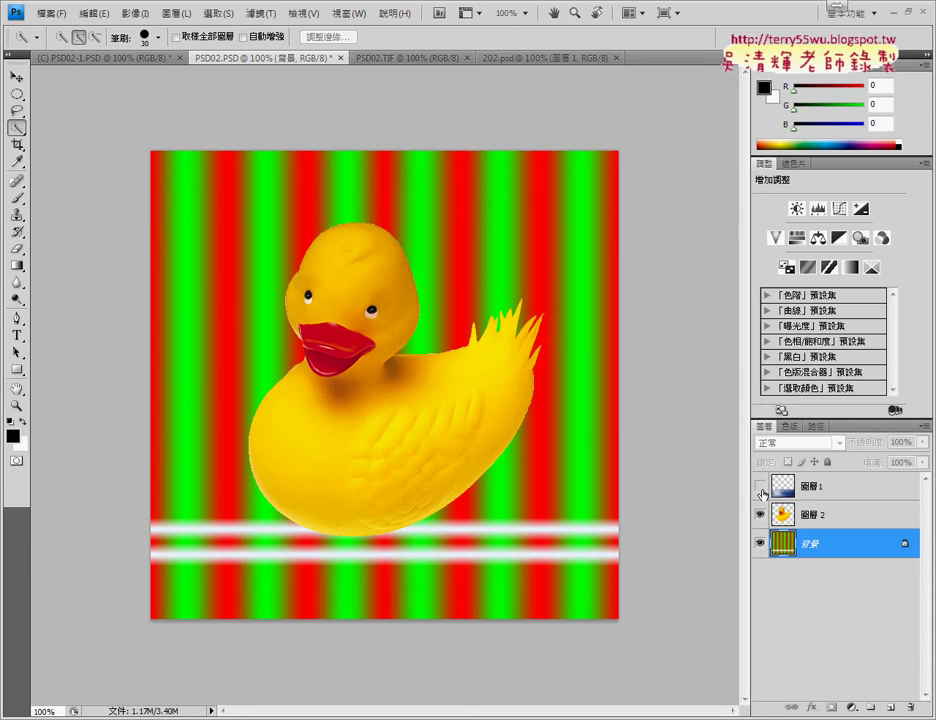
- Turn on visibility for the cloud layer 圖層 1 in the Layers panel
{"action": "left_click", "coordinate": [760, 486]}
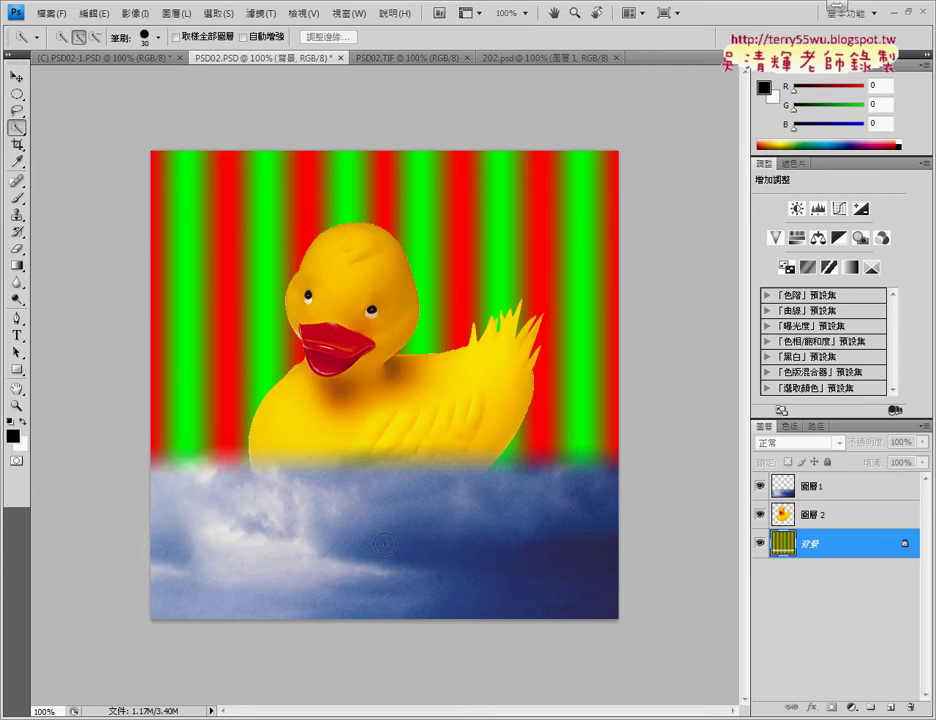
- Target cloud layer 圖層 1 for filtering, then check the task PDF in Acrobat Pro
{"action": "left_click", "coordinate": [855, 495]}
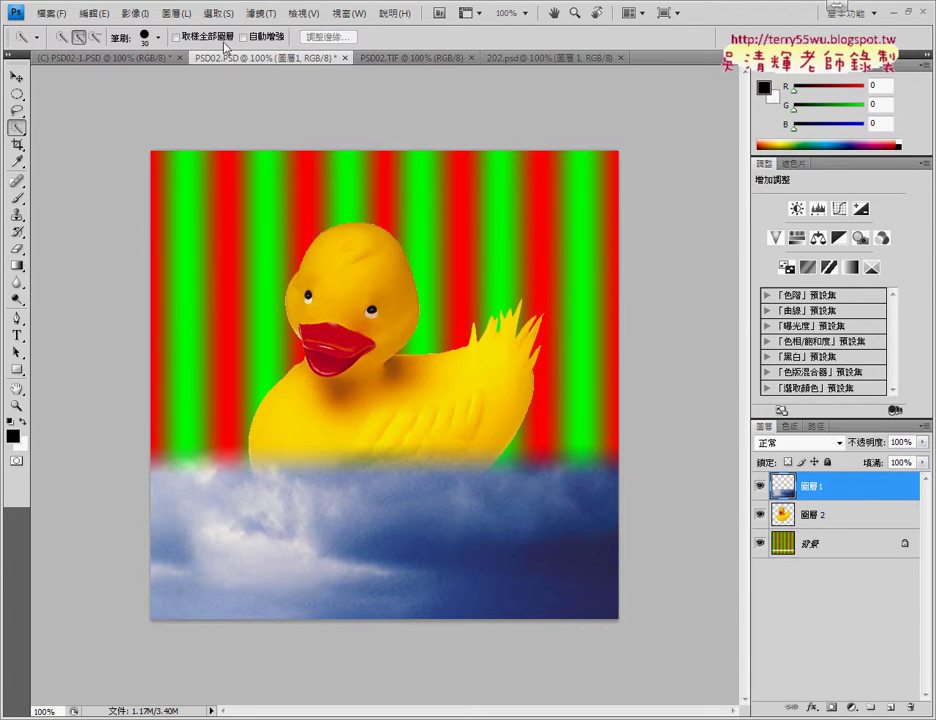
{"action": "left_click", "coordinate": [248, 15]}
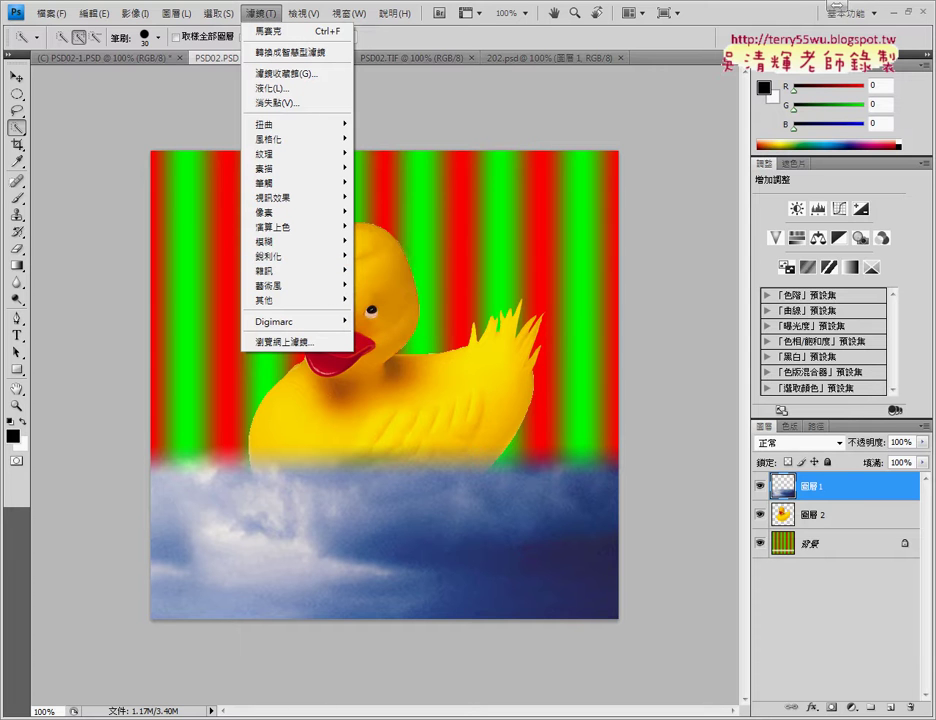
{"action": "key", "text": "alt+Tab"}
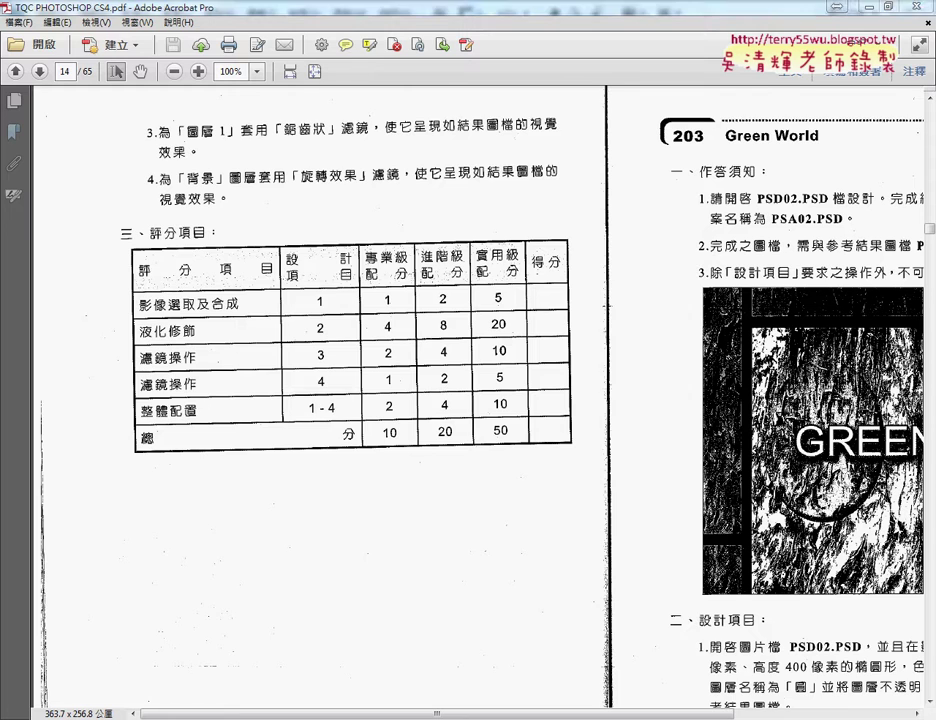
- Return to PSD02.PSD in Photoshop with the Filter menu open
{"action": "key", "text": "alt+Tab"}
{"action": "left_click", "coordinate": [254, 17]}
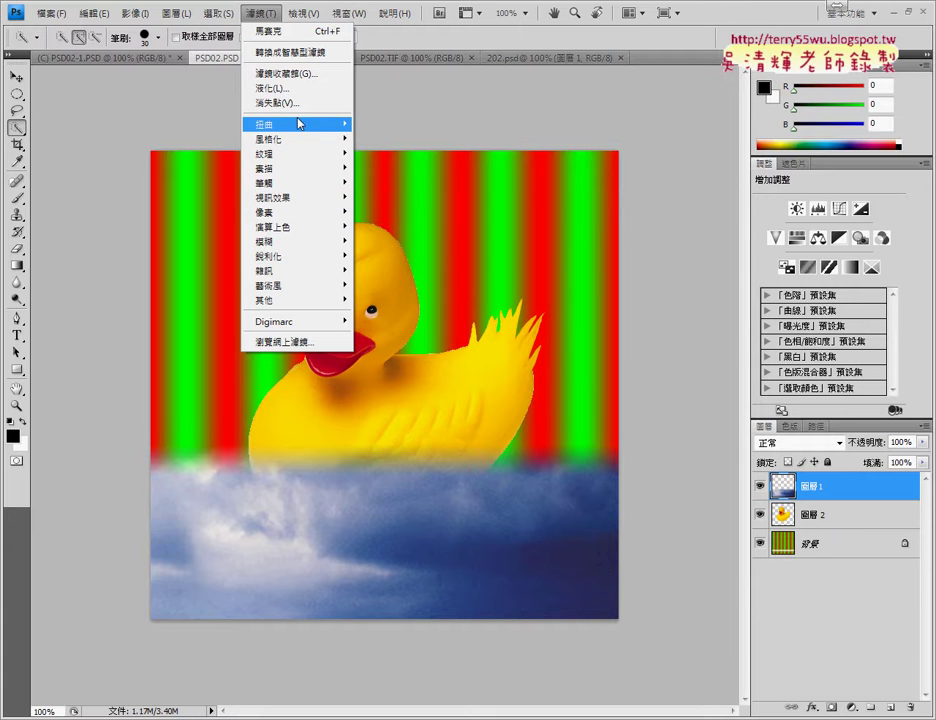
- Apply ZigZag to the cloud layer with amount 34, ridges 5, Pond Ripples style
{"action": "mouse_move", "coordinate": [265, 124]}
{"action": "left_click", "coordinate": [409, 270]}
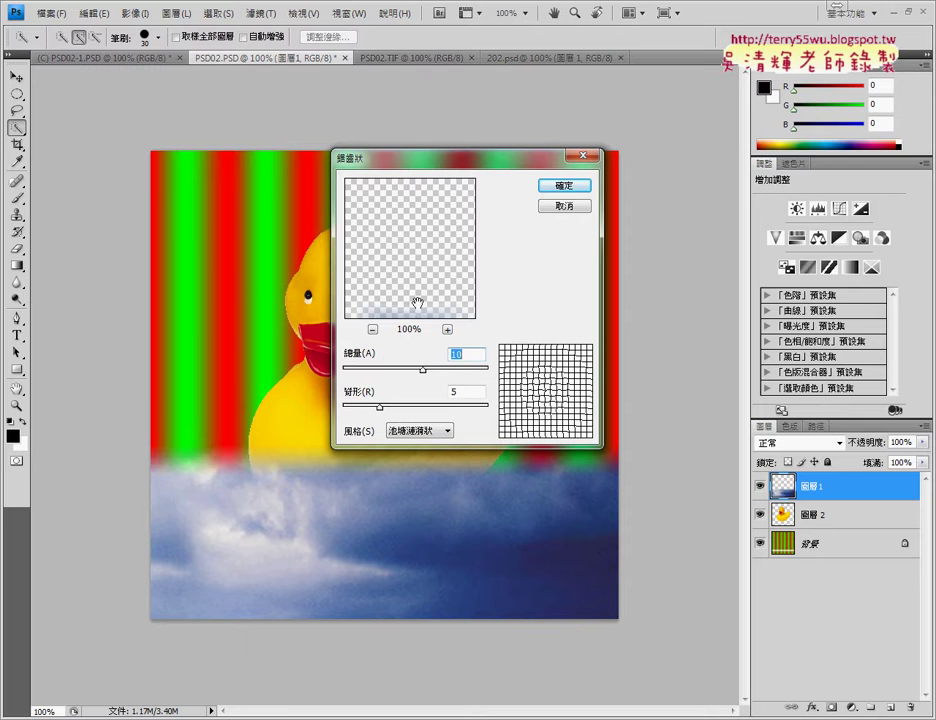
{"action": "mouse_move", "coordinate": [422, 369]}
{"action": "left_mouse_down"}
{"action": "mouse_move", "coordinate": [461, 370]}
{"action": "mouse_move", "coordinate": [416, 377]}
{"action": "mouse_move", "coordinate": [454, 378]}
{"action": "mouse_move", "coordinate": [442, 377]}
{"action": "left_mouse_up"}
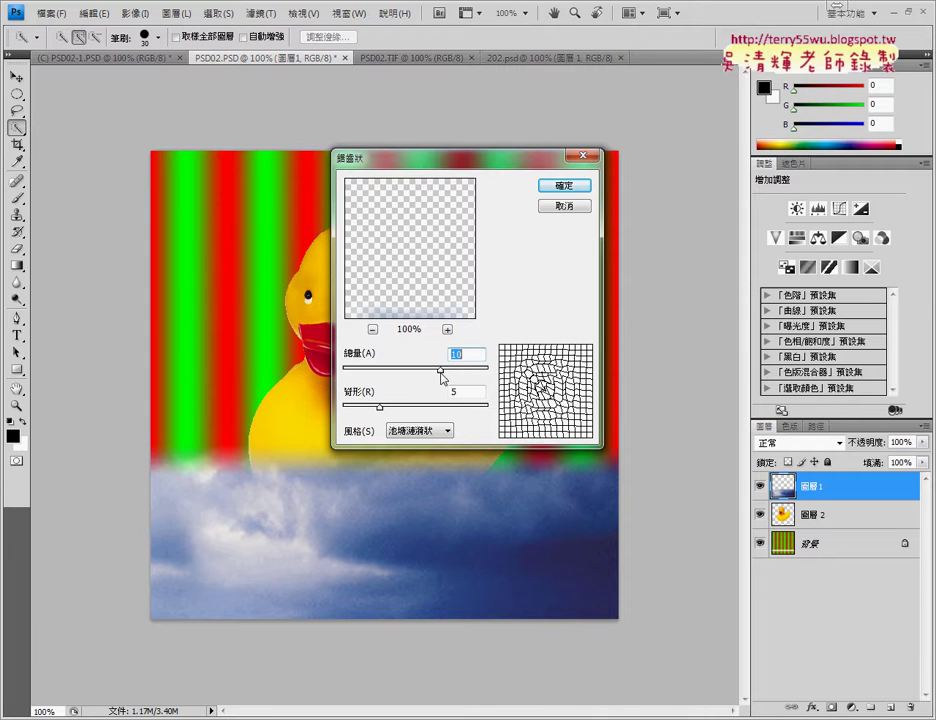
{"action": "left_click", "coordinate": [443, 431]}
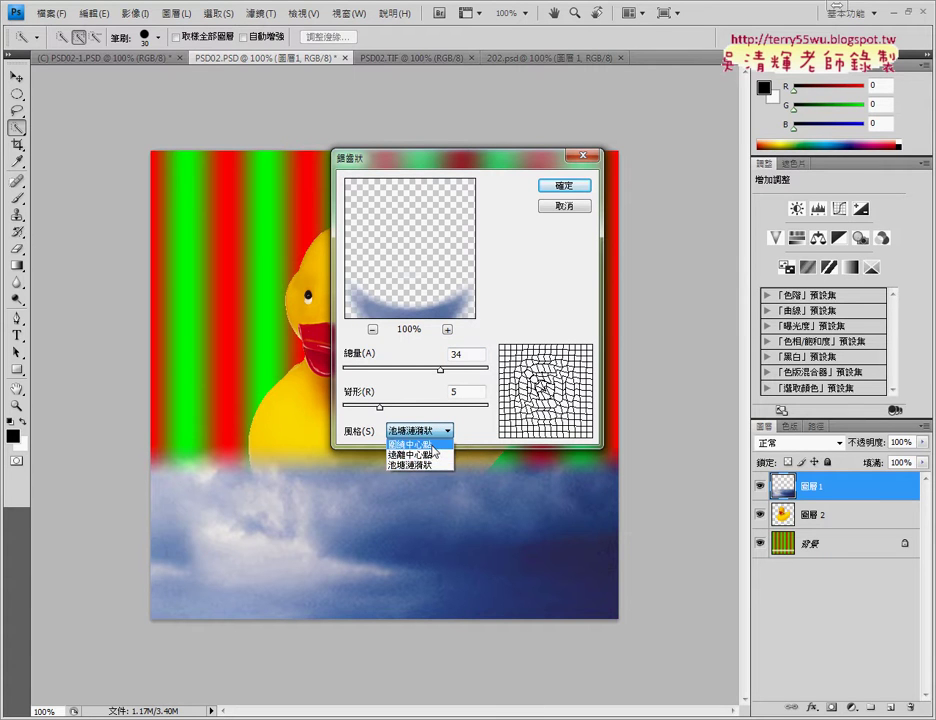
{"action": "left_click", "coordinate": [433, 445]}
{"action": "left_click", "coordinate": [446, 431]}
{"action": "left_click", "coordinate": [435, 455]}
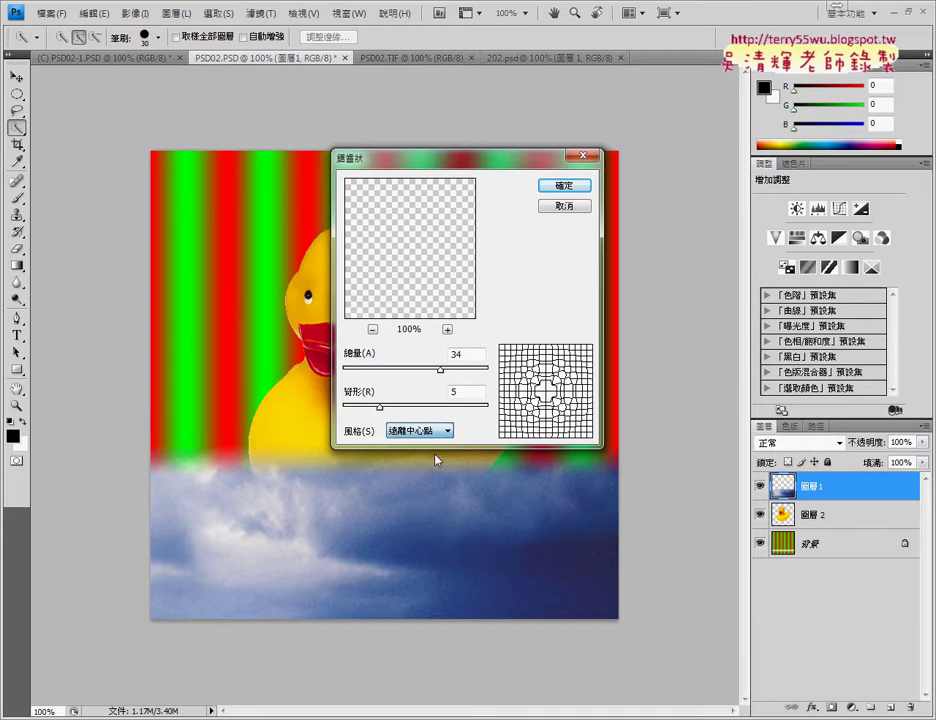
{"action": "left_click", "coordinate": [440, 431]}
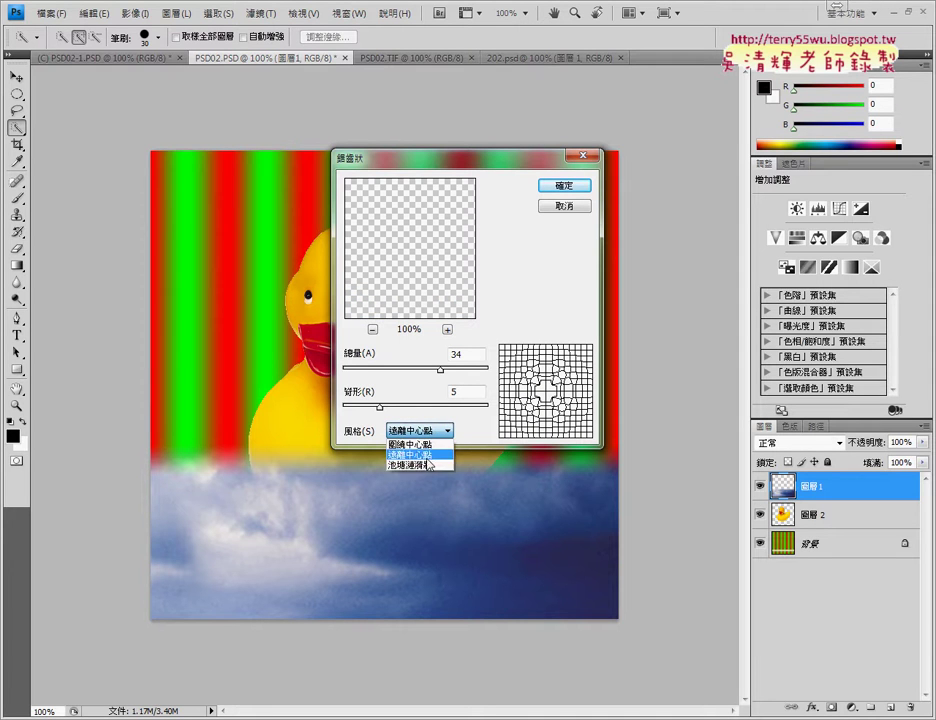
{"action": "left_click", "coordinate": [427, 466]}
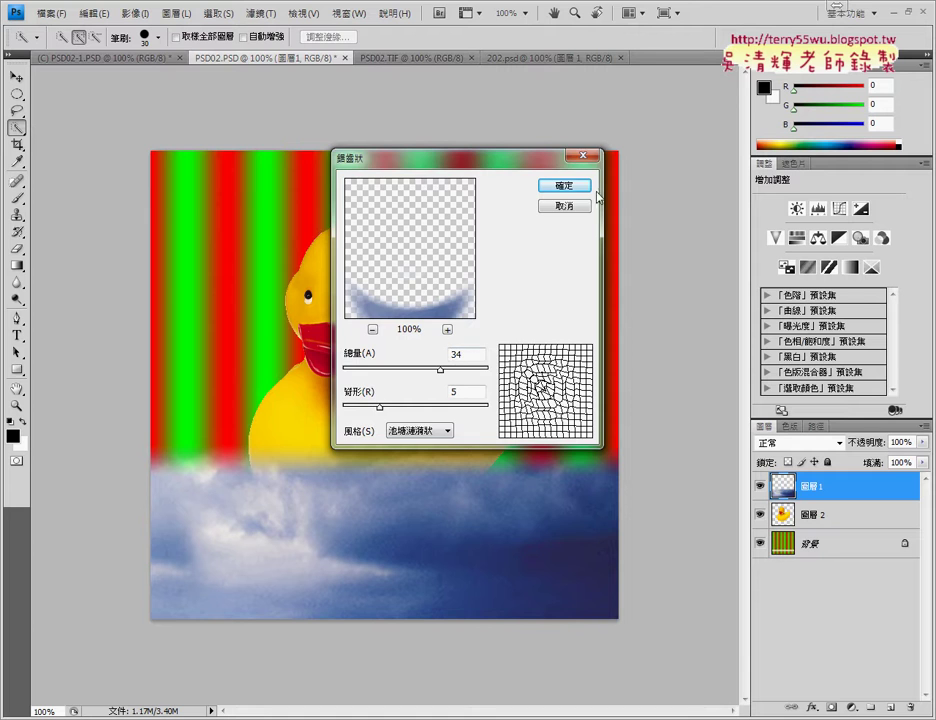
{"action": "left_click", "coordinate": [565, 186]}
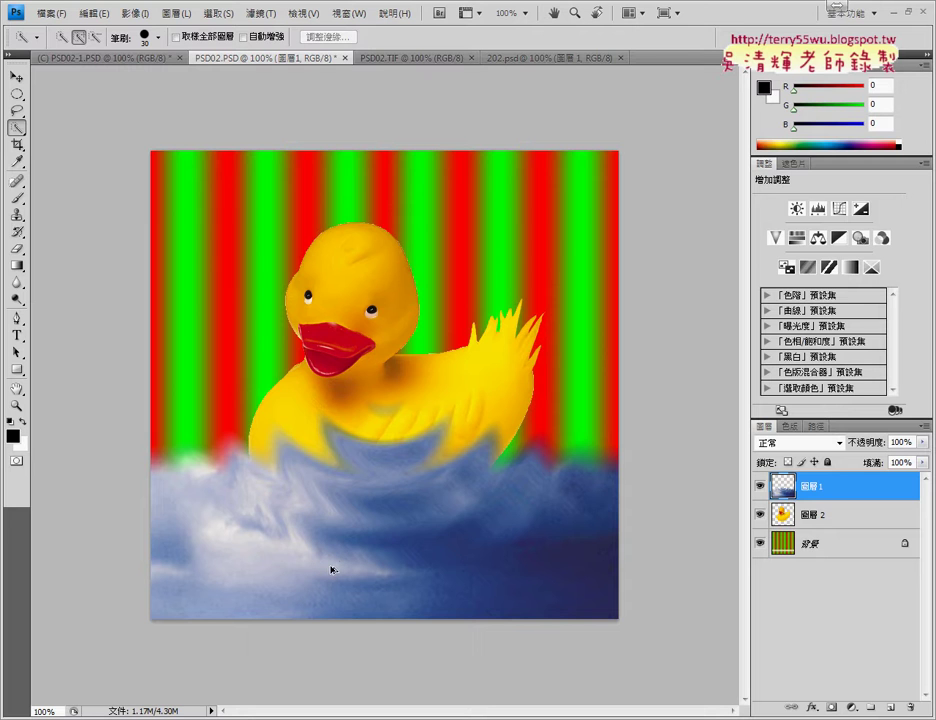
- Undo the ripple, rectangle-select the lower cloud area, and view the PSD02.TIF reference
{"action": "key", "text": "ctrl+z"}
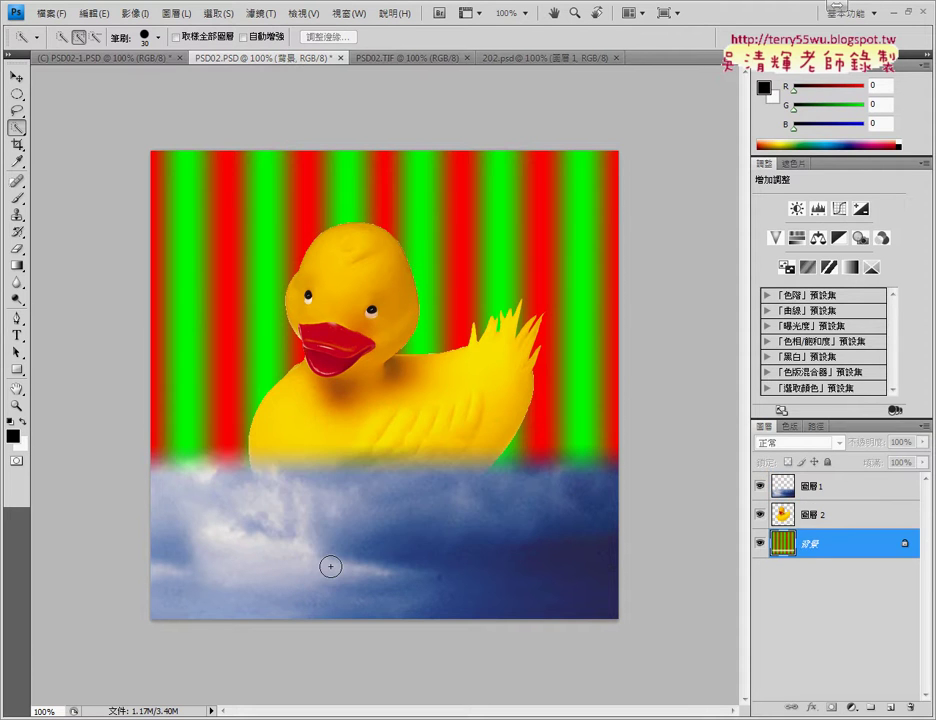
{"action": "left_click", "coordinate": [22, 96]}
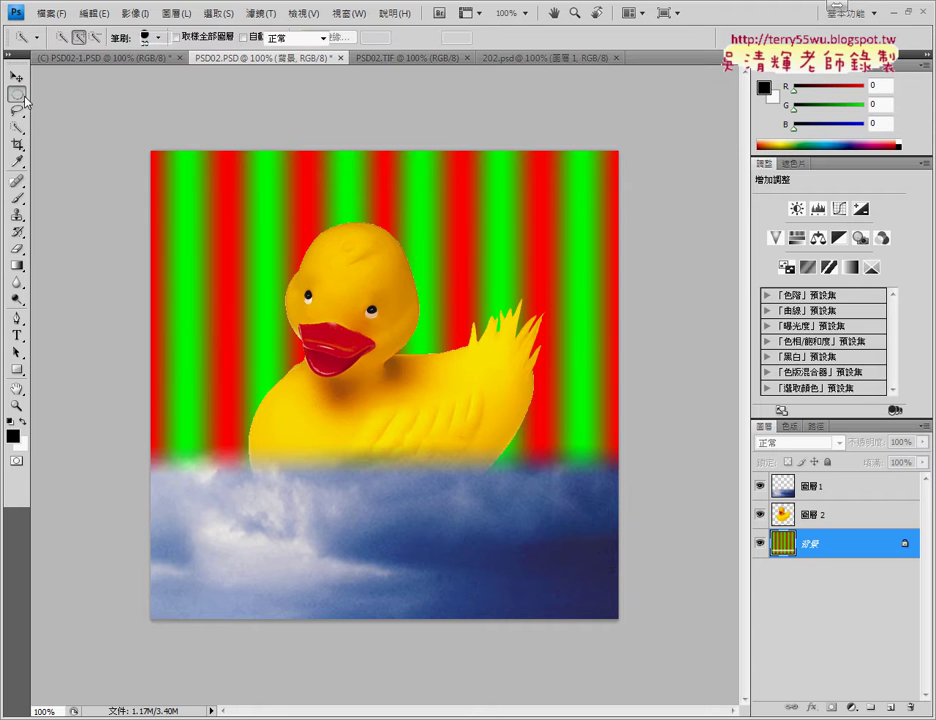
{"action": "left_click", "coordinate": [24, 97]}
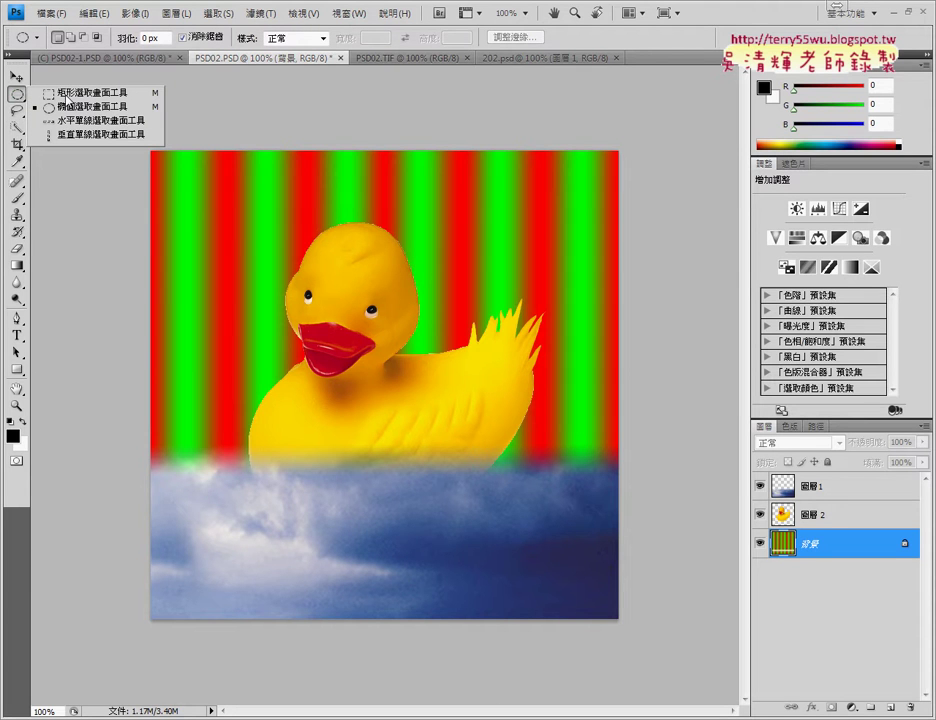
{"action": "left_click", "coordinate": [85, 92]}
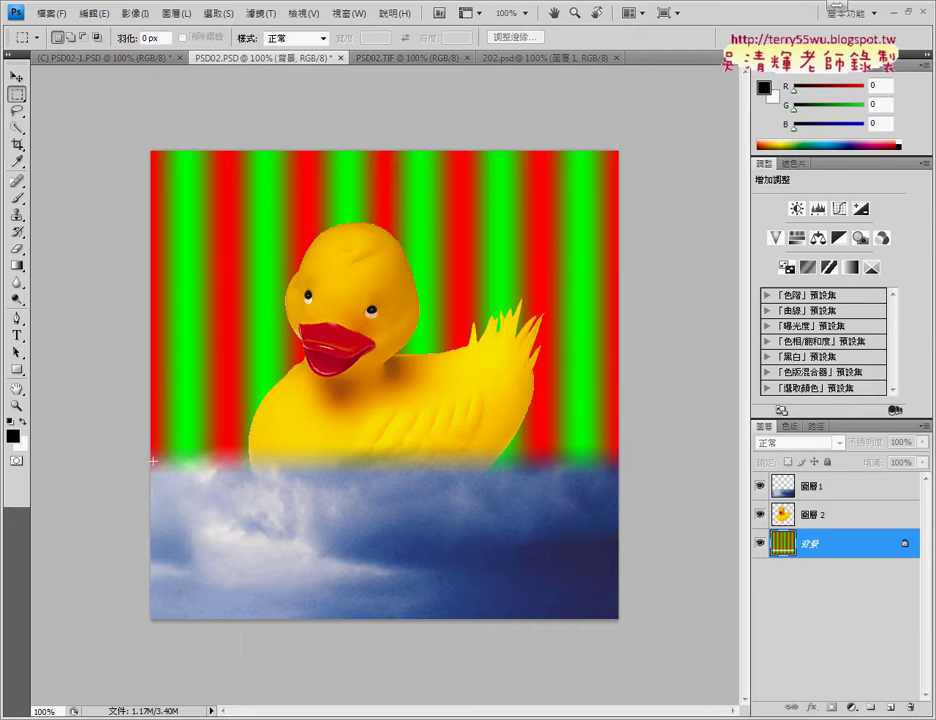
{"action": "left_click_drag", "start_coordinate": [150, 459], "coordinate": [627, 620]}
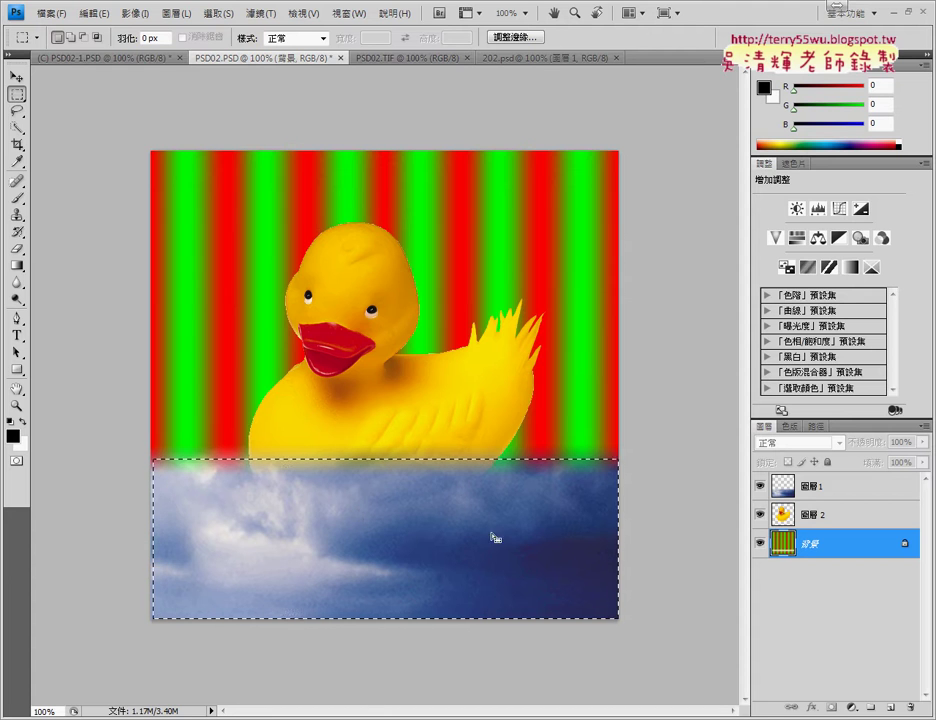
{"action": "left_click", "coordinate": [410, 58]}
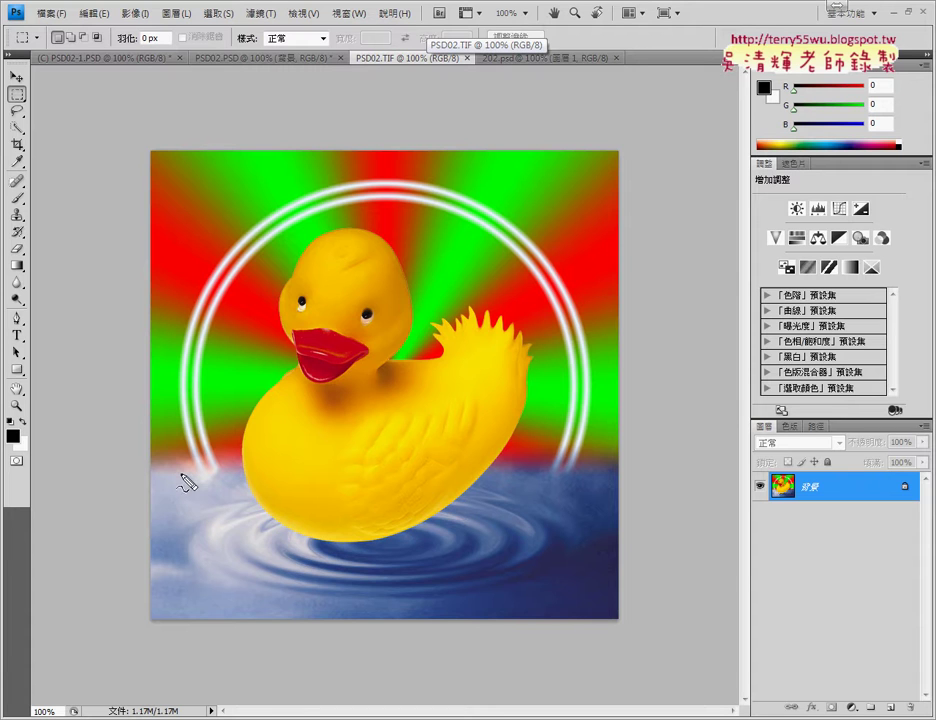
- Back in PSD02.PSD, move duck layer 圖層 2 above cloud layer 圖層 1
{"action": "left_click_drag", "start_coordinate": [379, 537], "coordinate": [392, 543]}
{"action": "left_click_drag", "start_coordinate": [153, 467], "coordinate": [152, 618]}
{"action": "mouse_move", "coordinate": [175, 463]}
{"action": "left_mouse_down"}
{"action": "mouse_move", "coordinate": [437, 488]}
{"action": "mouse_move", "coordinate": [603, 483]}
{"action": "mouse_move", "coordinate": [533, 620]}
{"action": "mouse_move", "coordinate": [117, 615]}
{"action": "left_mouse_up"}
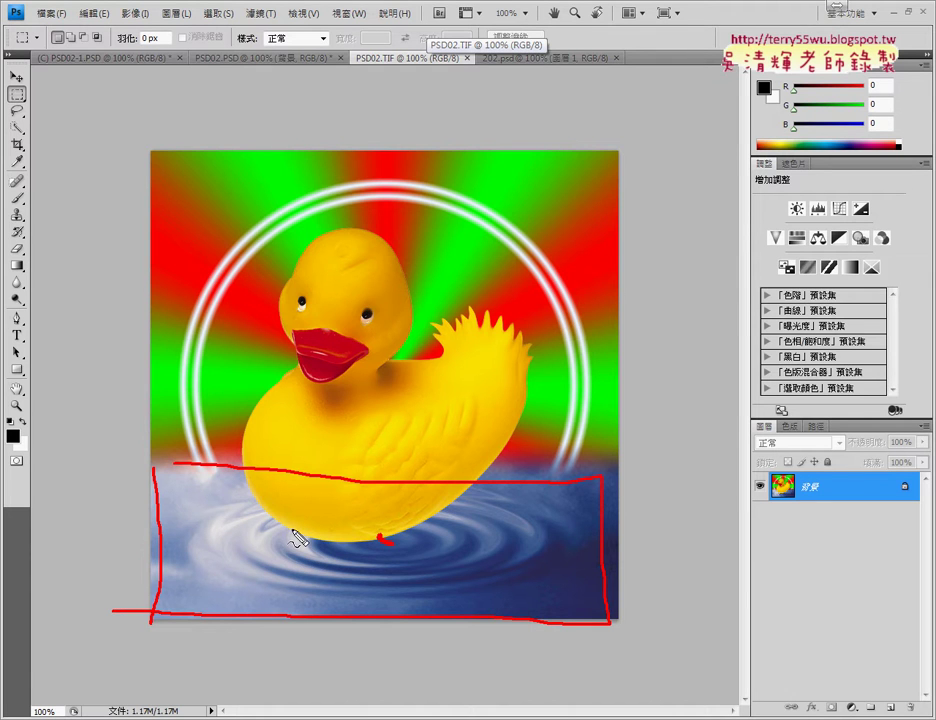
{"action": "key", "text": "Escape"}
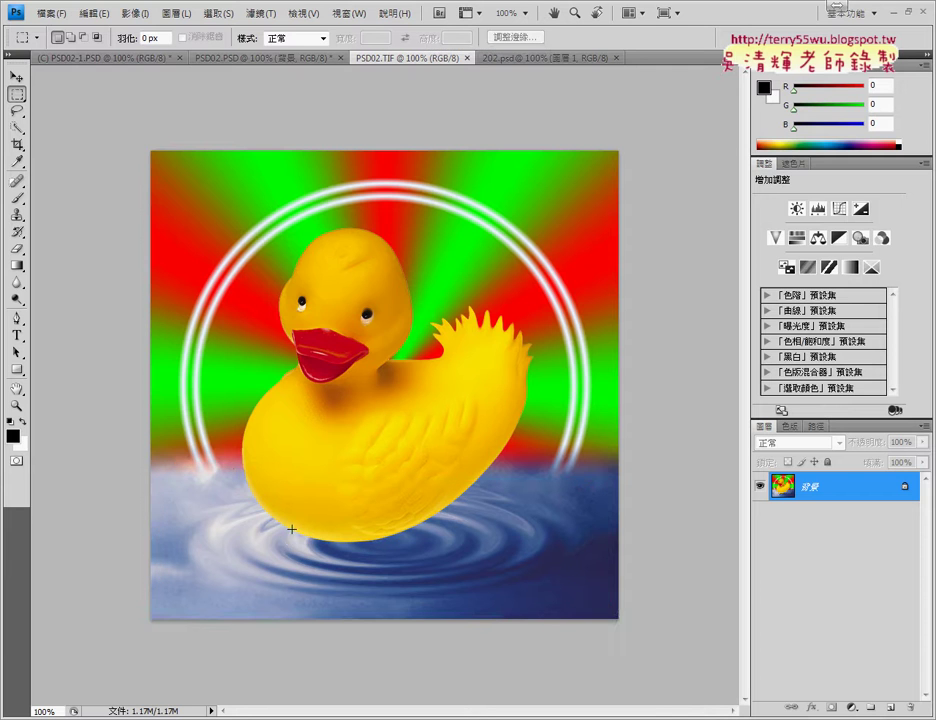
{"action": "left_click", "coordinate": [270, 58]}
{"action": "left_click_drag", "start_coordinate": [845, 519], "coordinate": [827, 483]}
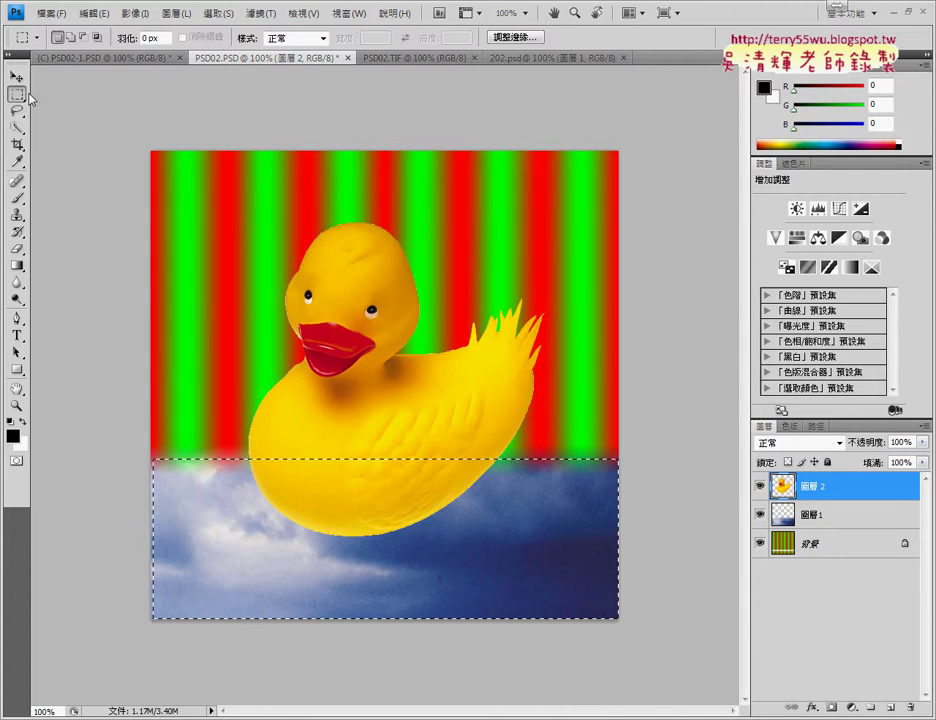
- Cancel ZigZag on the duck, then rectangle-select the lower clouds on 圖層 1
{"action": "left_click_drag", "start_coordinate": [17, 93], "coordinate": [95, 103]}
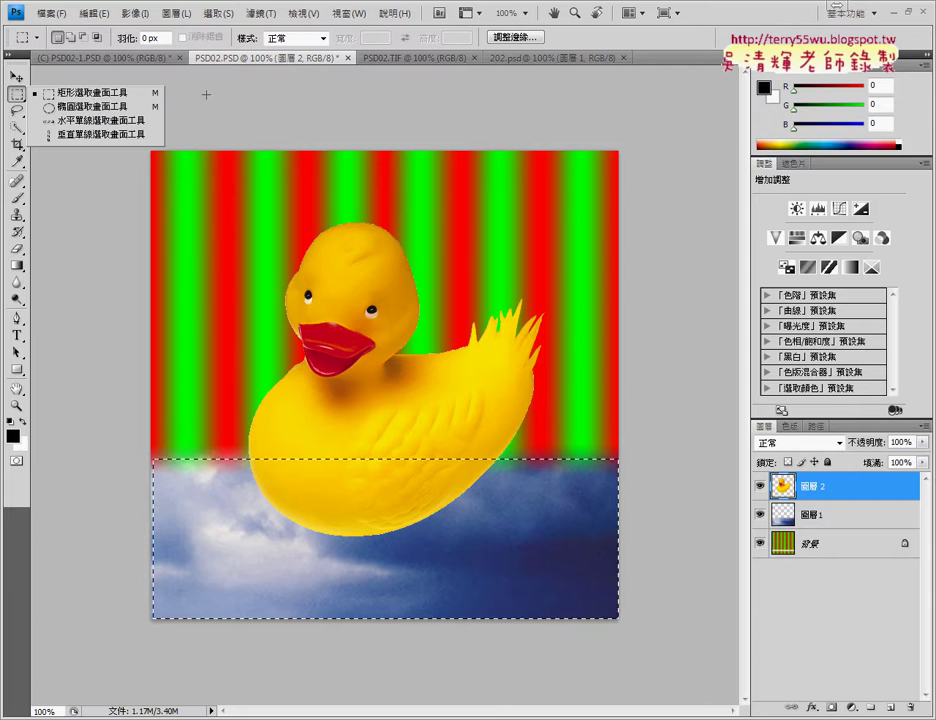
{"action": "left_click", "coordinate": [240, 148]}
{"action": "left_click", "coordinate": [260, 13]}
{"action": "mouse_move", "coordinate": [295, 124]}
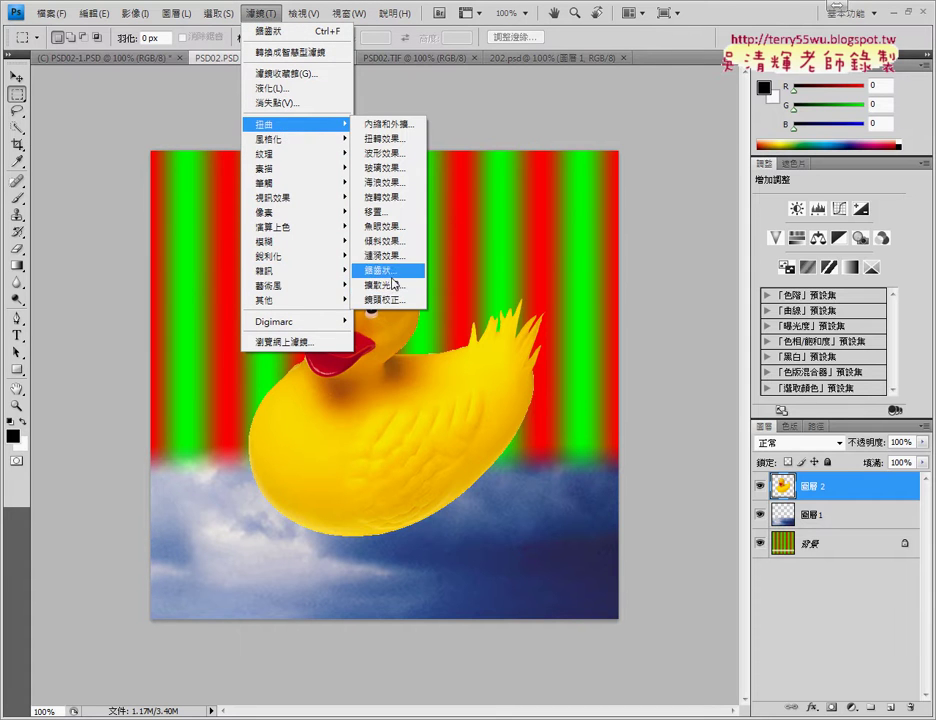
{"action": "left_click", "coordinate": [380, 270]}
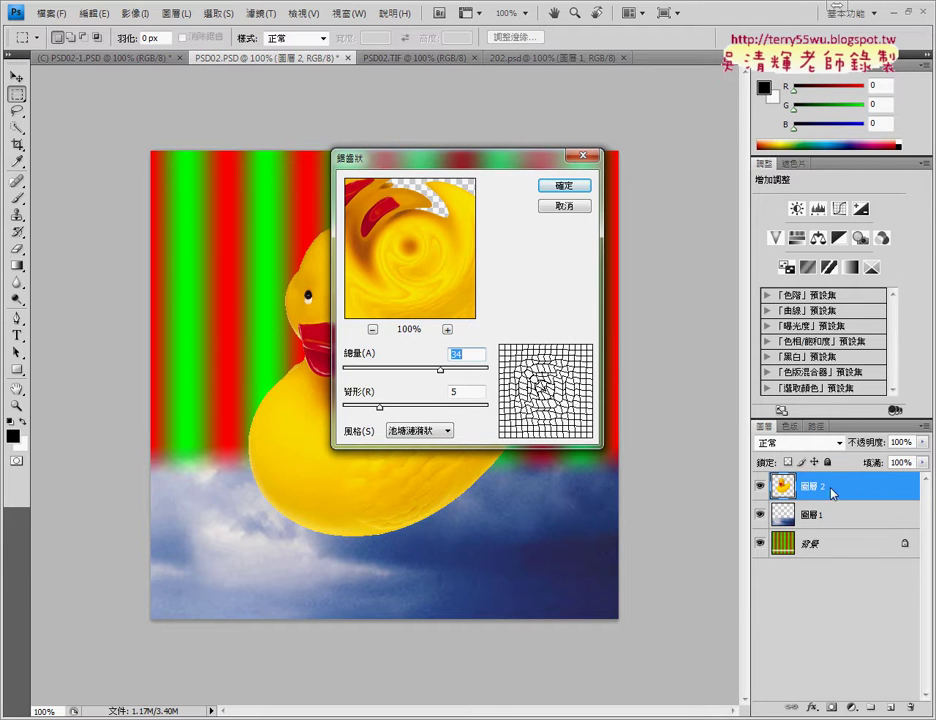
{"action": "left_click", "coordinate": [564, 205]}
{"action": "left_click", "coordinate": [840, 520]}
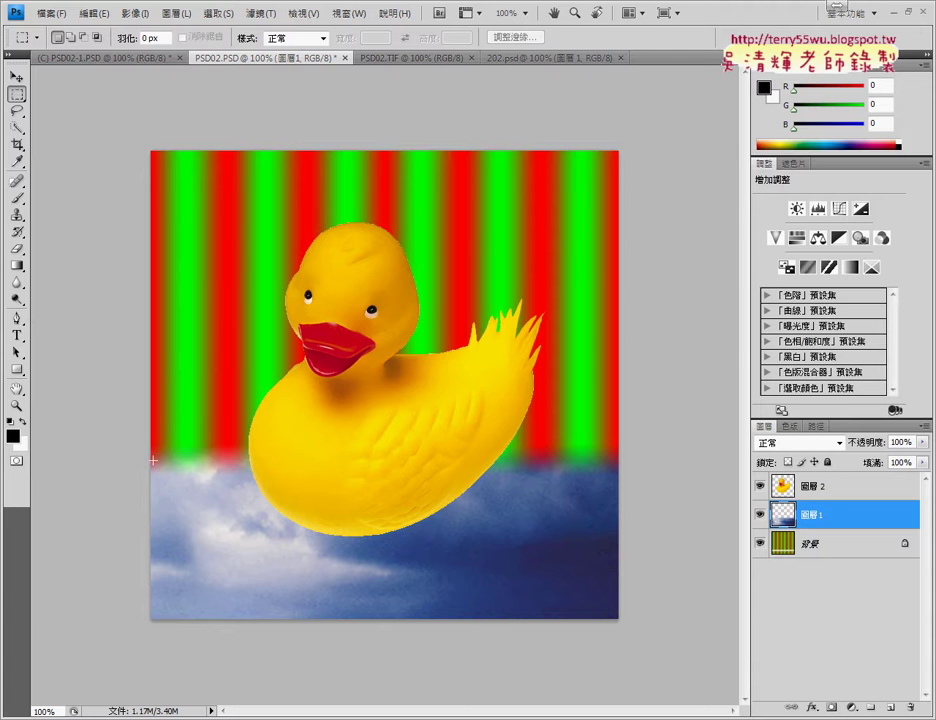
{"action": "left_click_drag", "start_coordinate": [422, 537], "coordinate": [624, 618]}
- Hide the duck and ZigZag the selected water: amount 90, ridges 7, Pond Ripples
{"action": "left_click", "coordinate": [766, 487]}
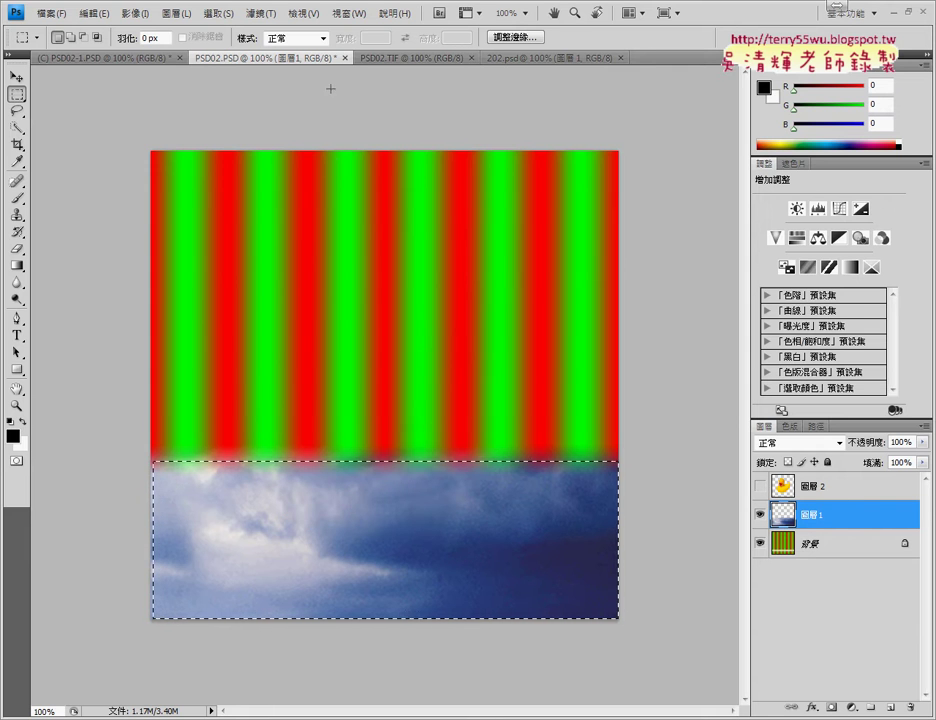
{"action": "left_click", "coordinate": [256, 14]}
{"action": "mouse_move", "coordinate": [268, 124]}
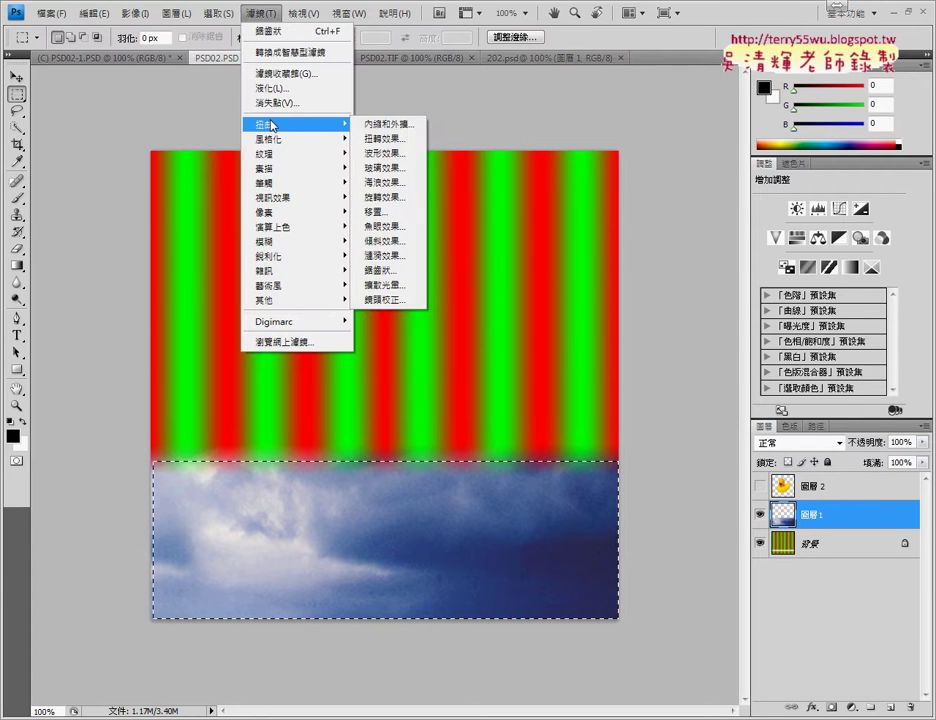
{"action": "left_click", "coordinate": [391, 271]}
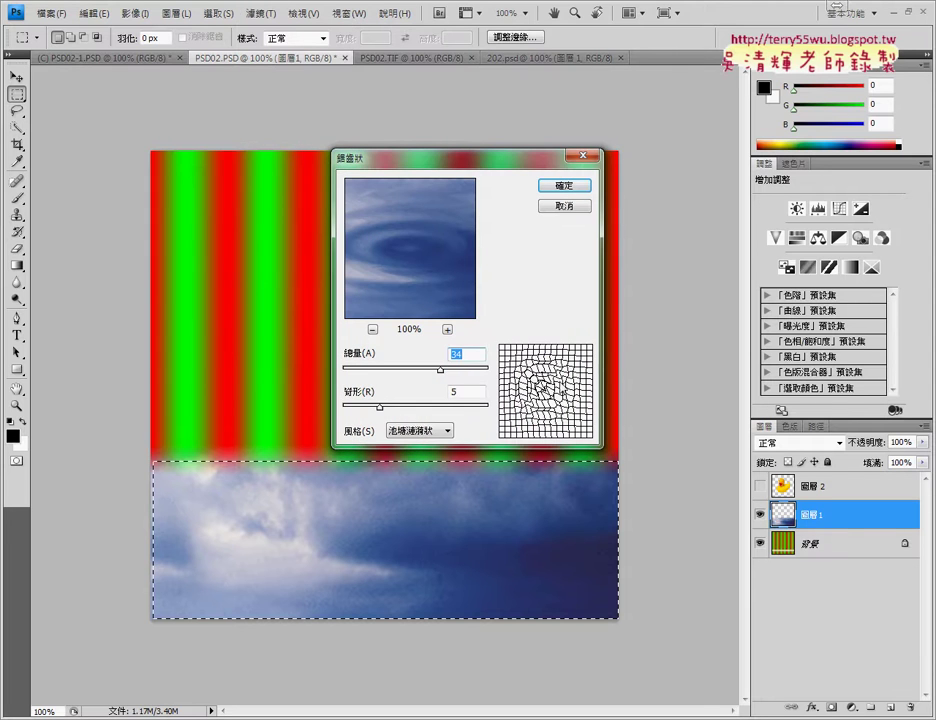
{"action": "left_click", "coordinate": [420, 431]}
{"action": "left_click", "coordinate": [420, 432]}
{"action": "left_click_drag", "start_coordinate": [446, 158], "coordinate": [571, 125]}
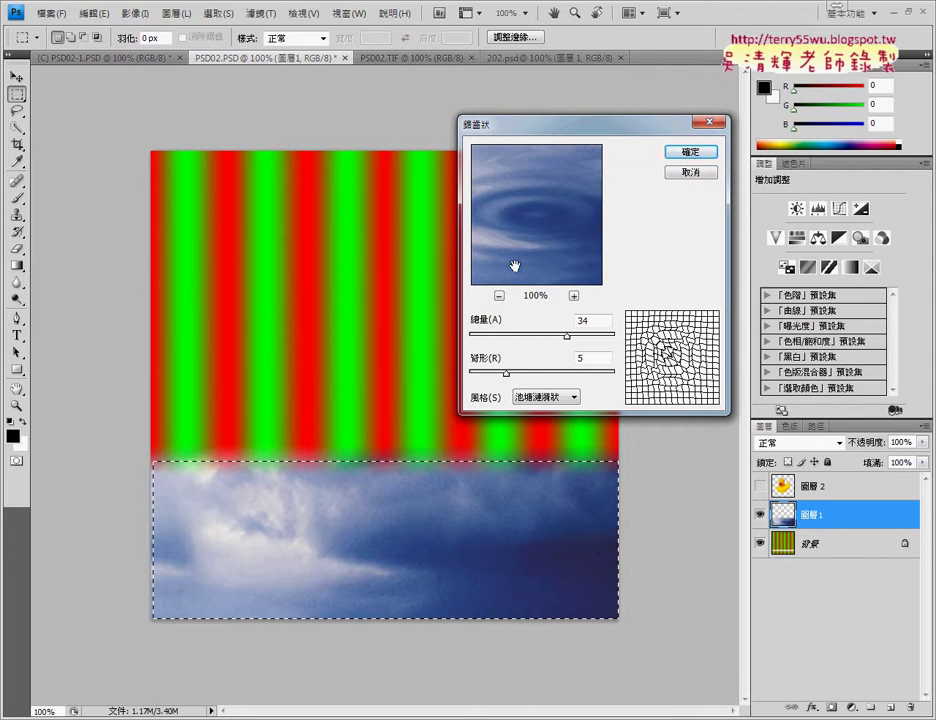
{"action": "left_click_drag", "start_coordinate": [569, 341], "coordinate": [608, 343]}
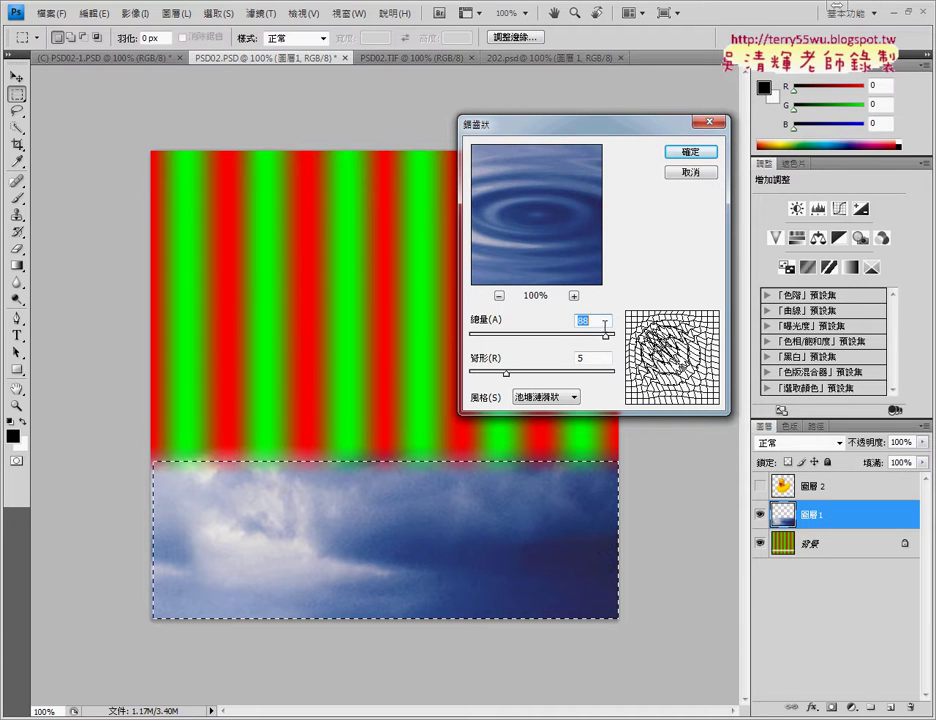
{"action": "type", "text": "90"}
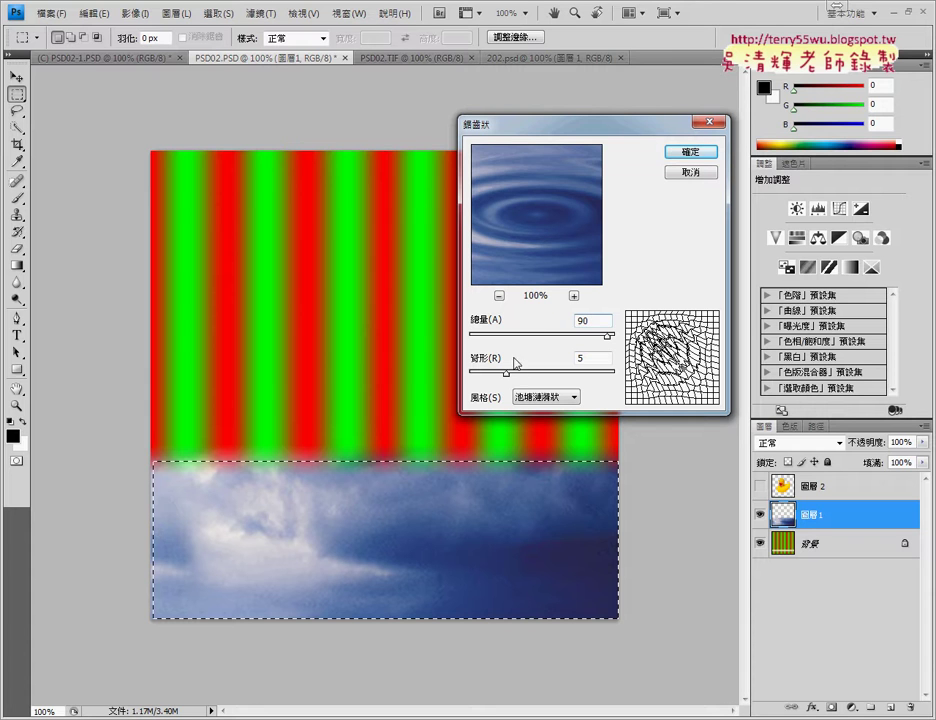
{"action": "mouse_move", "coordinate": [507, 377]}
{"action": "left_mouse_down"}
{"action": "mouse_move", "coordinate": [536, 380]}
{"action": "mouse_move", "coordinate": [521, 377]}
{"action": "left_mouse_up"}
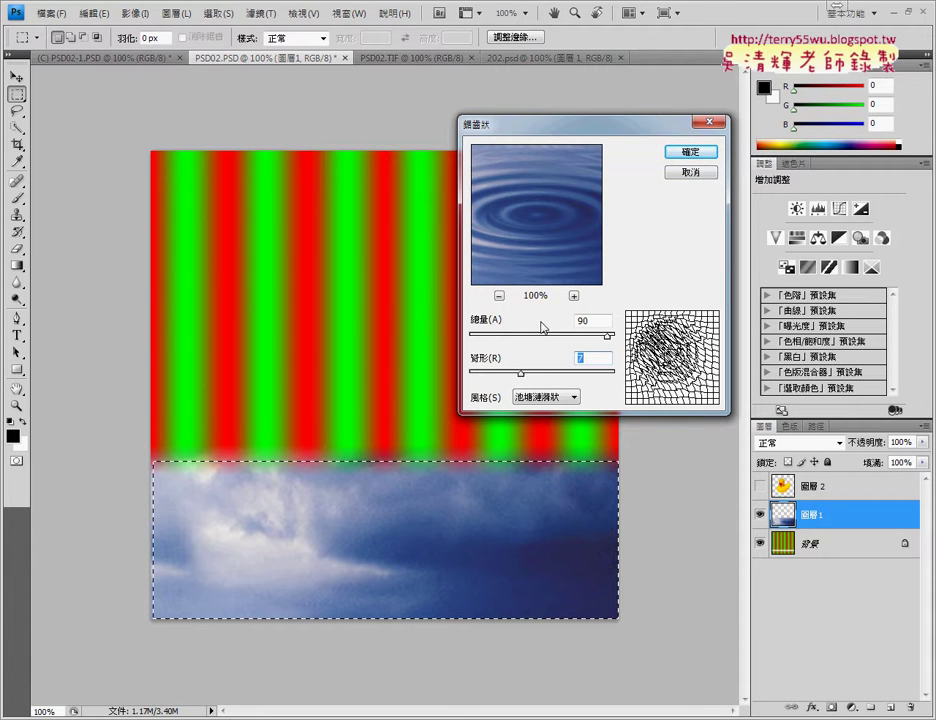
{"action": "left_click", "coordinate": [691, 152]}
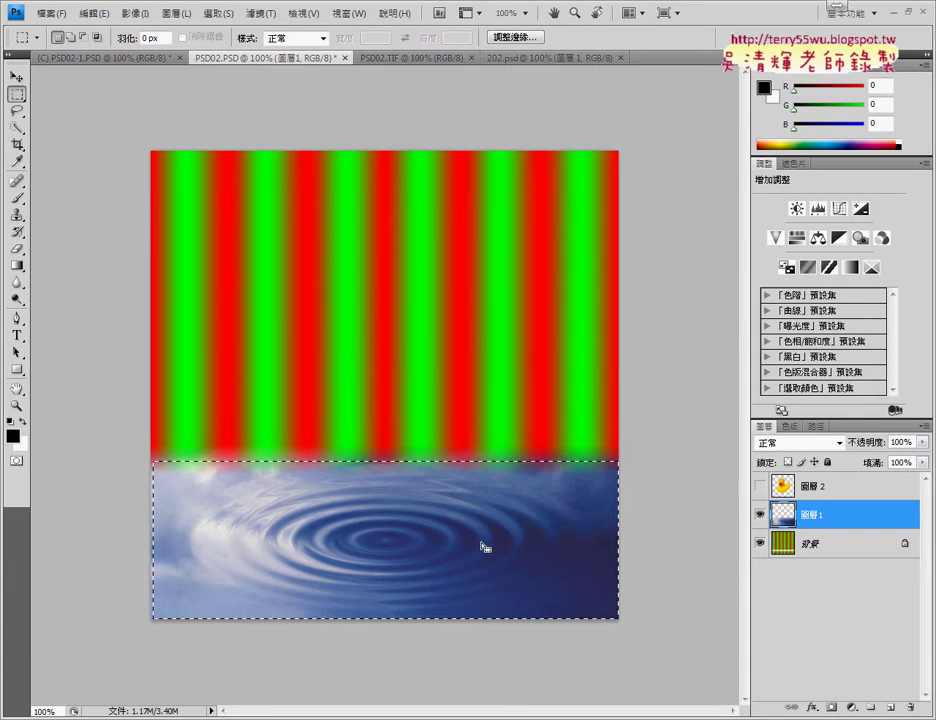
- Show duck layer 圖層 2 and point out the water layer and marquee tool
{"action": "left_click", "coordinate": [760, 486]}
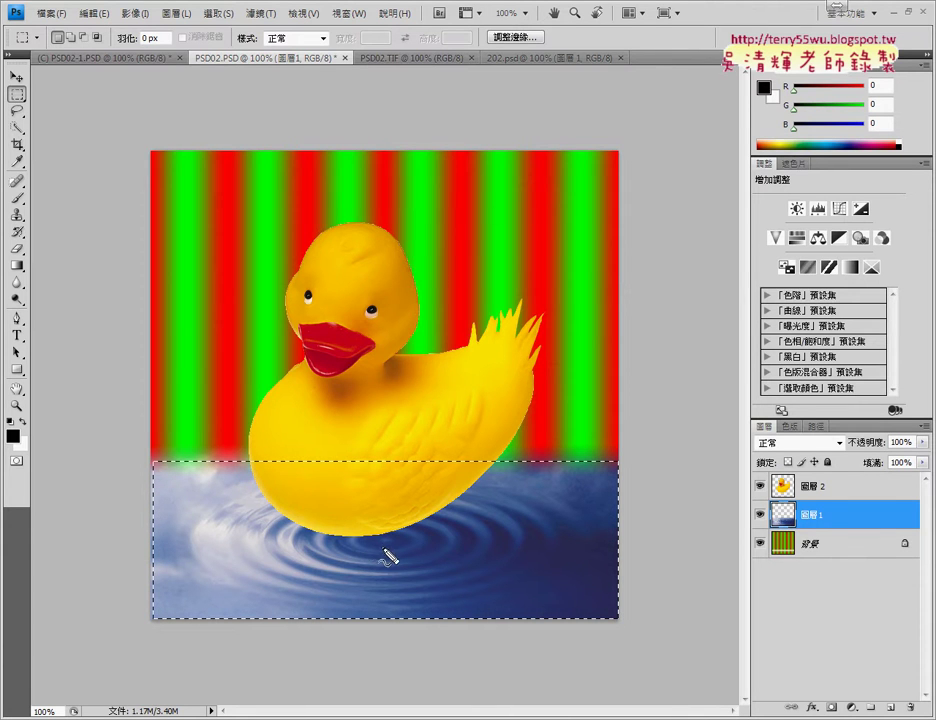
{"action": "mouse_move", "coordinate": [313, 538]}
{"action": "left_mouse_down"}
{"action": "mouse_move", "coordinate": [328, 574]}
{"action": "mouse_move", "coordinate": [262, 553]}
{"action": "mouse_move", "coordinate": [305, 580]}
{"action": "left_mouse_up"}
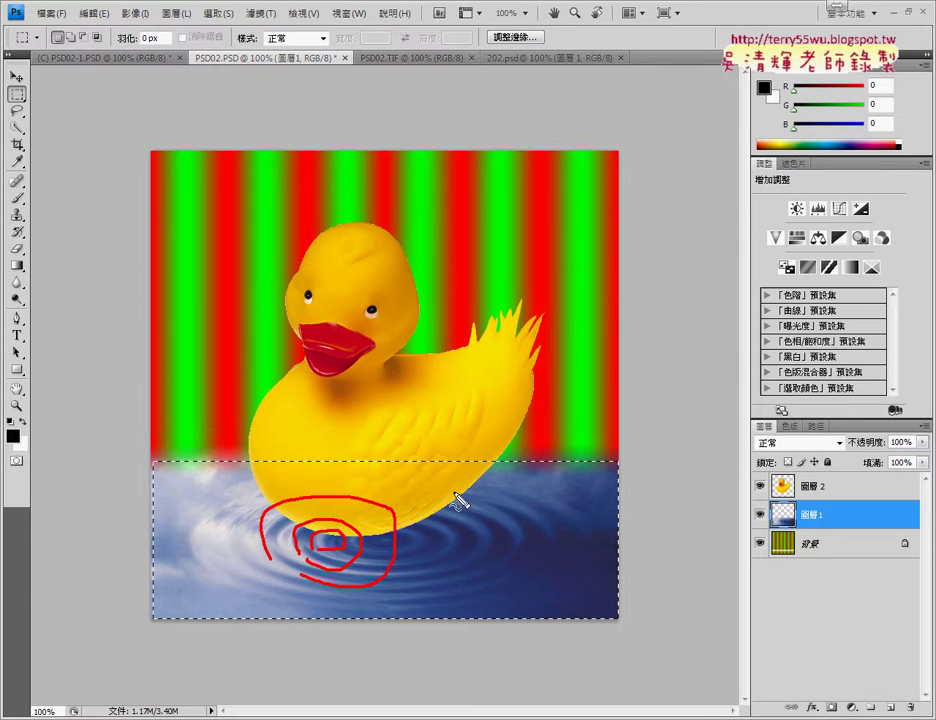
{"action": "mouse_move", "coordinate": [765, 503]}
{"action": "left_mouse_down"}
{"action": "mouse_move", "coordinate": [735, 528]}
{"action": "mouse_move", "coordinate": [775, 500]}
{"action": "left_mouse_up"}
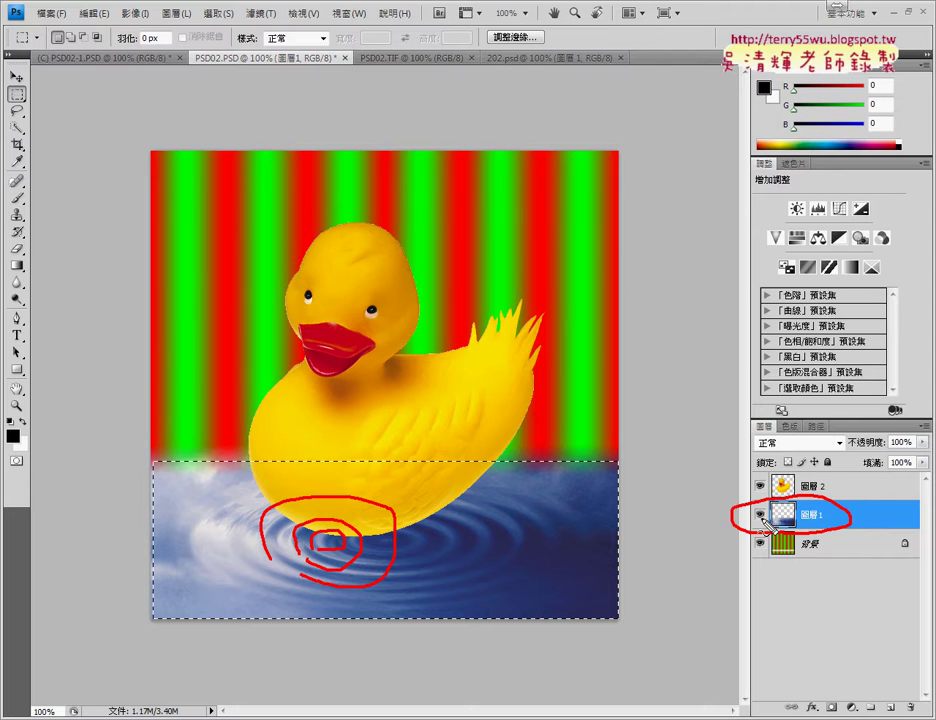
{"action": "left_click_drag", "start_coordinate": [763, 529], "coordinate": [765, 527]}
{"action": "left_click_drag", "start_coordinate": [20, 82], "coordinate": [28, 100]}
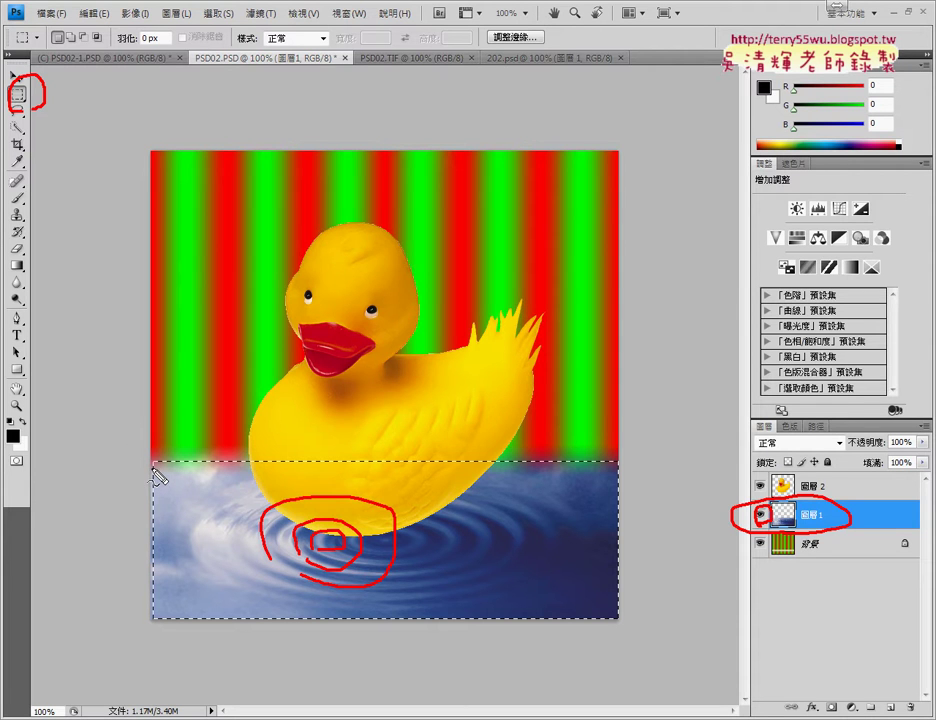
- Trace the water selection's edges, mark the ripple centre, and circle the duck
{"action": "left_click_drag", "start_coordinate": [152, 458], "coordinate": [149, 614]}
{"action": "mouse_move", "coordinate": [152, 462]}
{"action": "left_mouse_down"}
{"action": "mouse_move", "coordinate": [614, 464]}
{"action": "mouse_move", "coordinate": [616, 614]}
{"action": "mouse_move", "coordinate": [583, 612]}
{"action": "left_mouse_up"}
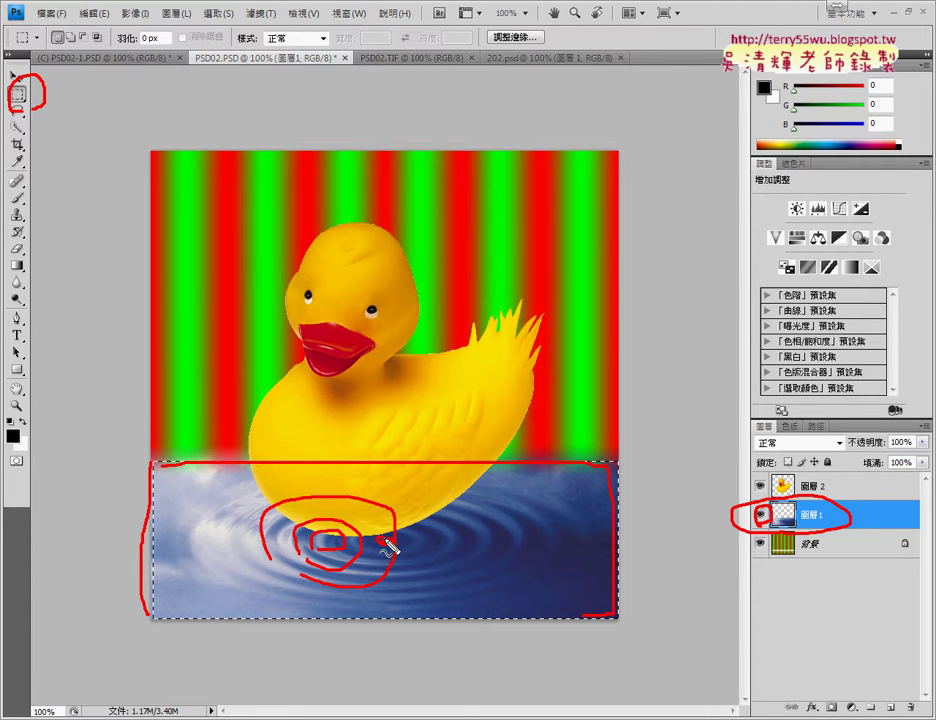
{"action": "left_click_drag", "start_coordinate": [140, 468], "coordinate": [150, 614]}
{"action": "mouse_move", "coordinate": [150, 464]}
{"action": "left_mouse_down"}
{"action": "mouse_move", "coordinate": [455, 466]}
{"action": "mouse_move", "coordinate": [495, 610]}
{"action": "mouse_move", "coordinate": [228, 605]}
{"action": "left_mouse_up"}
{"action": "left_click_drag", "start_coordinate": [323, 553], "coordinate": [316, 541]}
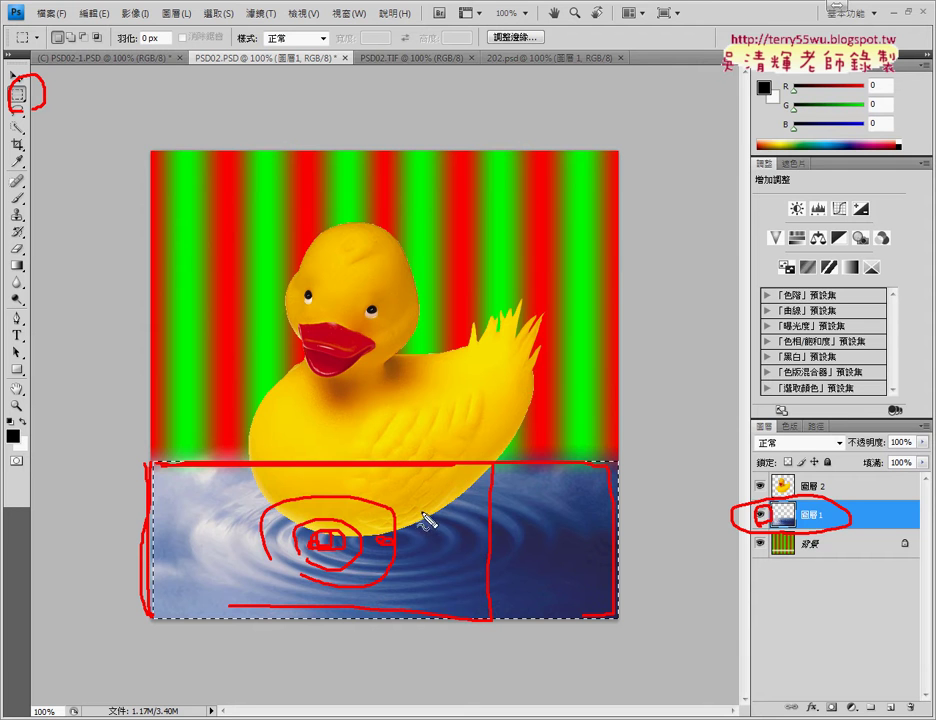
{"action": "left_click_drag", "start_coordinate": [305, 480], "coordinate": [368, 503]}
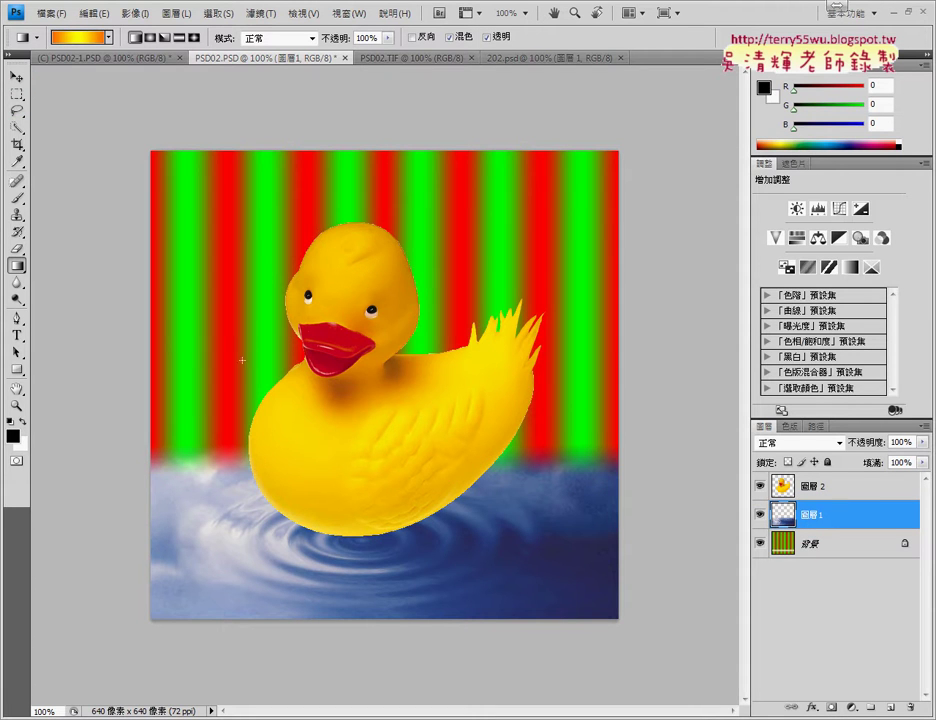
- Hide the water and duck layers; toggle the status readout between file sizes and dimensions
{"action": "left_click", "coordinate": [760, 514]}
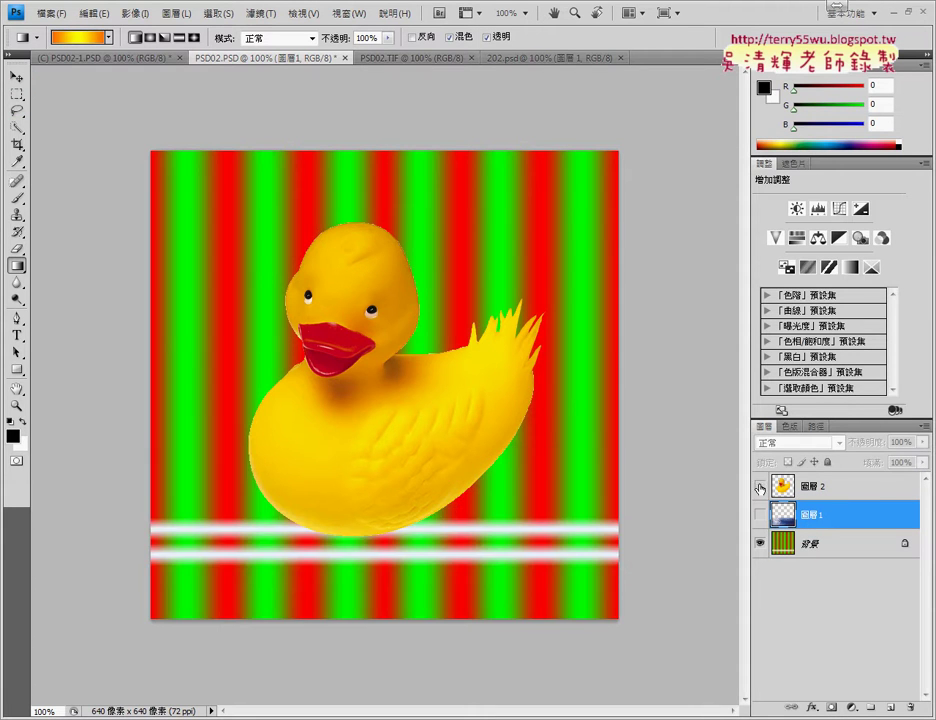
{"action": "left_click", "coordinate": [760, 487]}
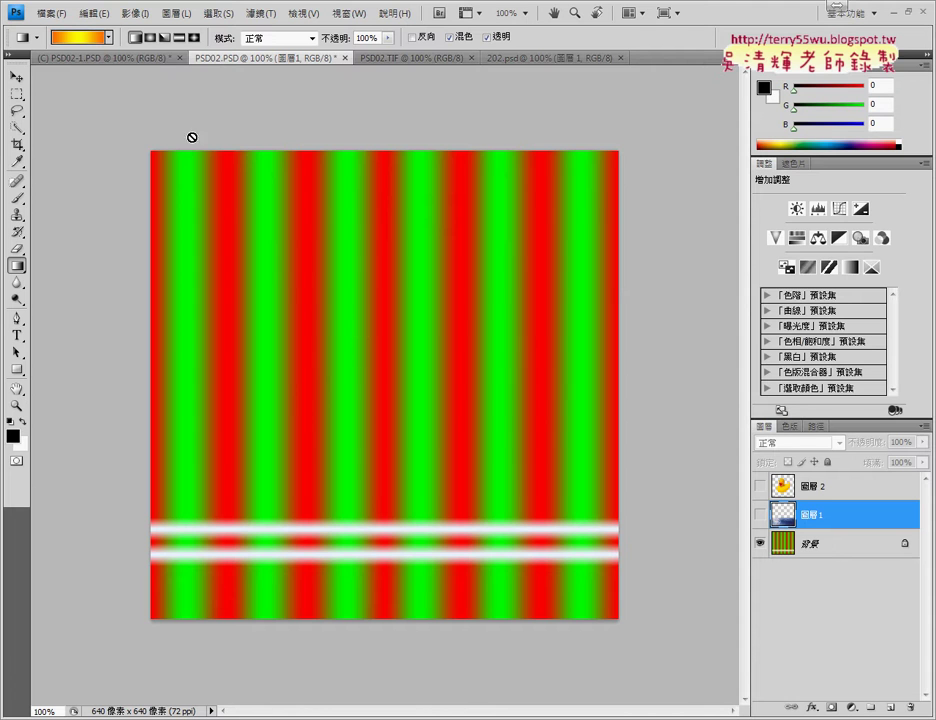
{"action": "left_click", "coordinate": [211, 711]}
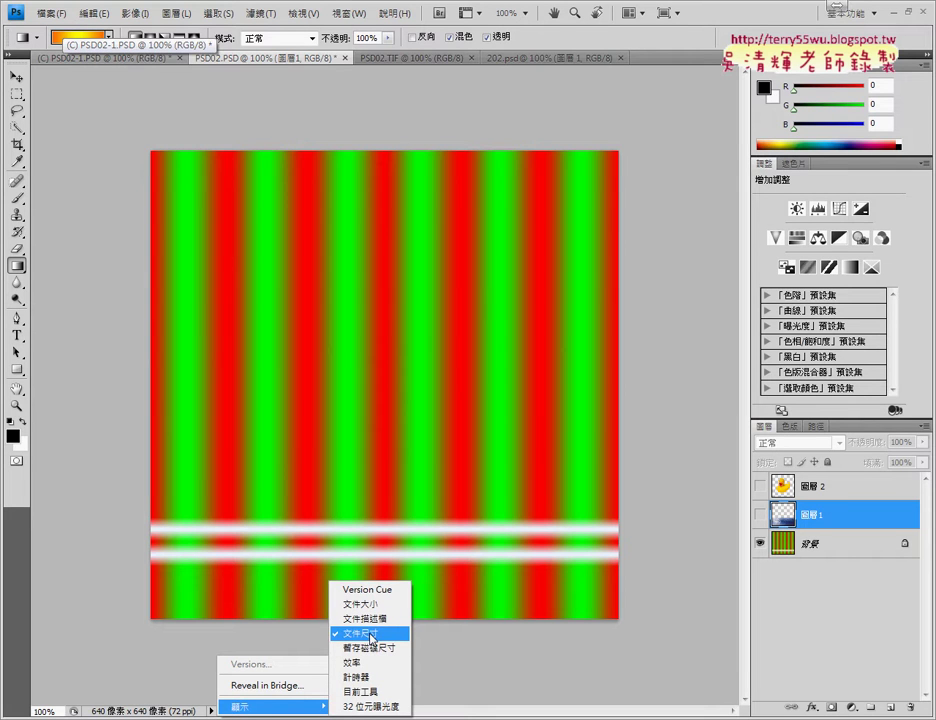
{"action": "left_click", "coordinate": [372, 606]}
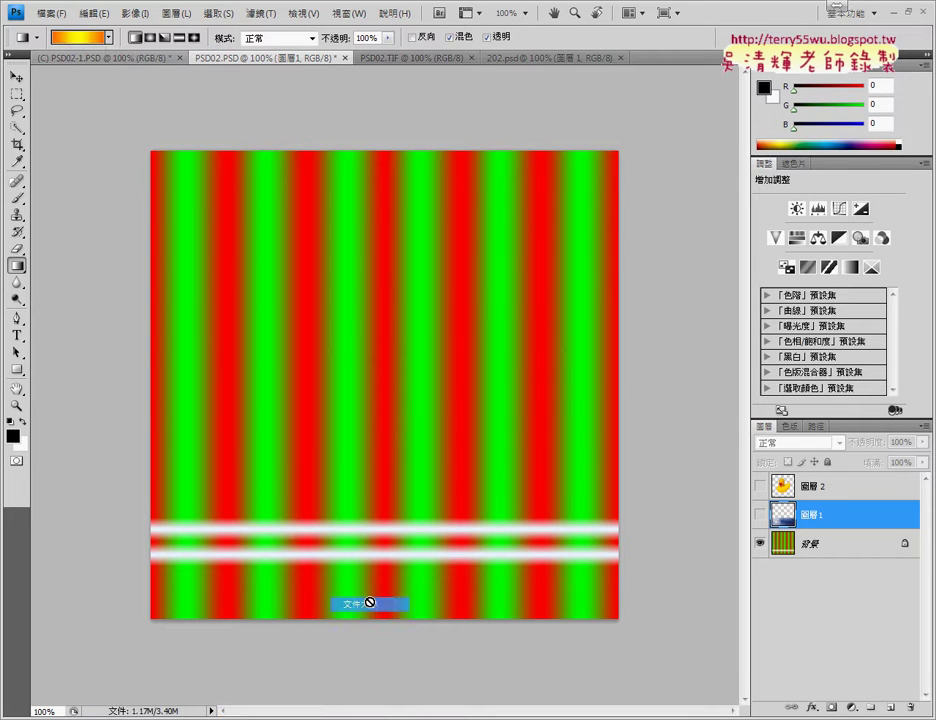
{"action": "left_click", "coordinate": [211, 711]}
{"action": "mouse_move", "coordinate": [270, 706]}
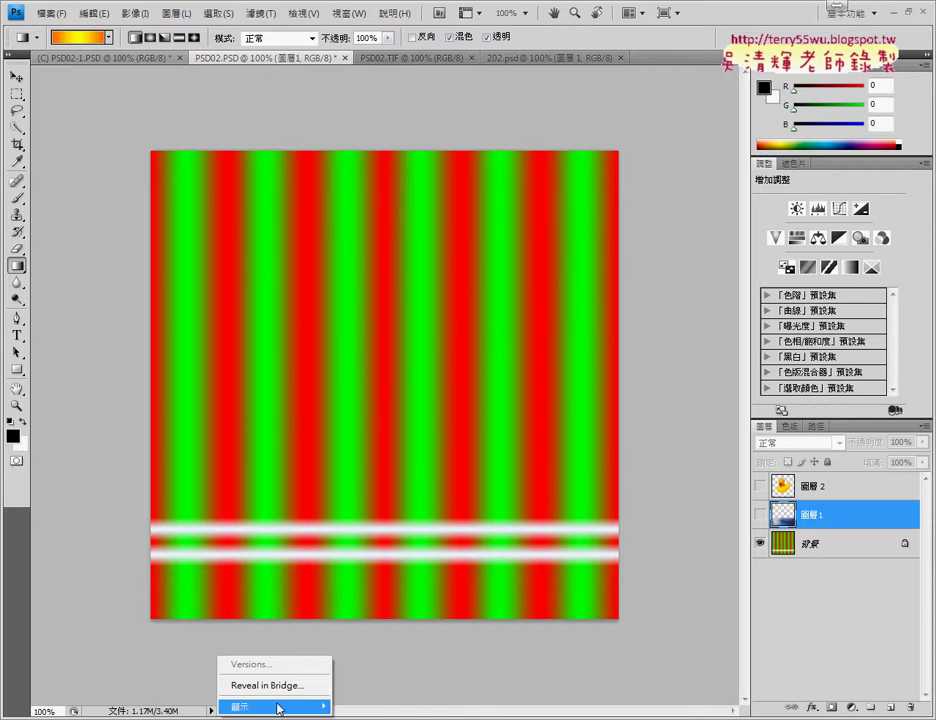
{"action": "left_click", "coordinate": [395, 635]}
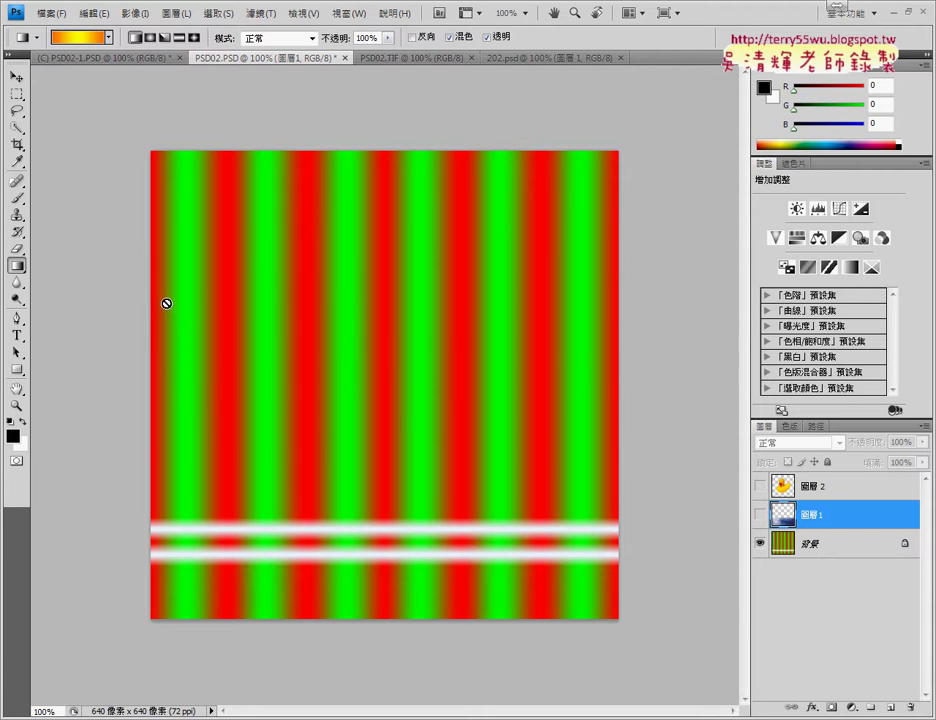
- Choose the purple-green-orange gradient preset for the Gradient tool, dismissing the hidden-layer warning
{"action": "left_click", "coordinate": [22, 265]}
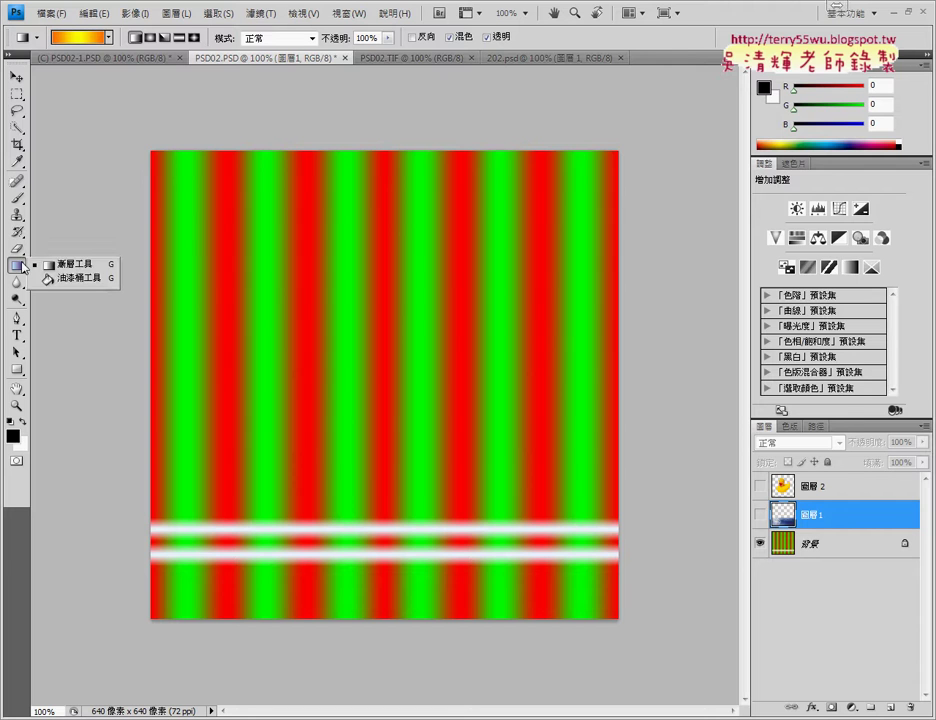
{"action": "left_click", "coordinate": [86, 268]}
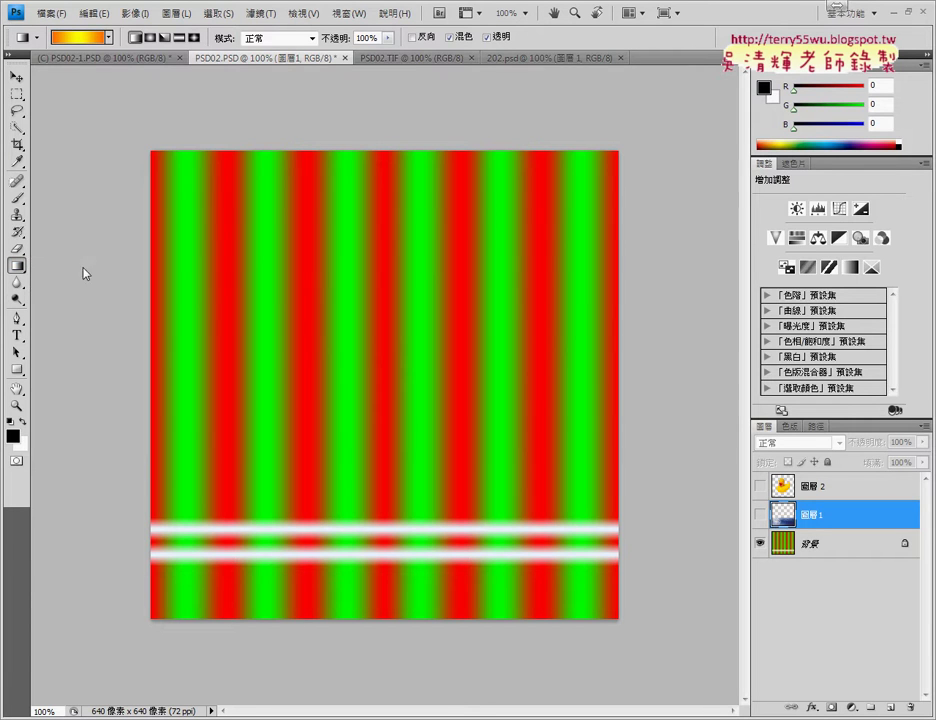
{"action": "left_click", "coordinate": [111, 37]}
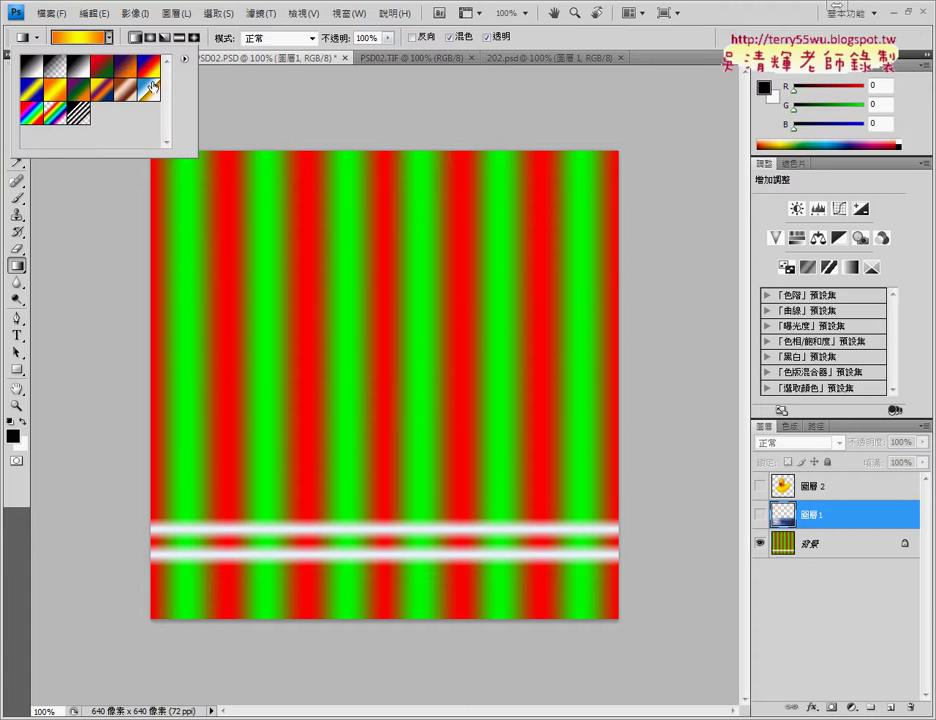
{"action": "left_click", "coordinate": [47, 109]}
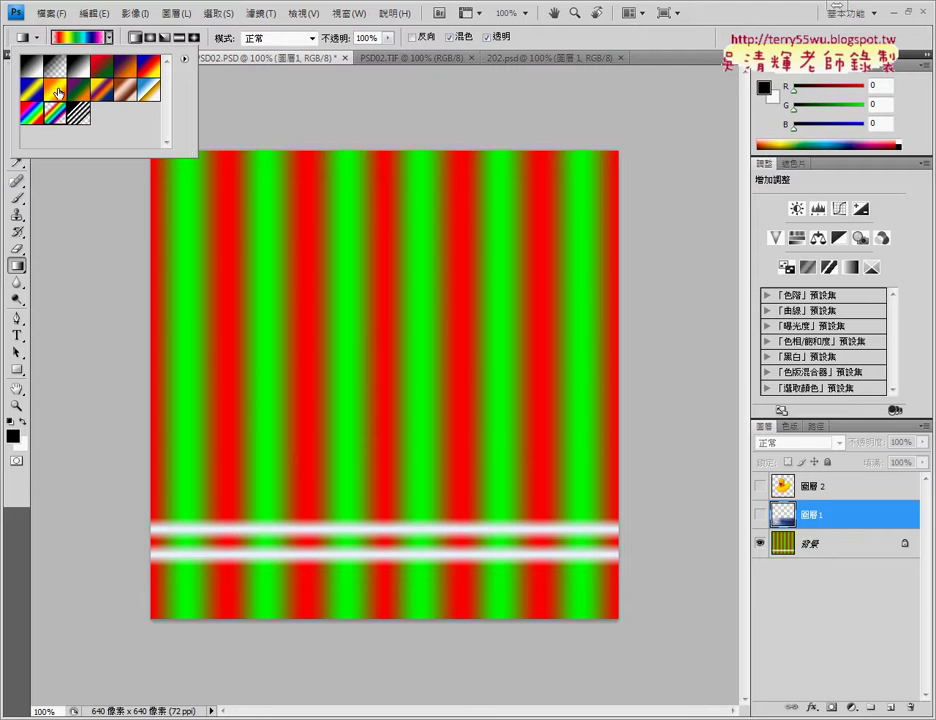
{"action": "left_click", "coordinate": [44, 68]}
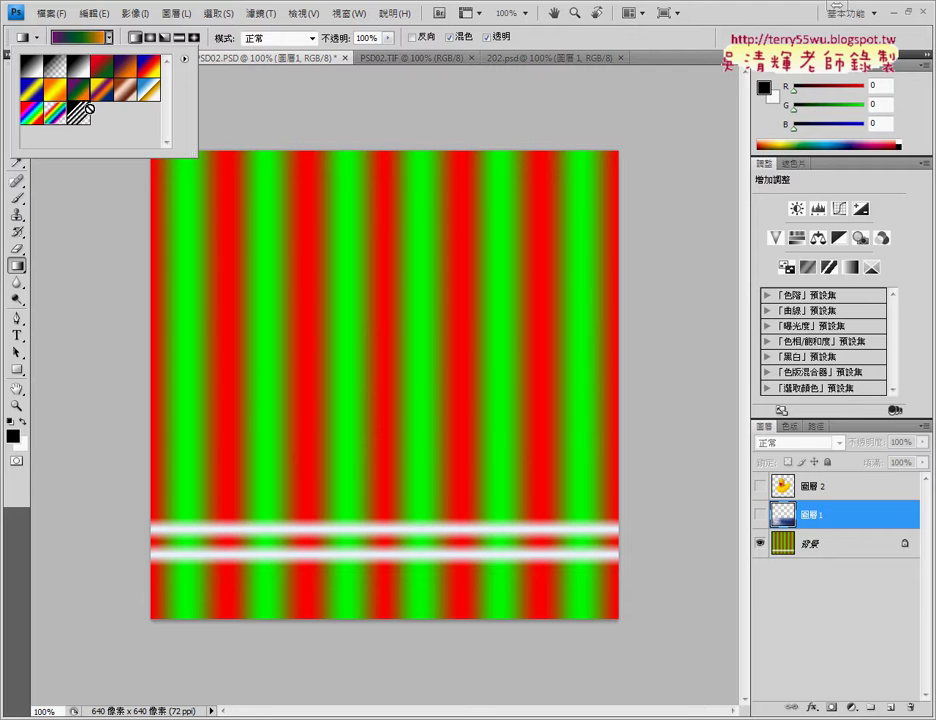
{"action": "left_click", "coordinate": [152, 303]}
{"action": "left_click", "coordinate": [305, 272]}
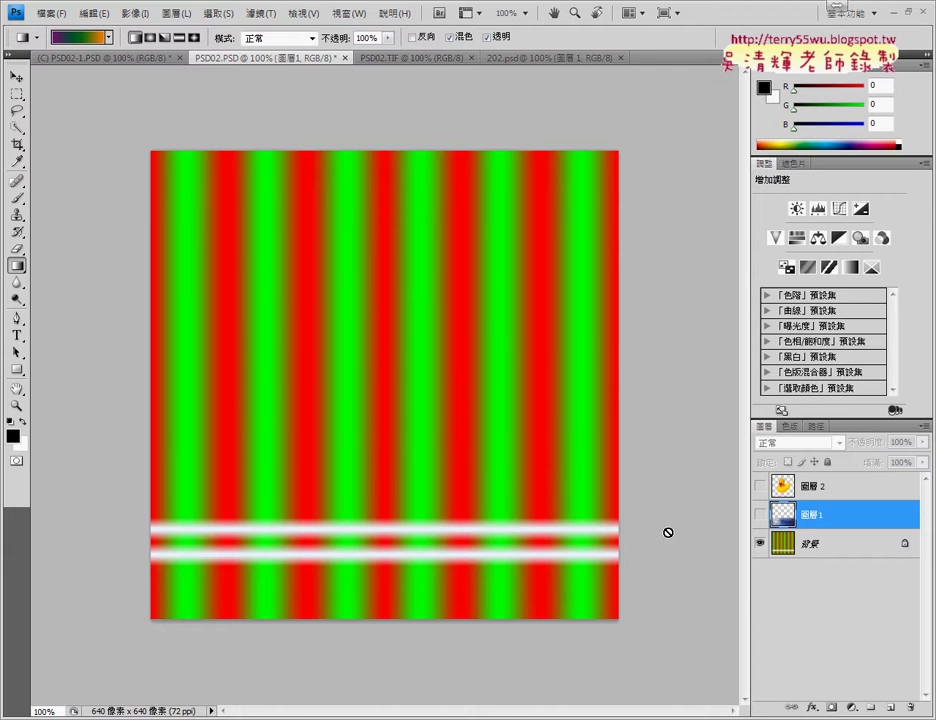
- Try purple-to-orange gradient fills on the striped Background layer, then reselect the band for new gradient settings
{"action": "left_click", "coordinate": [828, 550]}
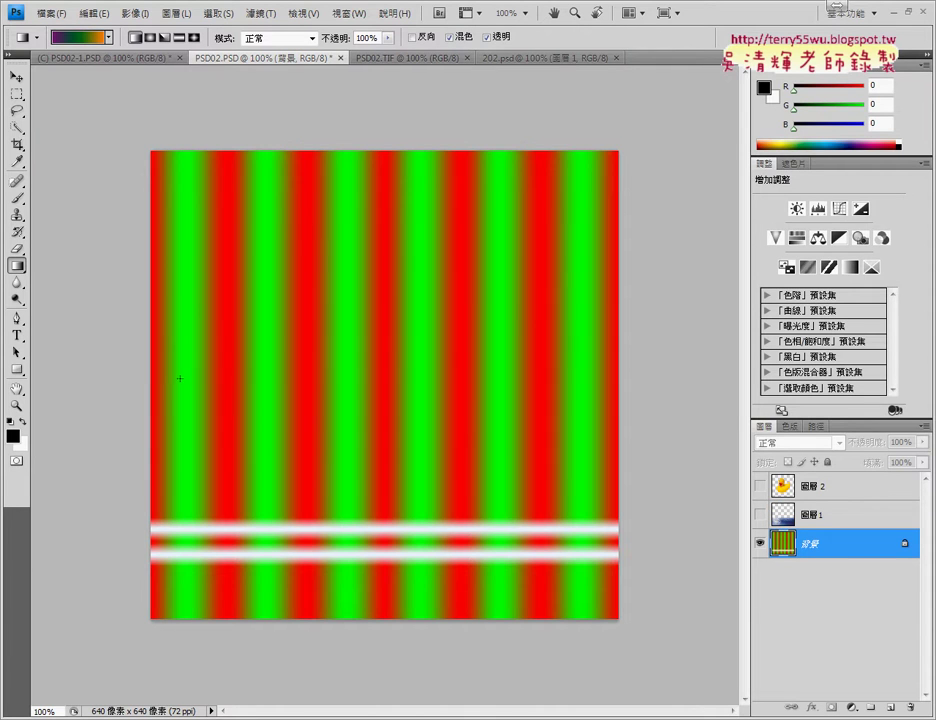
{"action": "left_click_drag", "start_coordinate": [176, 378], "coordinate": [458, 378]}
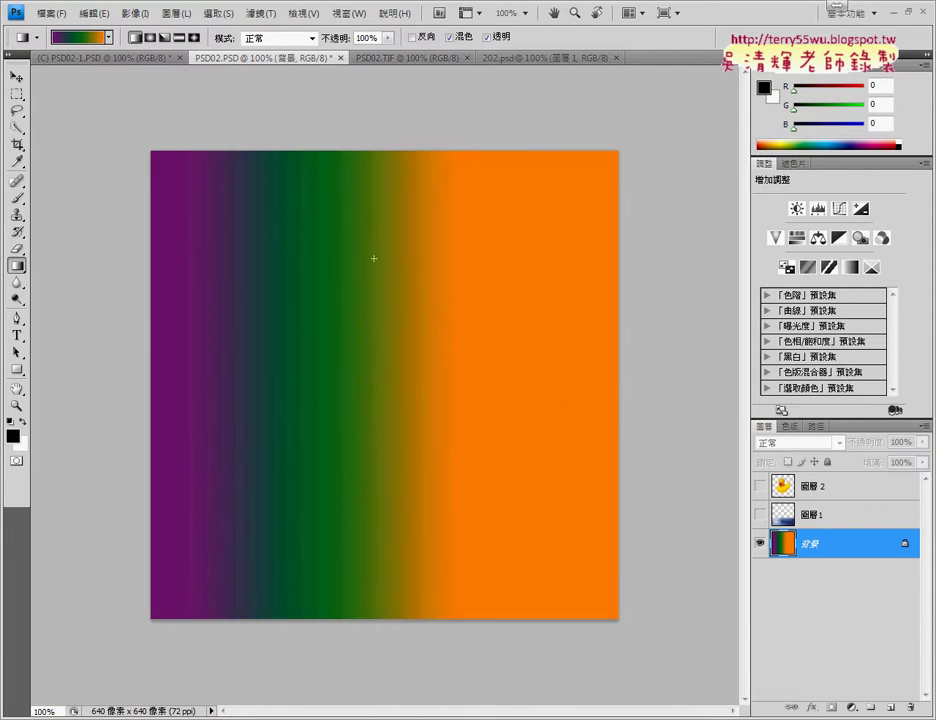
{"action": "left_click_drag", "start_coordinate": [460, 255], "coordinate": [478, 436]}
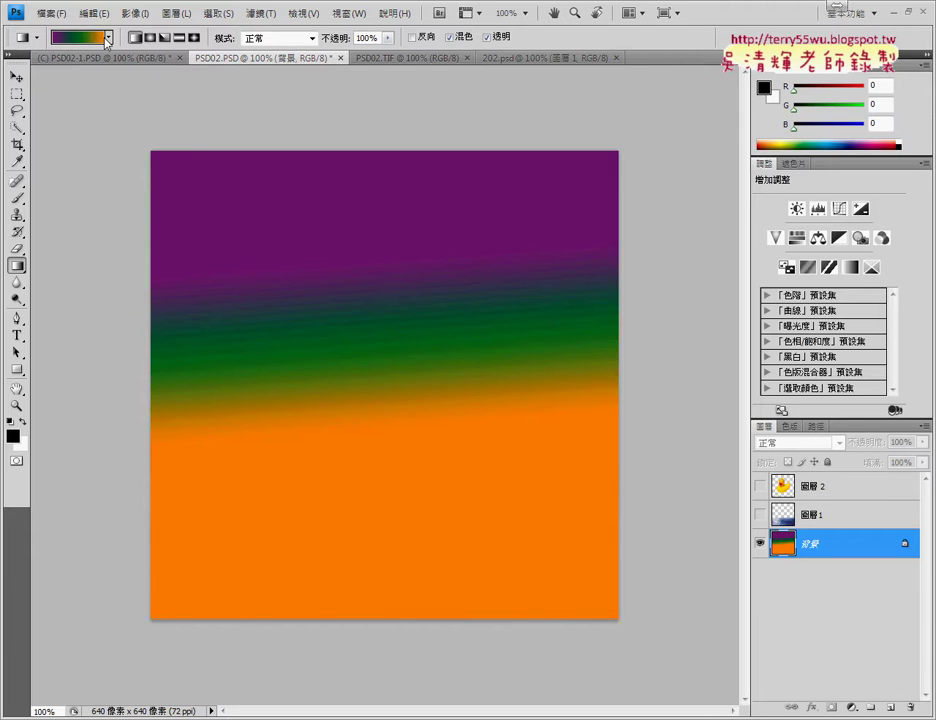
{"action": "left_click", "coordinate": [104, 38]}
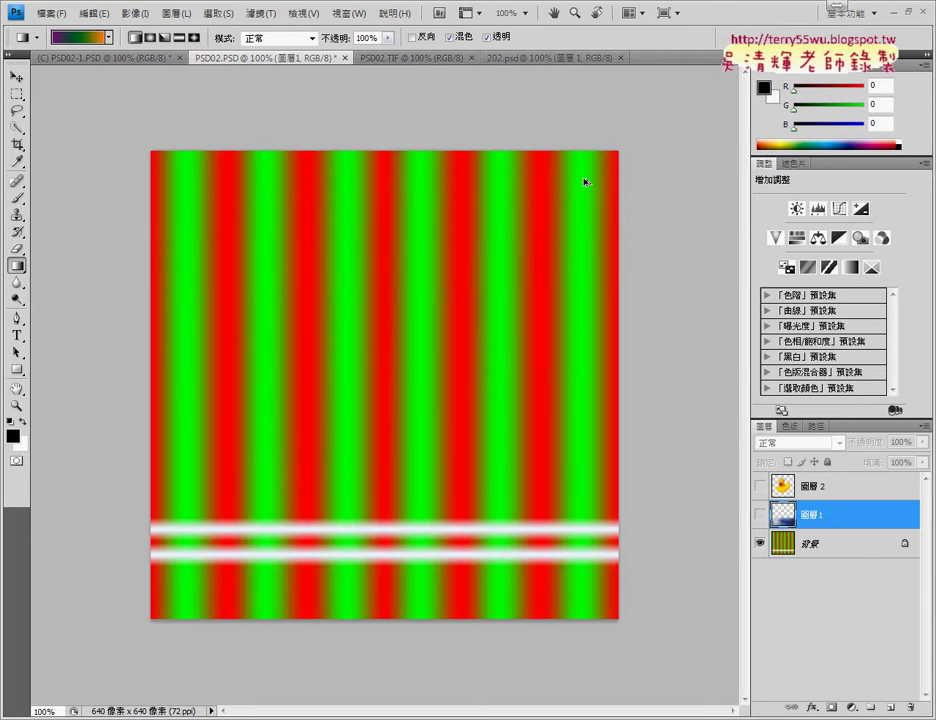
{"action": "key", "text": "ctrl+shift+d"}
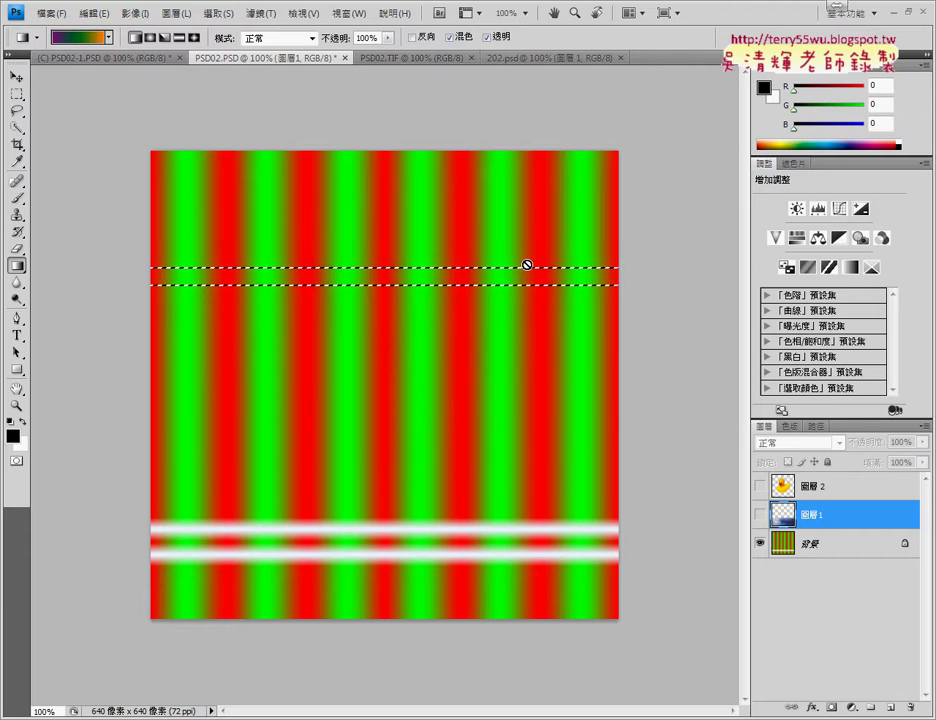
- Deselect the white band, then compare PSD02.PSD against the PSD02.TIF duck reference and return
{"action": "left_click", "coordinate": [222, 19]}
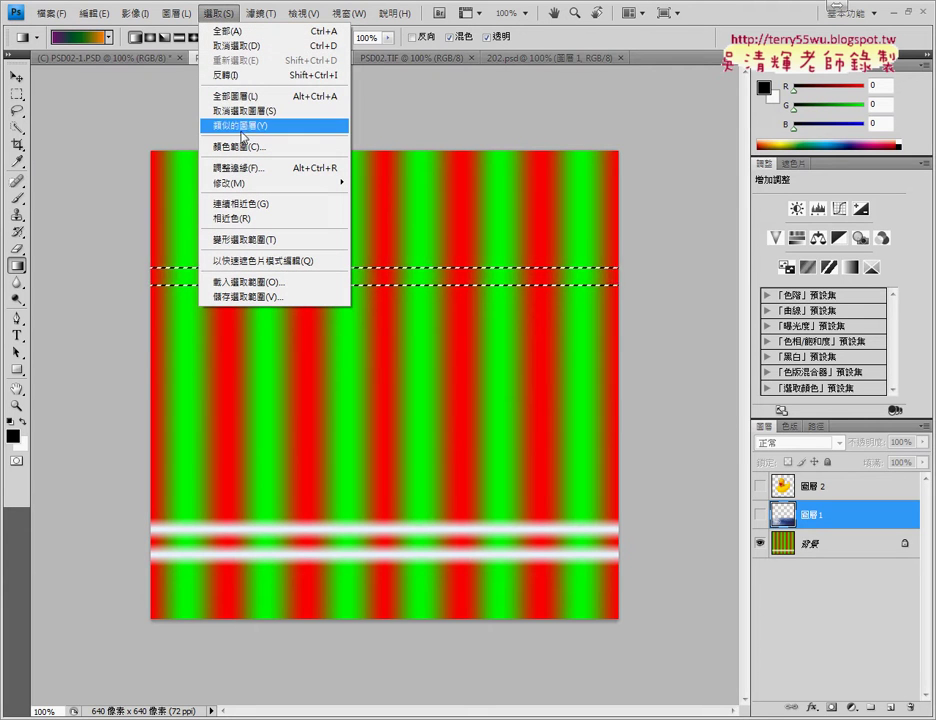
{"action": "left_click", "coordinate": [250, 45]}
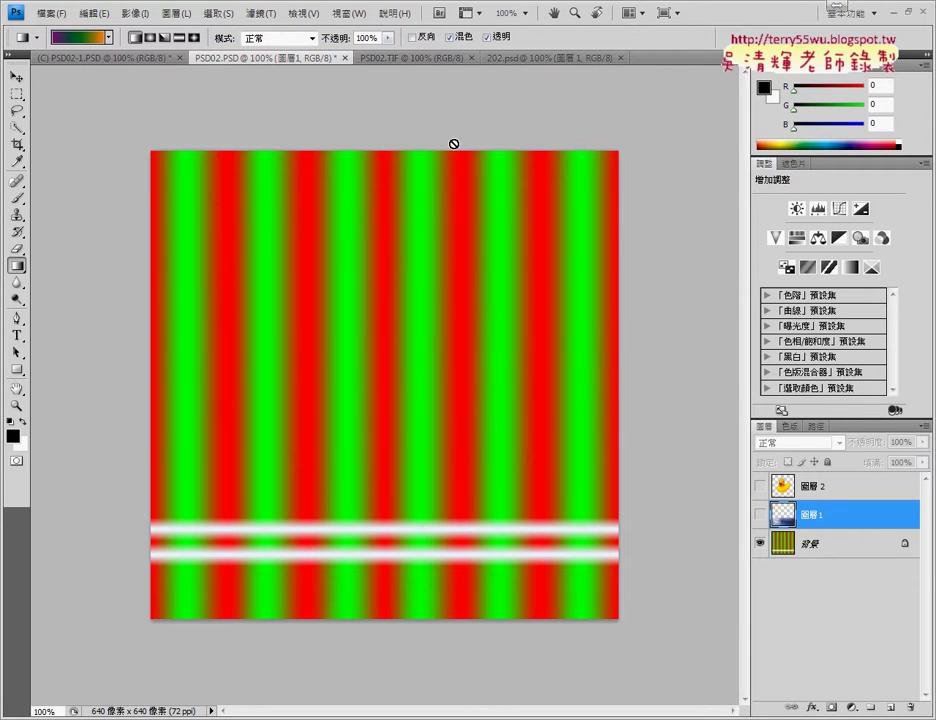
{"action": "left_click", "coordinate": [413, 60]}
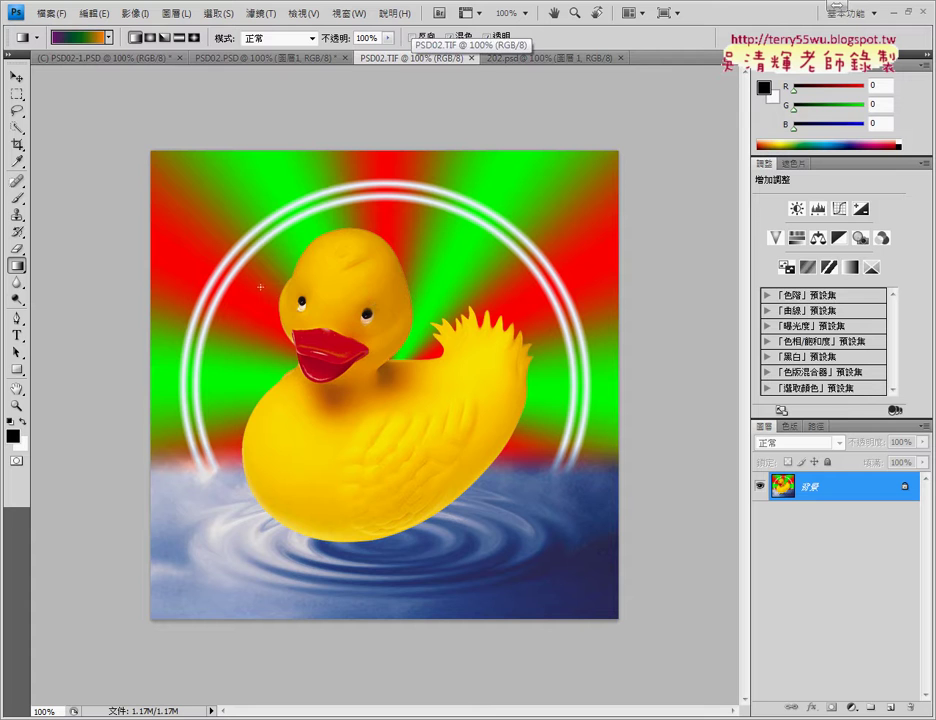
{"action": "left_click", "coordinate": [278, 58]}
{"action": "left_click", "coordinate": [406, 60]}
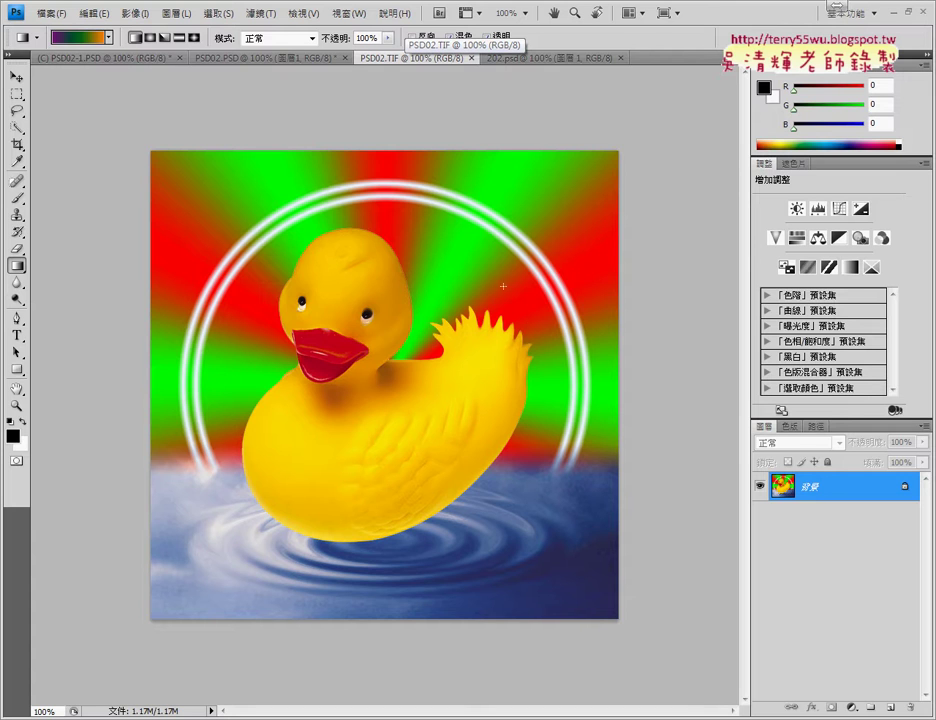
{"action": "left_click", "coordinate": [240, 60]}
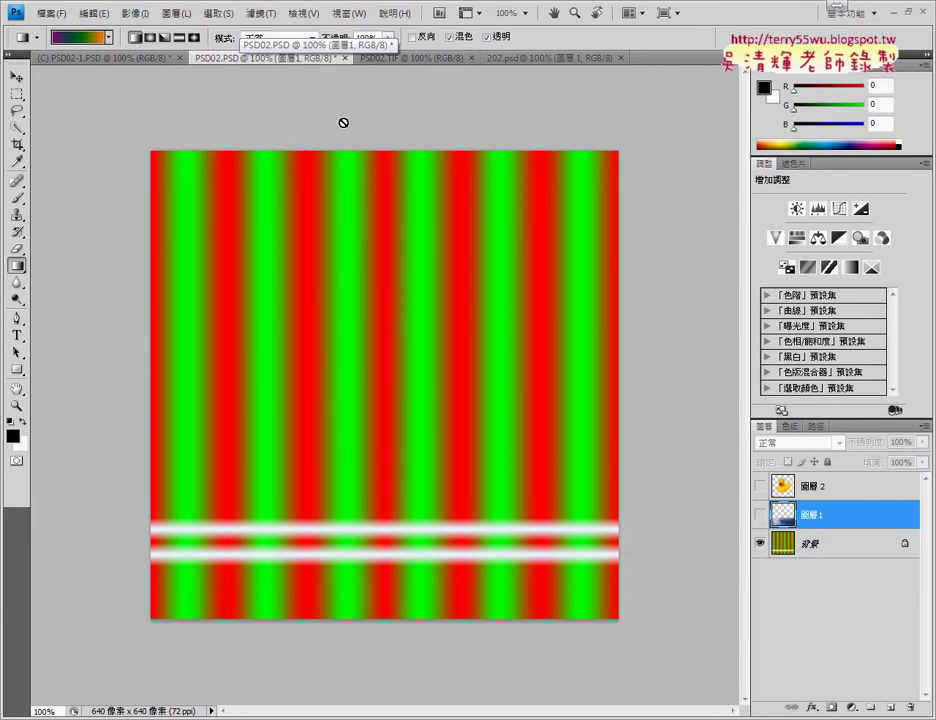
{"action": "left_click", "coordinate": [259, 14]}
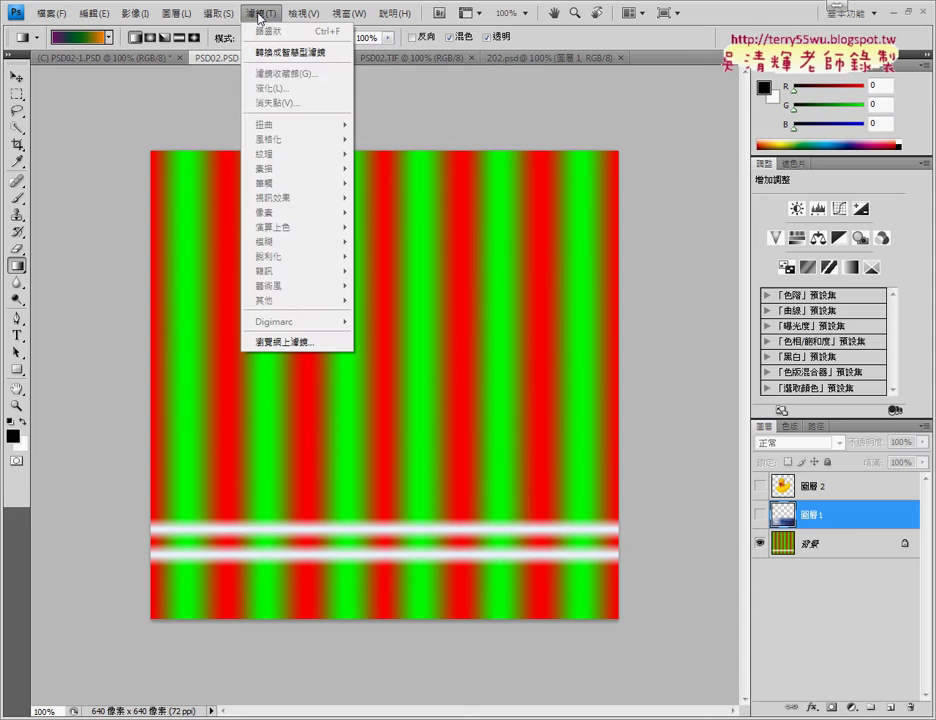
{"action": "left_click", "coordinate": [842, 556]}
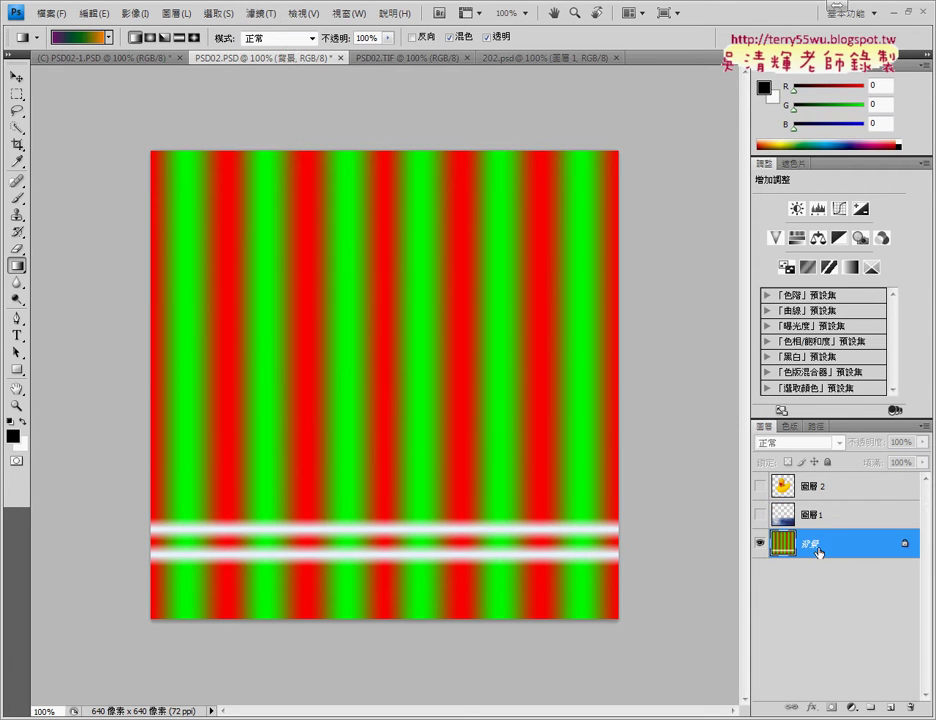
{"action": "left_click", "coordinate": [258, 14]}
{"action": "mouse_move", "coordinate": [266, 124]}
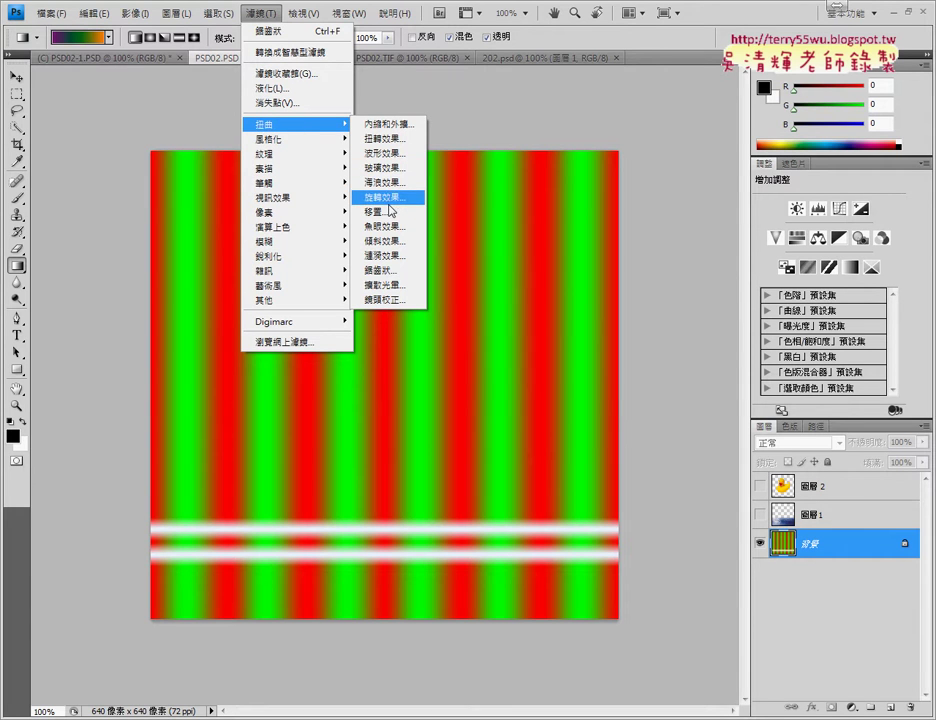
{"action": "left_click", "coordinate": [387, 199]}
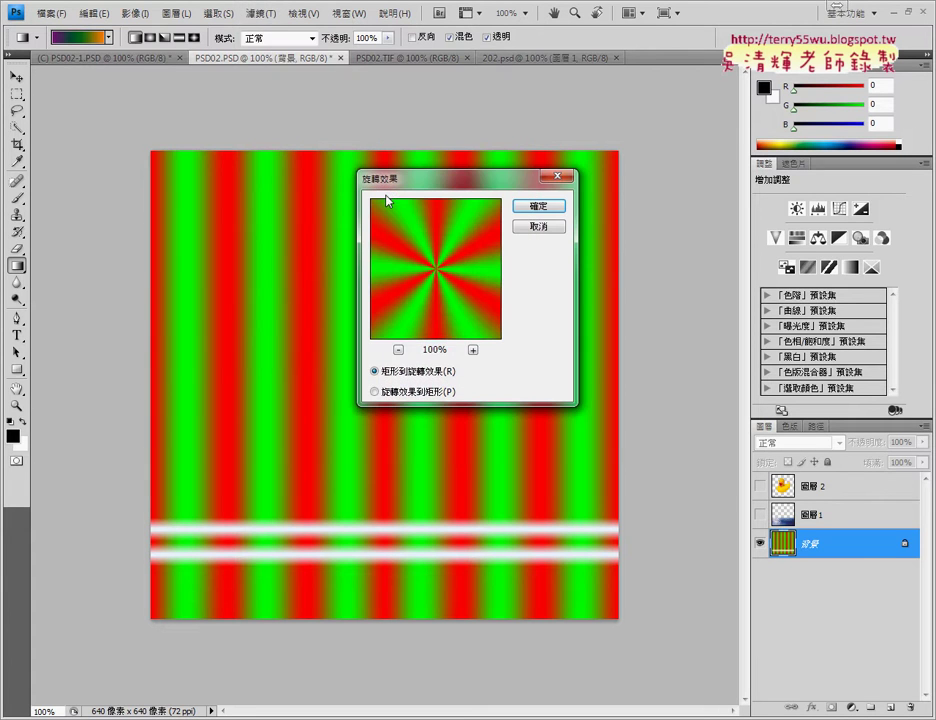
{"action": "left_click", "coordinate": [433, 393]}
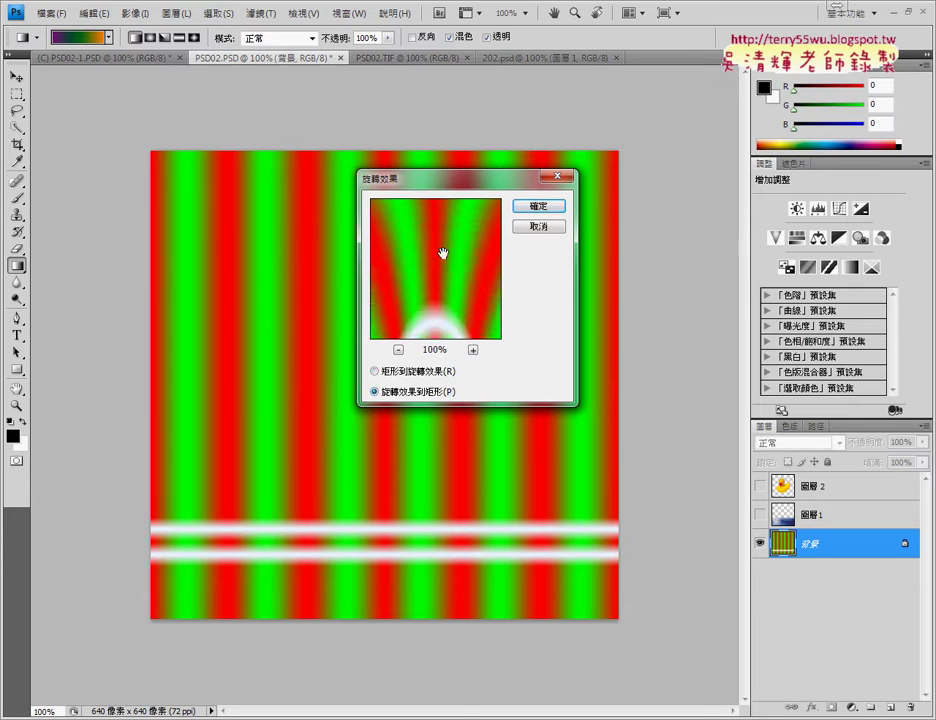
{"action": "left_click", "coordinate": [426, 372]}
{"action": "left_click", "coordinate": [432, 392]}
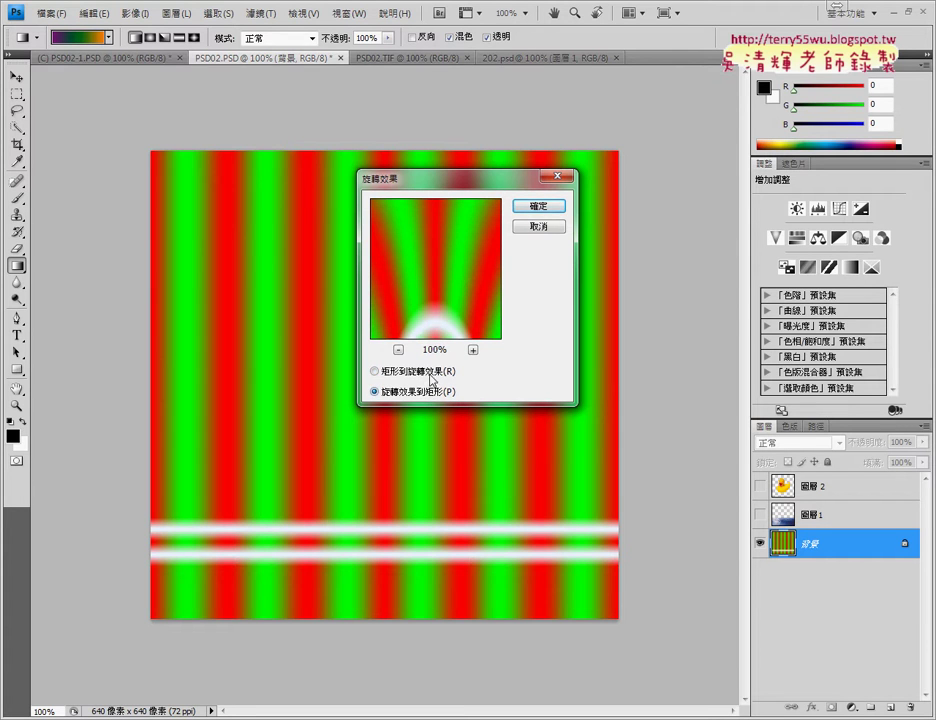
{"action": "left_click", "coordinate": [430, 372]}
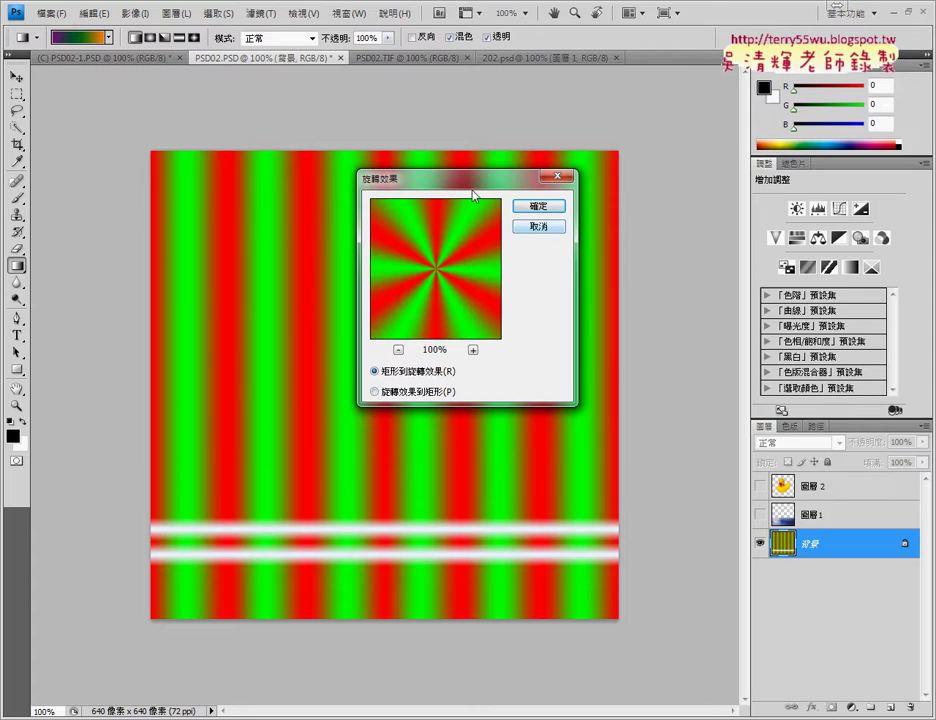
{"action": "left_click_drag", "start_coordinate": [470, 178], "coordinate": [592, 55]}
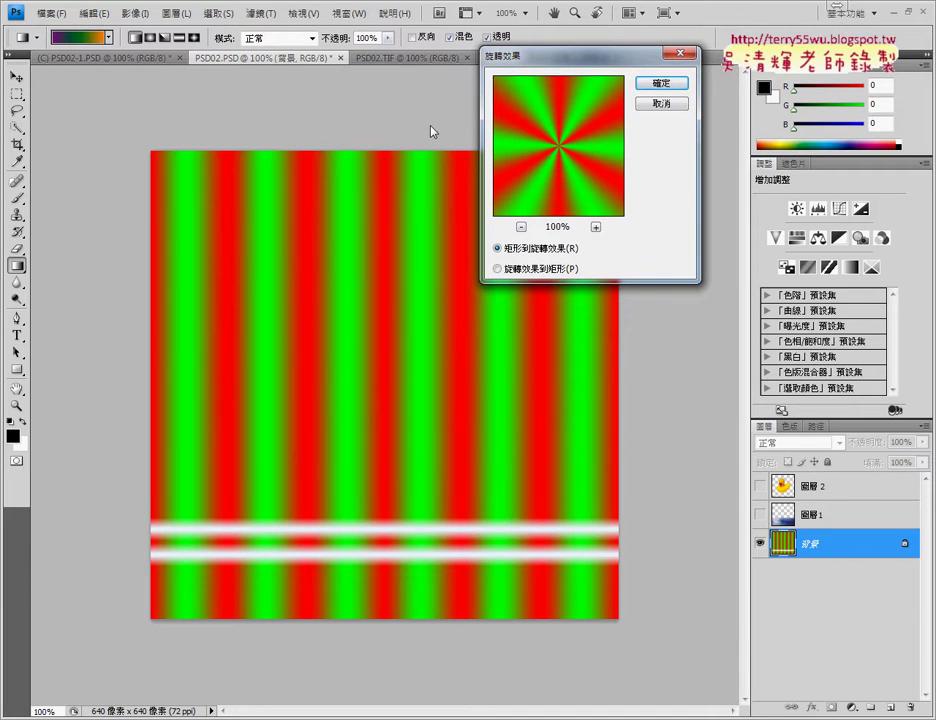
{"action": "left_click", "coordinate": [661, 83]}
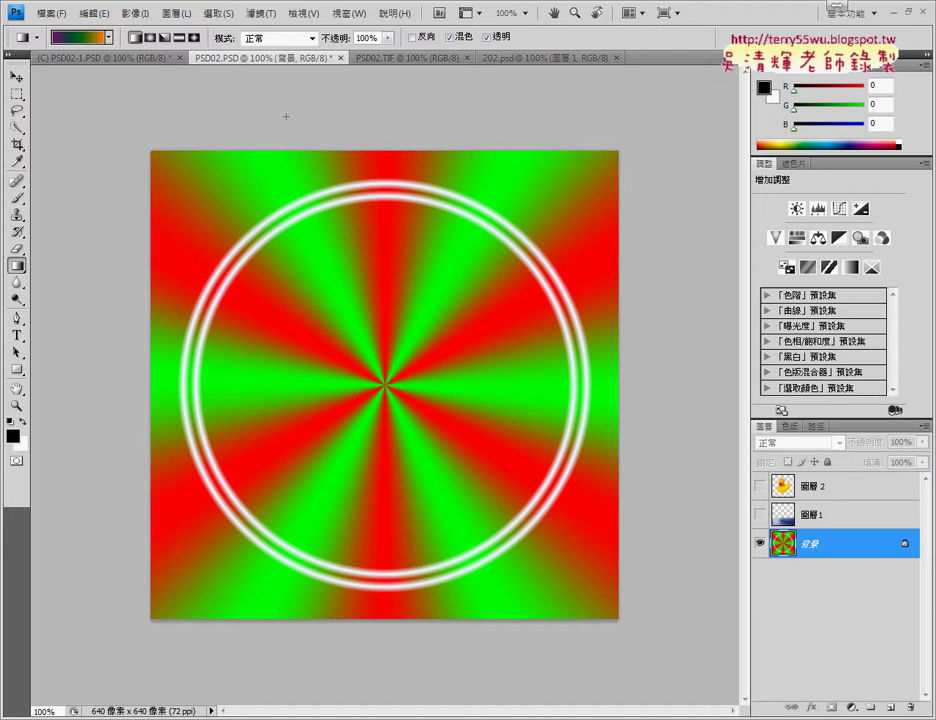
{"action": "key", "text": "alt+bracketright"}
{"action": "key", "text": "ctrl+z"}
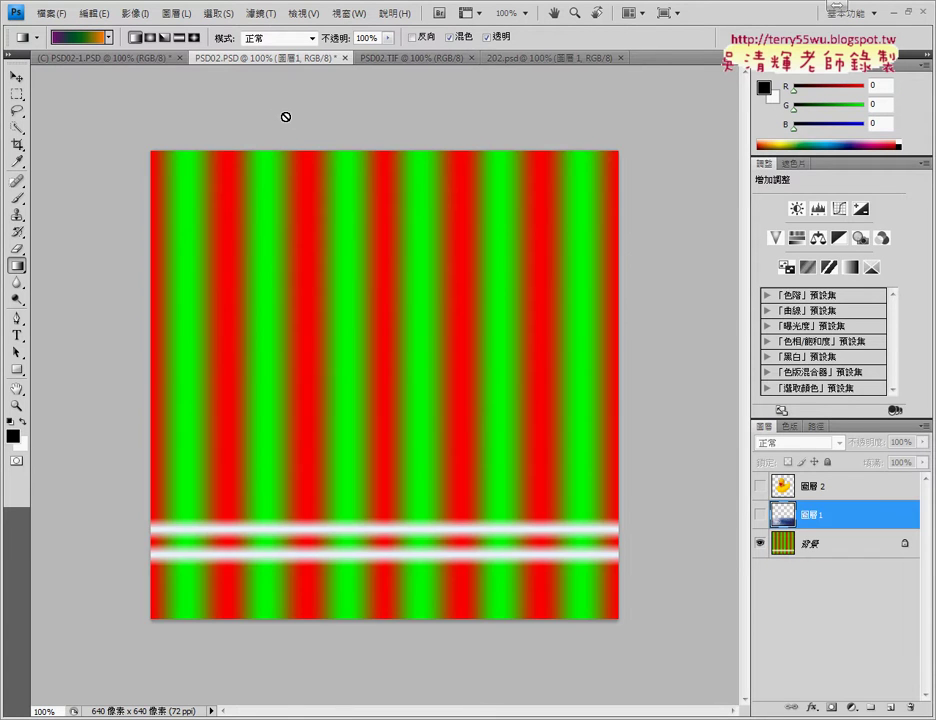
- Set Polar Coordinates to Polar to Rectangular on the Background layer, previewing the whole image
{"action": "left_click", "coordinate": [257, 13]}
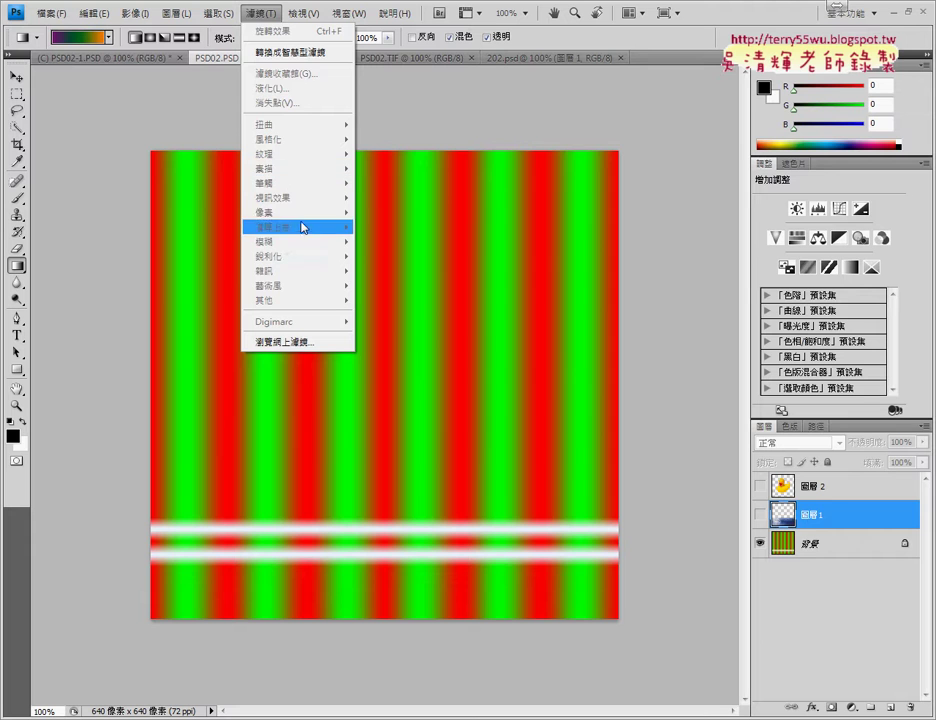
{"action": "left_click", "coordinate": [815, 543]}
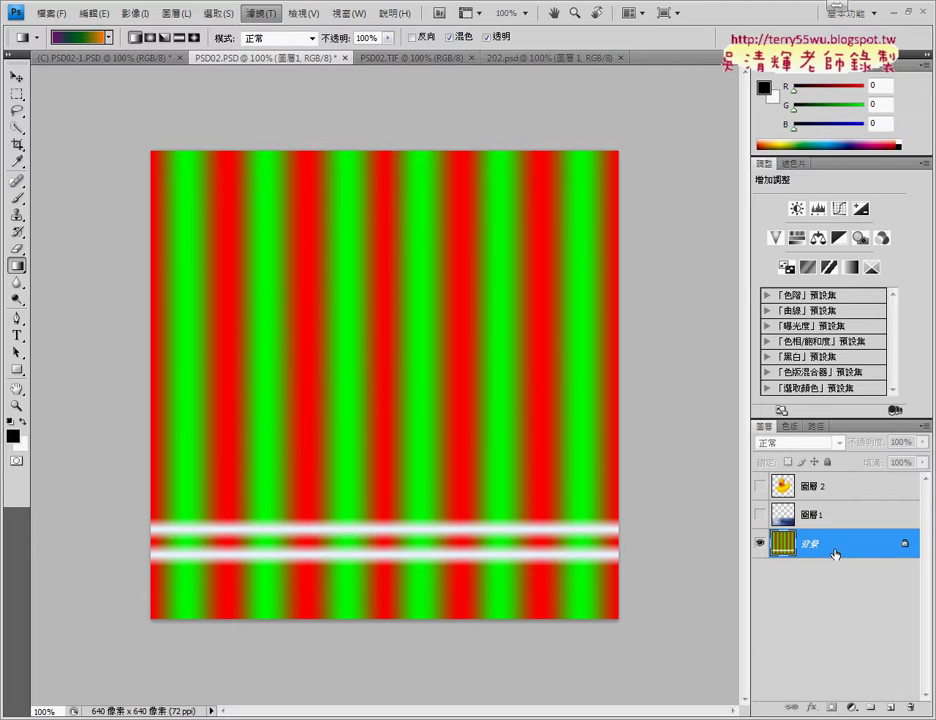
{"action": "left_click", "coordinate": [257, 13]}
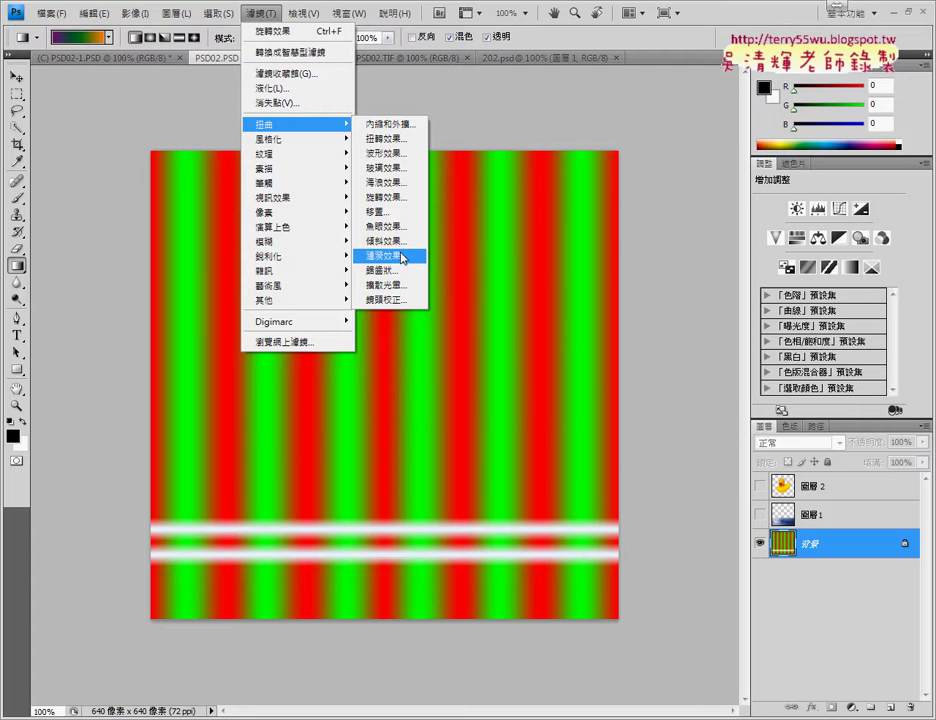
{"action": "left_click", "coordinate": [403, 198]}
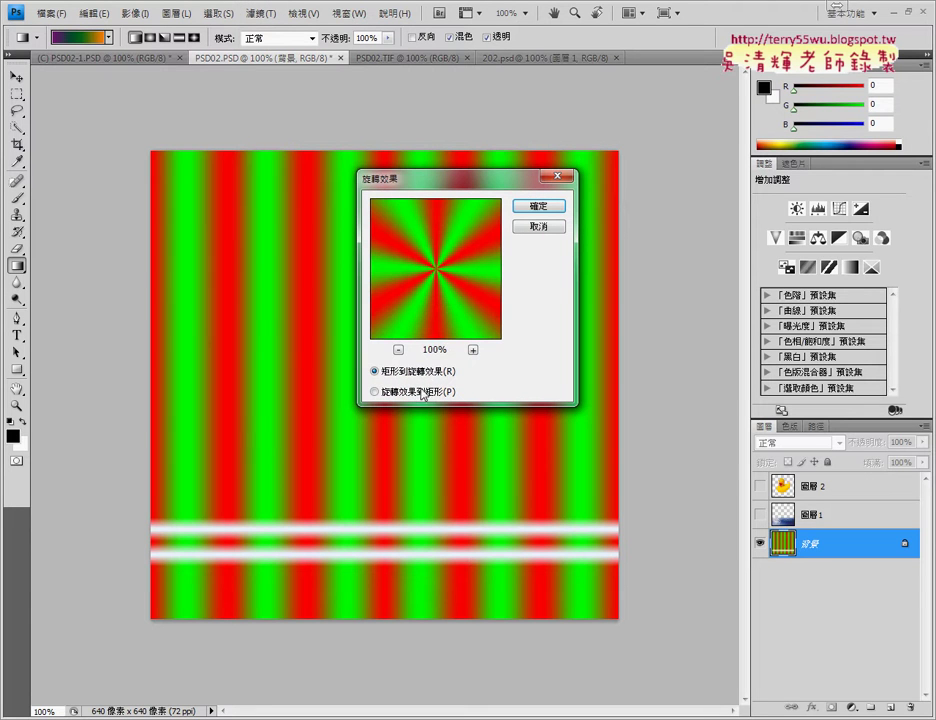
{"action": "left_click", "coordinate": [421, 392]}
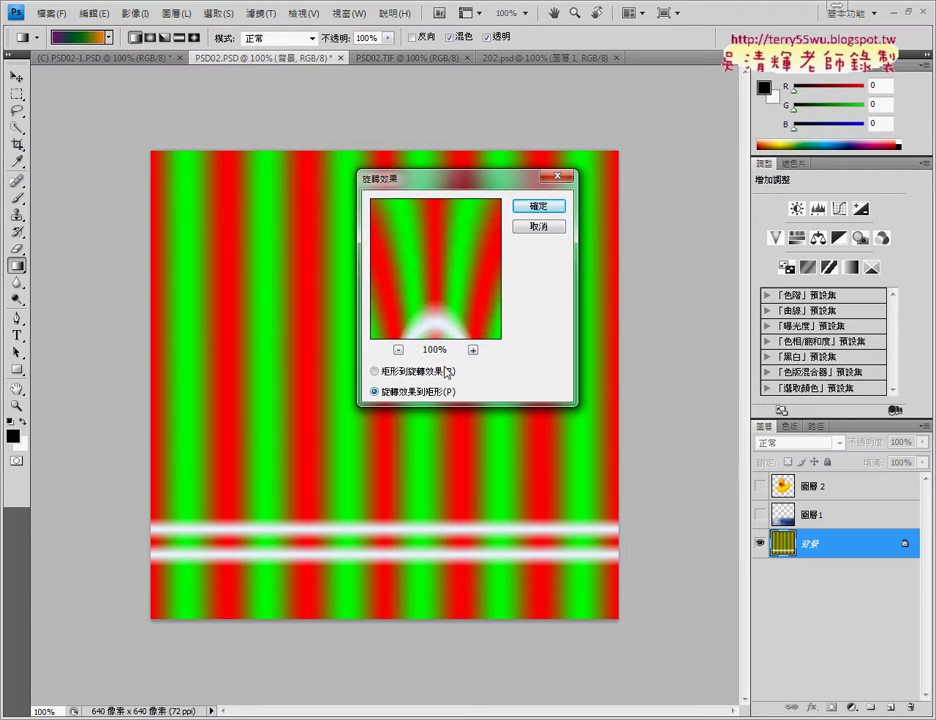
{"action": "left_click", "coordinate": [398, 350]}
{"action": "left_click", "coordinate": [398, 350]}
{"action": "left_click", "coordinate": [398, 350]}
{"action": "left_click", "coordinate": [398, 350]}
{"action": "left_click", "coordinate": [473, 350]}
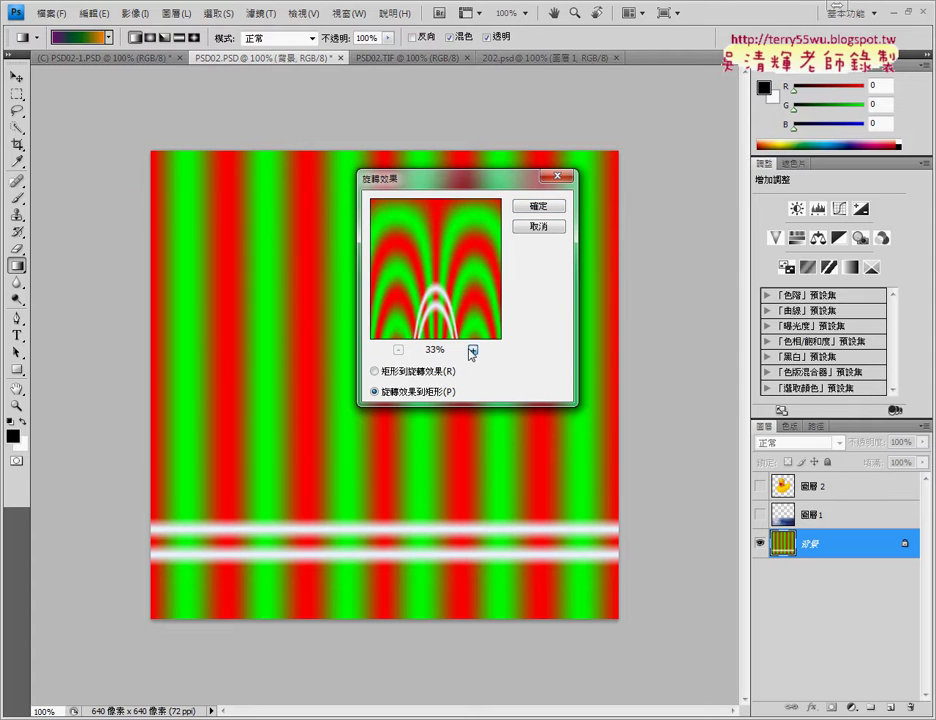
{"action": "left_click", "coordinate": [473, 350]}
{"action": "left_click", "coordinate": [398, 350]}
{"action": "left_click", "coordinate": [398, 350]}
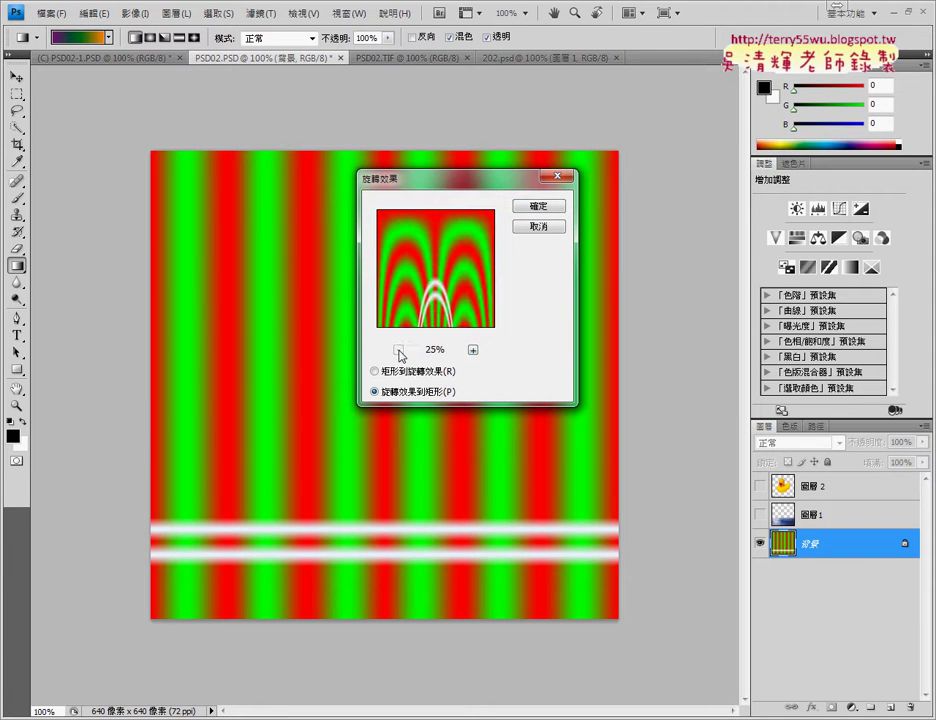
- Apply the arch distortion and make the water and duck layers visible again
{"action": "left_click", "coordinate": [538, 206]}
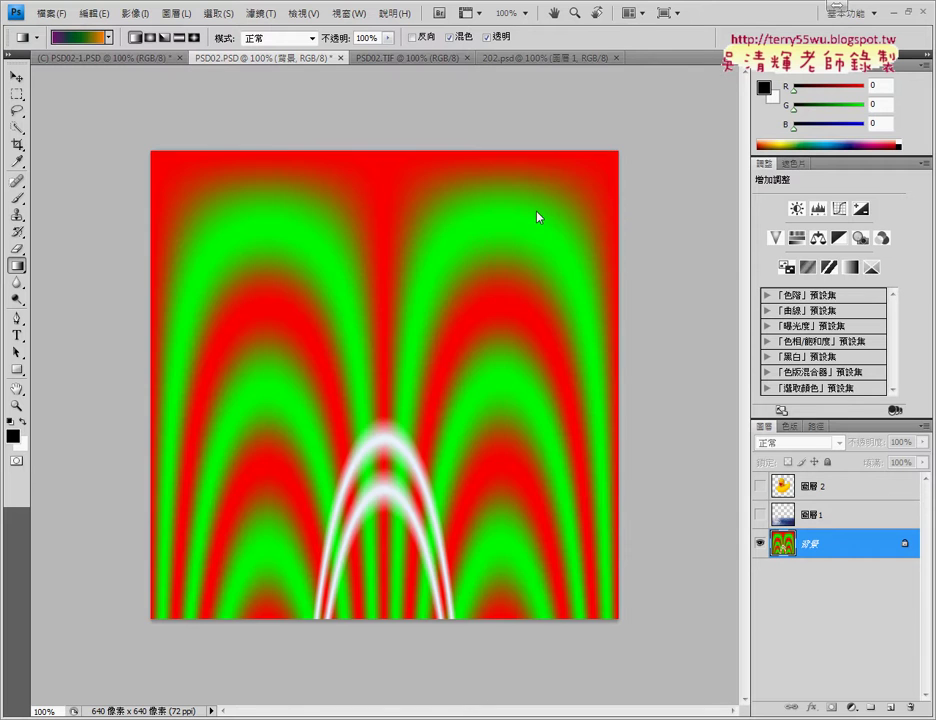
{"action": "left_click", "coordinate": [760, 514]}
{"action": "left_click", "coordinate": [759, 487]}
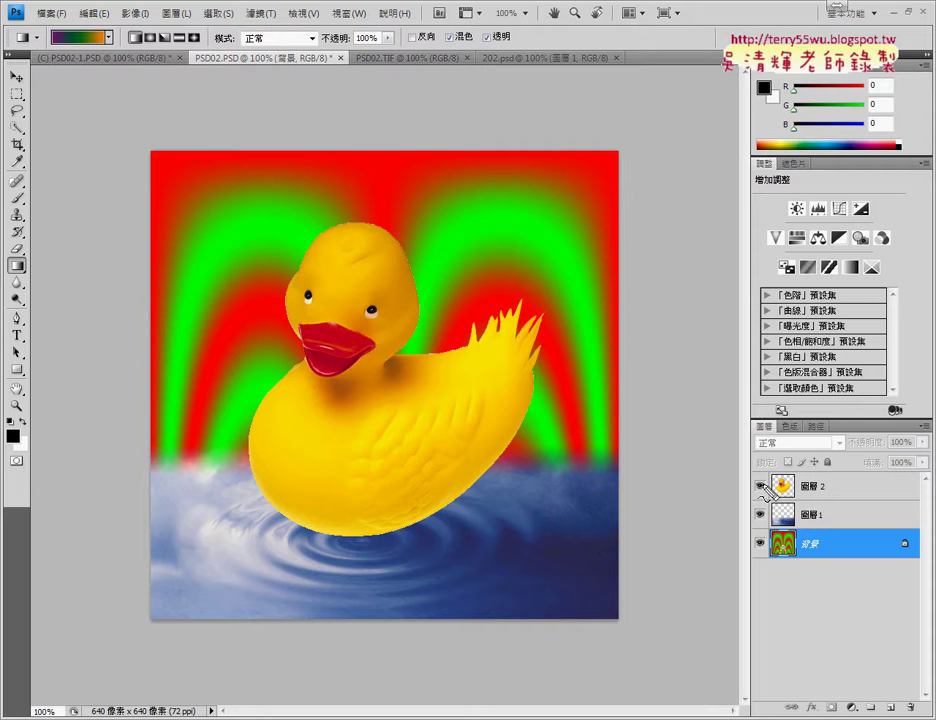
{"action": "mouse_move", "coordinate": [368, 541]}
{"action": "left_mouse_down"}
{"action": "mouse_move", "coordinate": [238, 322]}
{"action": "mouse_move", "coordinate": [432, 552]}
{"action": "left_mouse_up"}
{"action": "left_click_drag", "start_coordinate": [752, 285], "coordinate": [600, 343]}
{"action": "left_click_drag", "start_coordinate": [637, 291], "coordinate": [697, 376]}
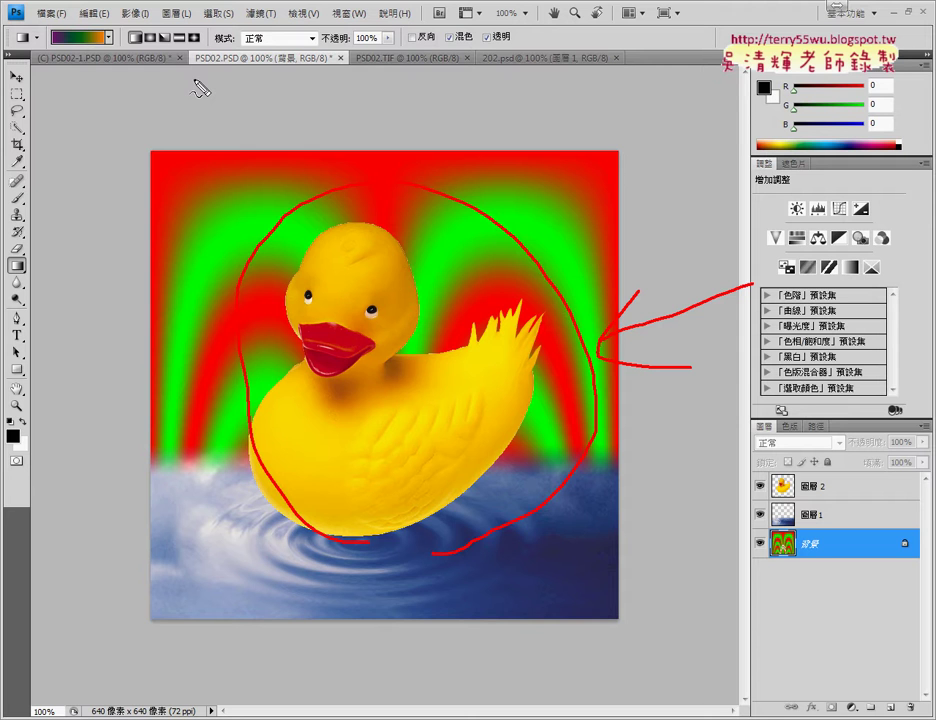
{"action": "key", "text": "Escape"}
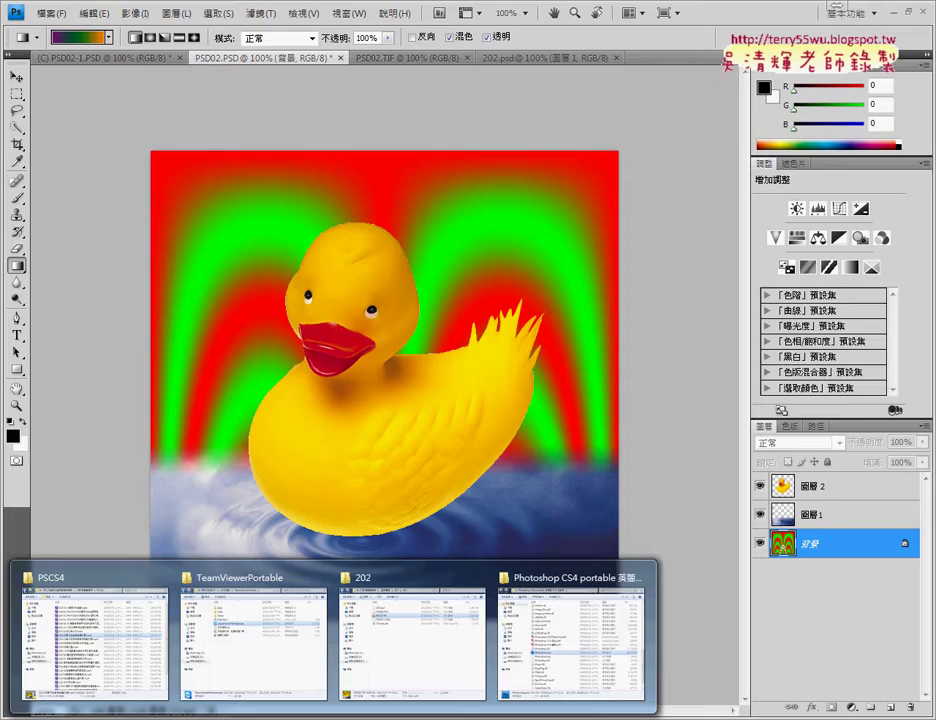
- Scroll the Acrobat PDF up to page 13 and centre the 202 duck task page
{"action": "scroll", "coordinate": [350, 400], "scroll_direction": "up", "scroll_amount": 5}
{"action": "scroll", "coordinate": [390, 391], "scroll_direction": "up", "scroll_amount": 2}
{"action": "scroll", "coordinate": [470, 510], "scroll_direction": "up", "scroll_amount": 2}
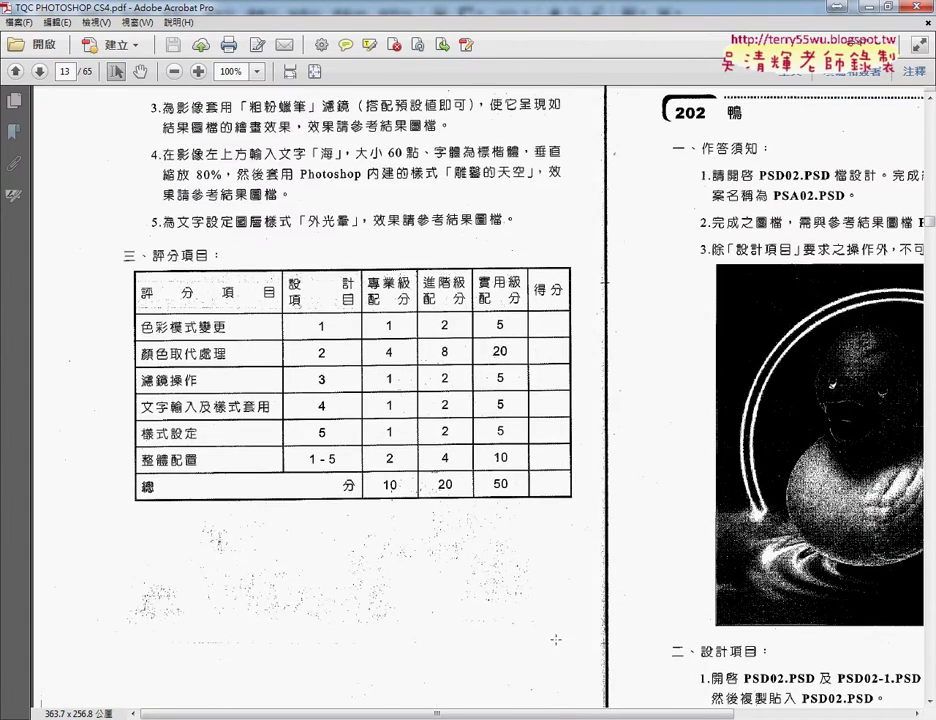
{"action": "left_click_drag", "start_coordinate": [437, 713], "coordinate": [613, 713]}
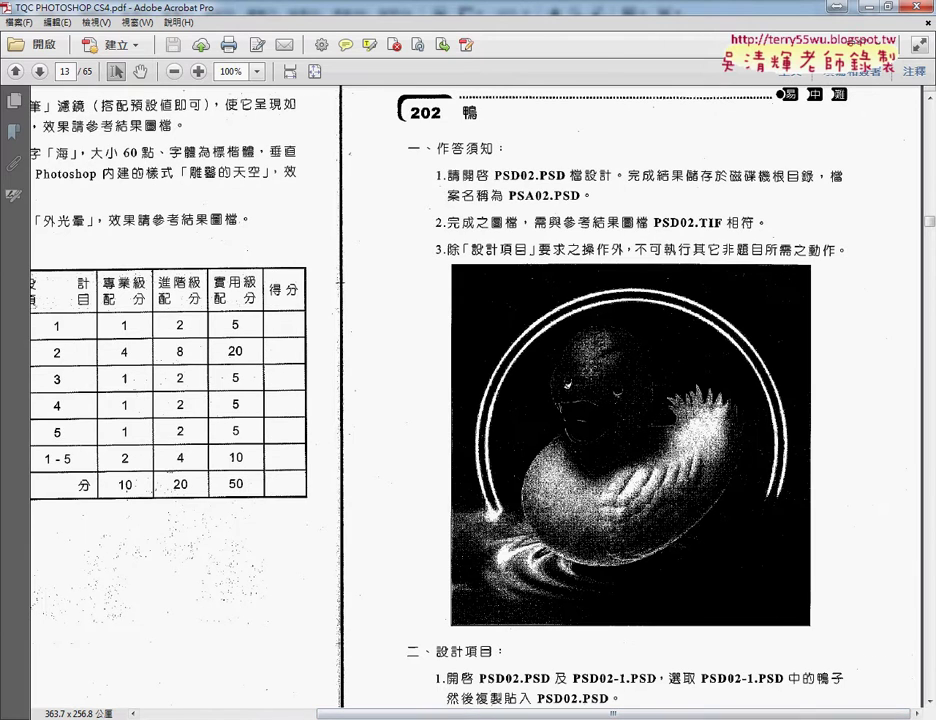